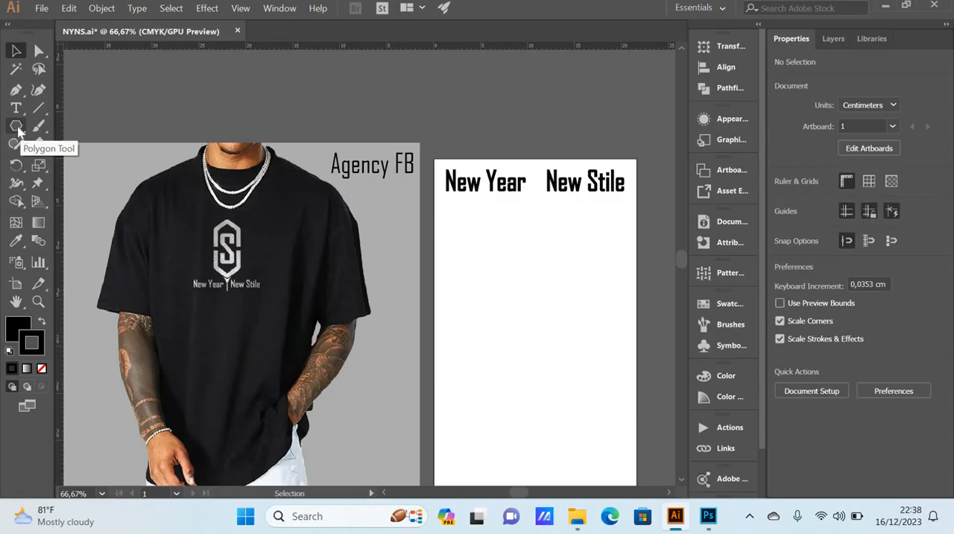
Step: Create a six-sided polygon with a 1,7639 cm radius on the white artboard below the text
{"action": "left_click", "coordinate": [18, 131]}
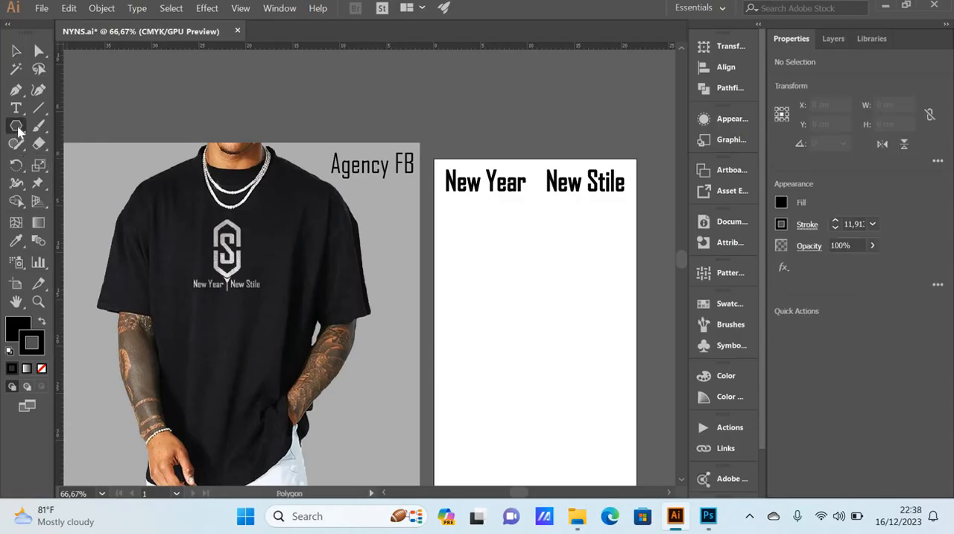
{"action": "left_click", "coordinate": [514, 250]}
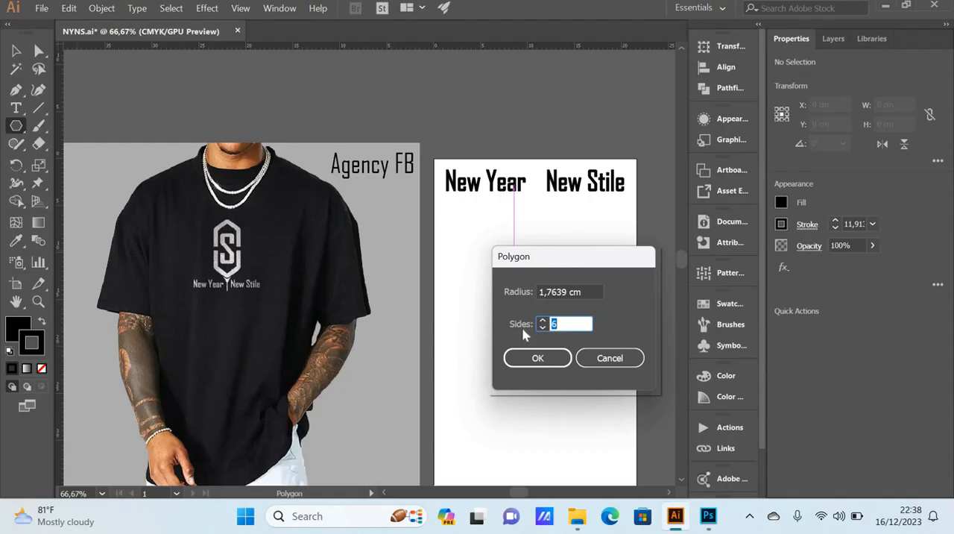
{"action": "left_click", "coordinate": [561, 324]}
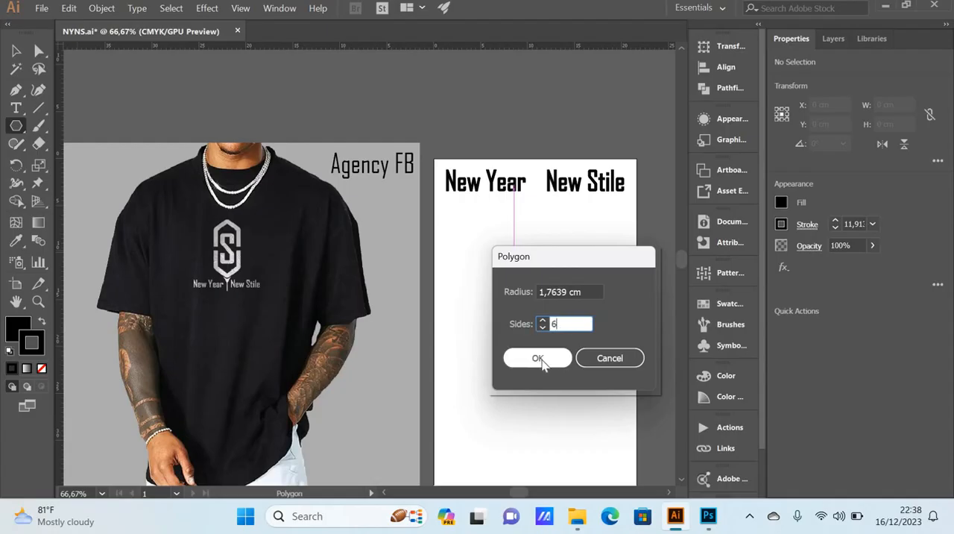
{"action": "left_click", "coordinate": [539, 360]}
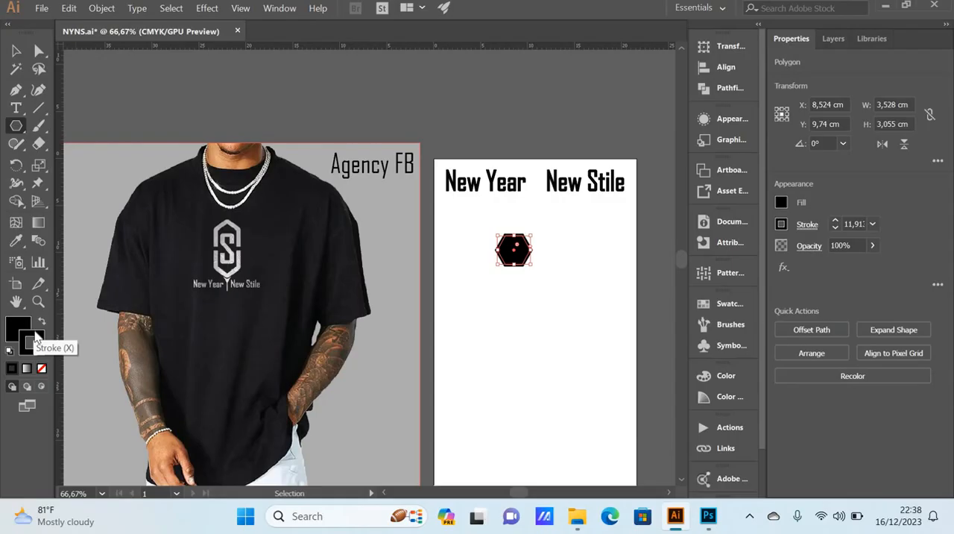
Step: Remove the hexagon's fill, leaving only its black stroke
{"action": "left_click", "coordinate": [22, 328]}
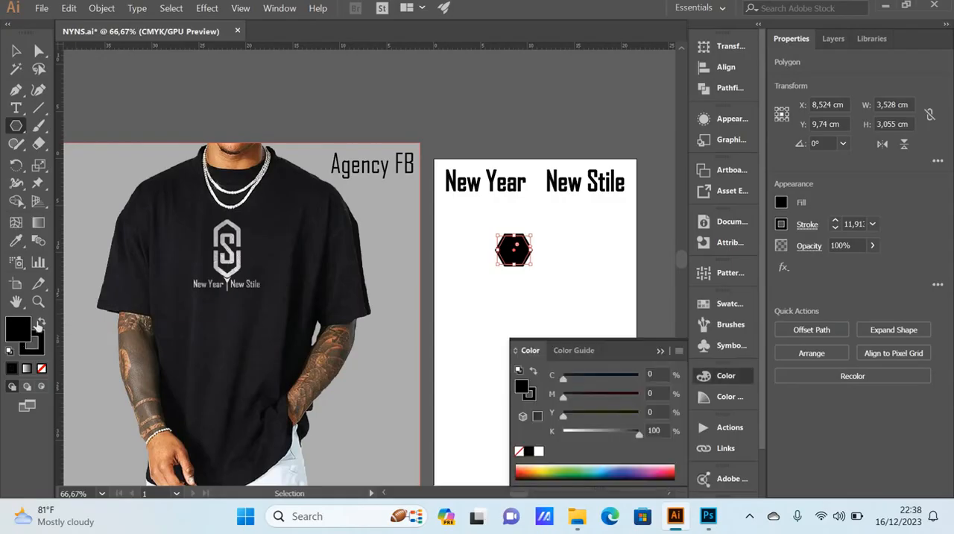
{"action": "left_click", "coordinate": [41, 369]}
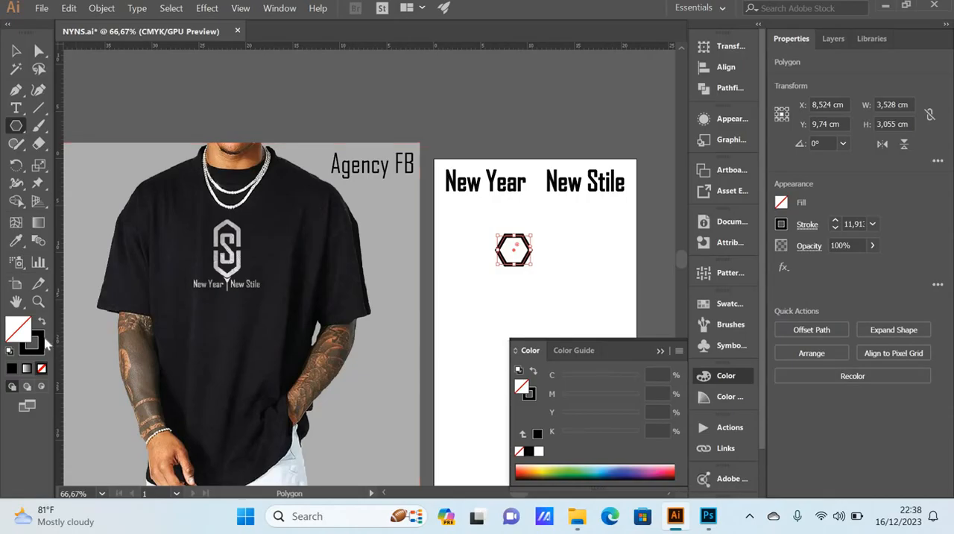
{"action": "left_click", "coordinate": [33, 345]}
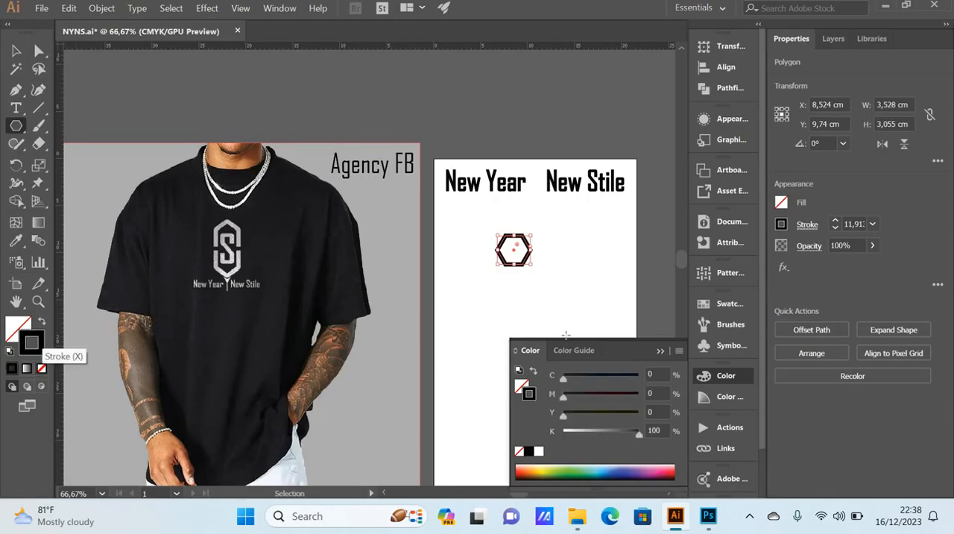
{"action": "left_click", "coordinate": [660, 350]}
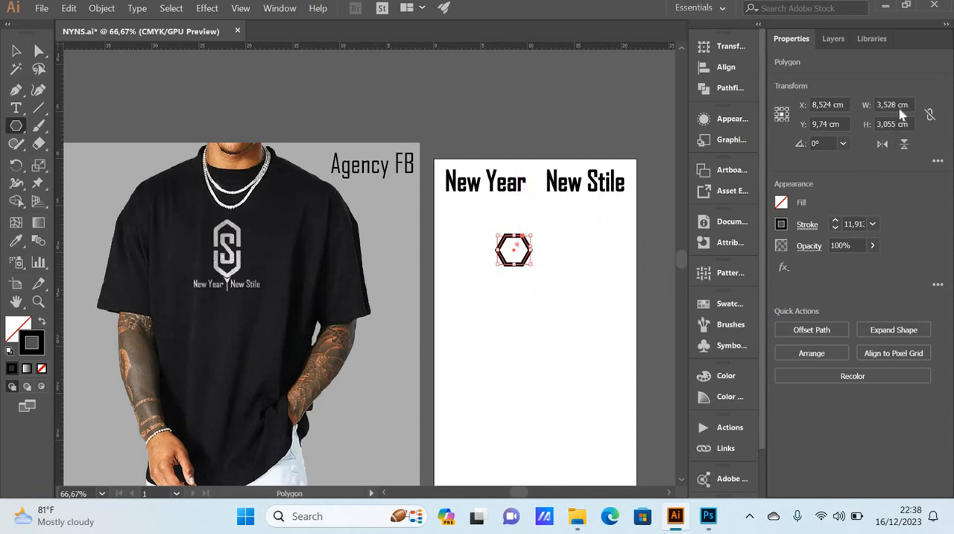
Step: Set the hexagon's width to 6 cm and its height to 9 cm
{"action": "left_click_drag", "start_coordinate": [898, 105], "coordinate": [835, 101]}
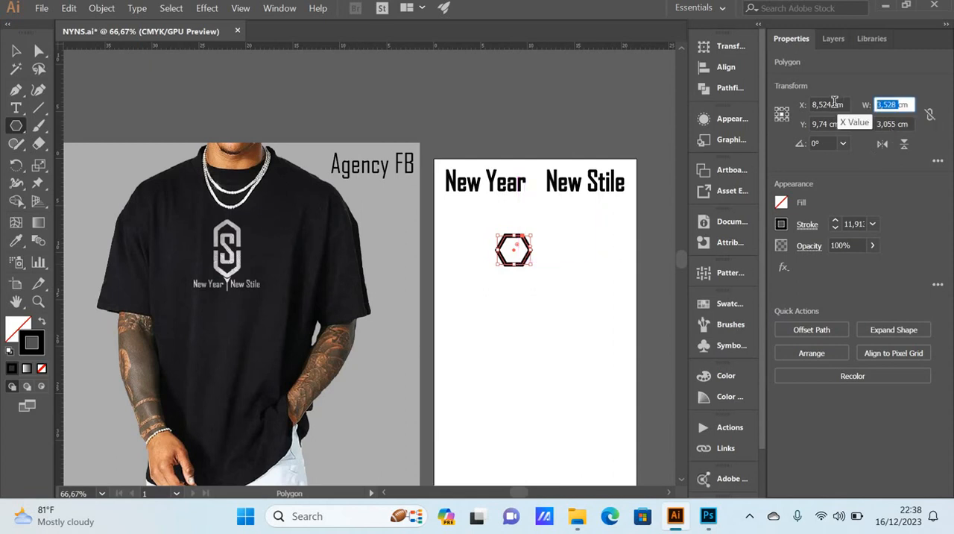
{"action": "type", "text": "6"}
{"action": "key", "text": "Tab"}
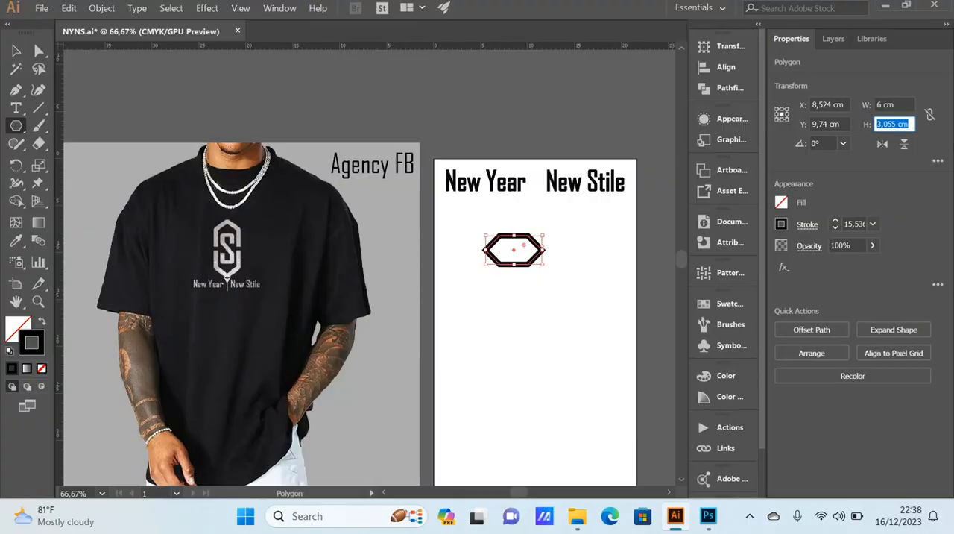
{"action": "type", "text": "9"}
Step: Set the hexagon's stroke weight to 30 pt
{"action": "left_click", "coordinate": [854, 224]}
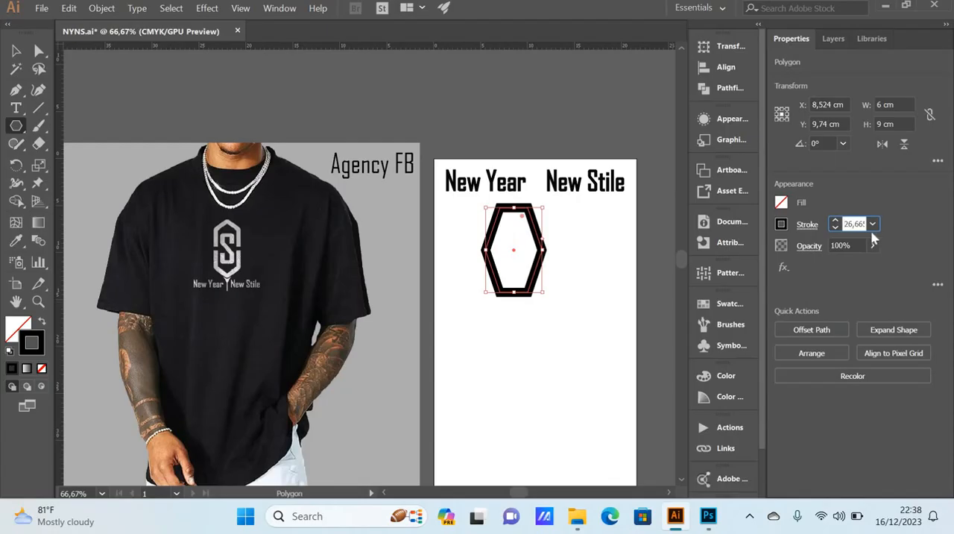
{"action": "left_click", "coordinate": [873, 224]}
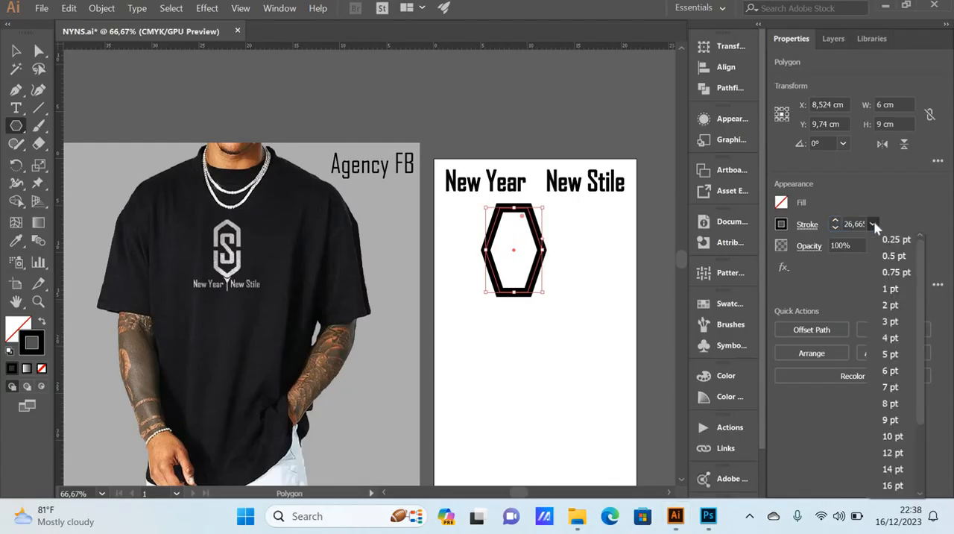
{"action": "scroll", "coordinate": [921, 391], "scroll_direction": "down", "scroll_amount": 1}
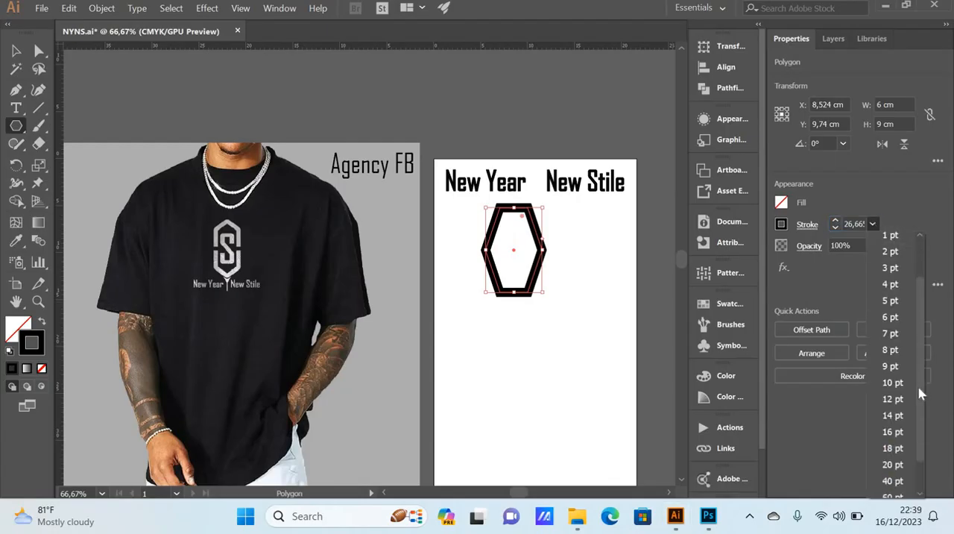
{"action": "left_click", "coordinate": [893, 480]}
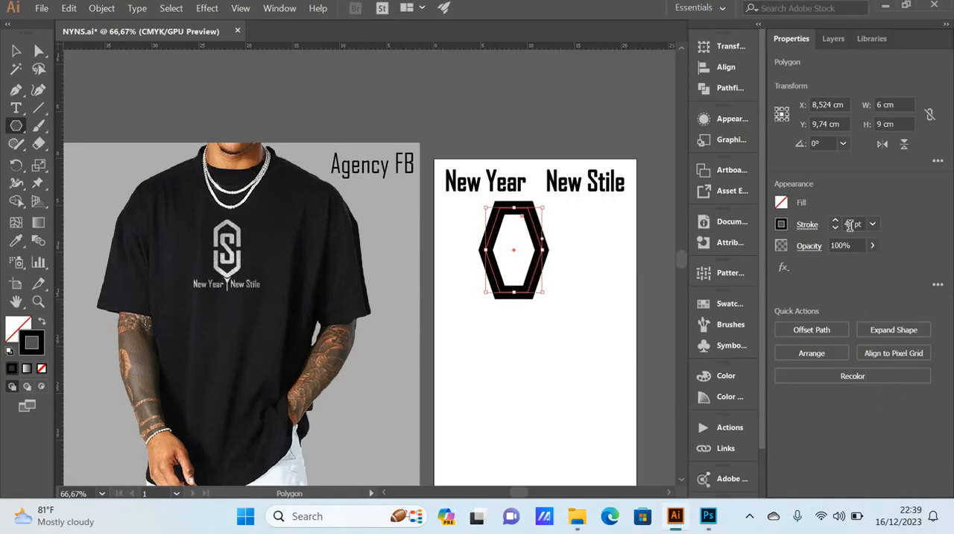
{"action": "left_click_drag", "start_coordinate": [850, 225], "coordinate": [829, 225]}
{"action": "type", "text": "3"}
{"action": "key", "text": "Tab"}
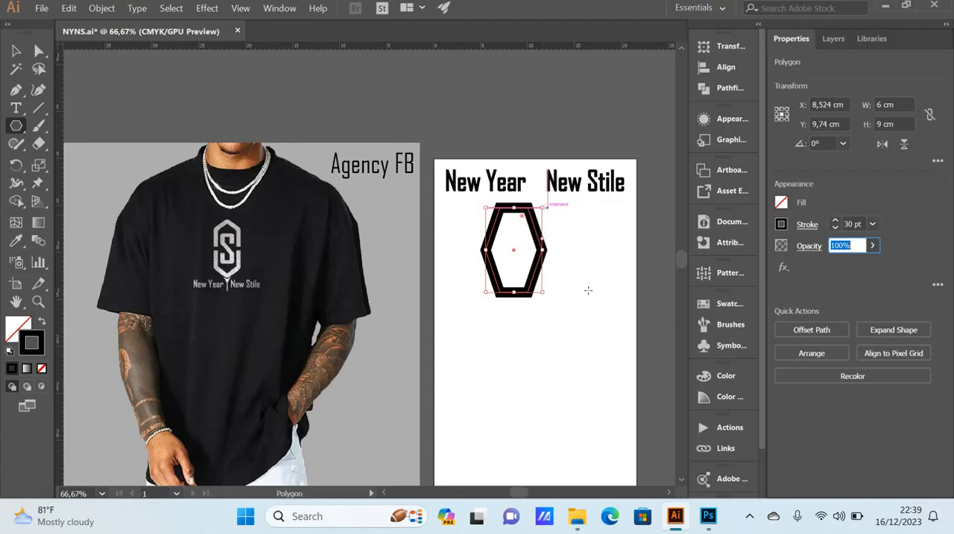
Step: Move the hexagon lower on the artboard to about X 8,1 cm, Y 14 cm and rotate it to 270°
{"action": "key", "text": "v"}
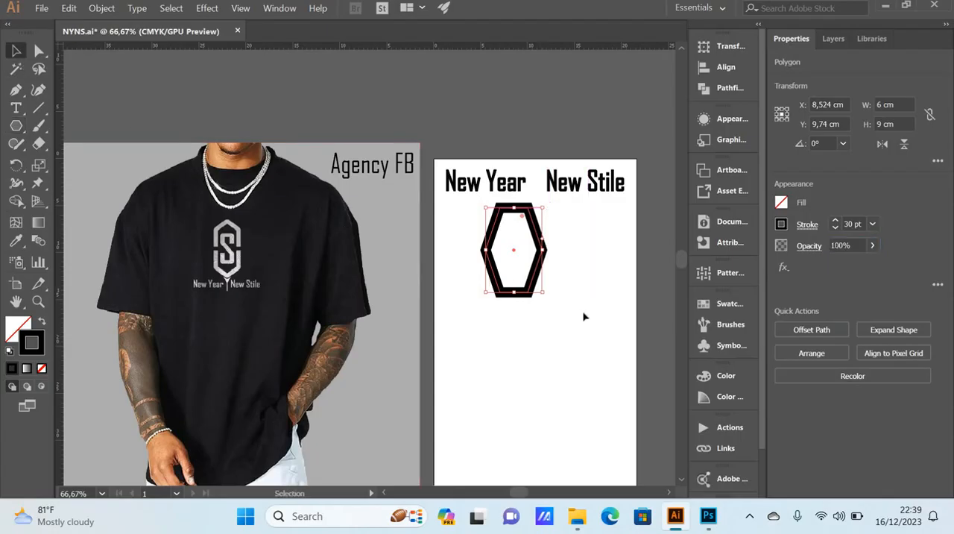
{"action": "left_click", "coordinate": [553, 253]}
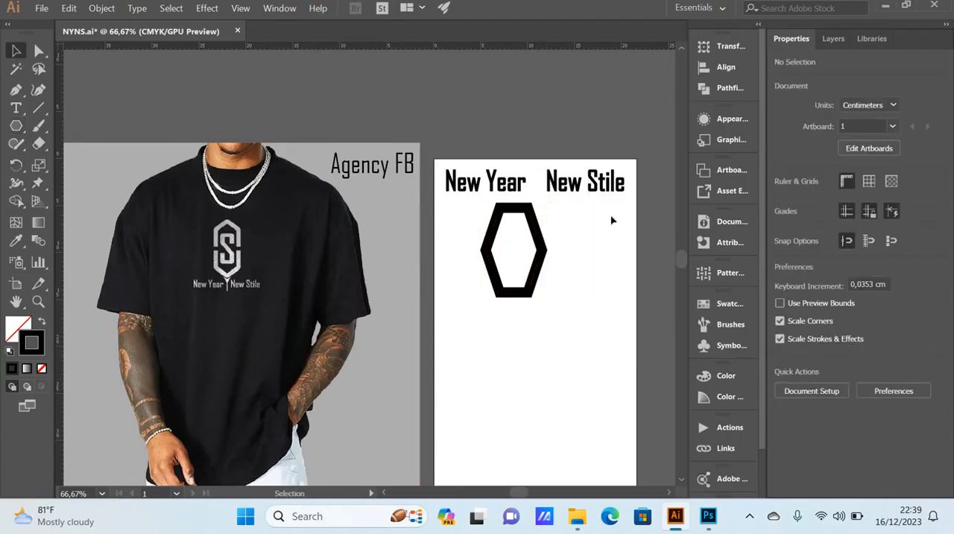
{"action": "left_click", "coordinate": [544, 246]}
{"action": "left_click_drag", "start_coordinate": [544, 247], "coordinate": [539, 287]}
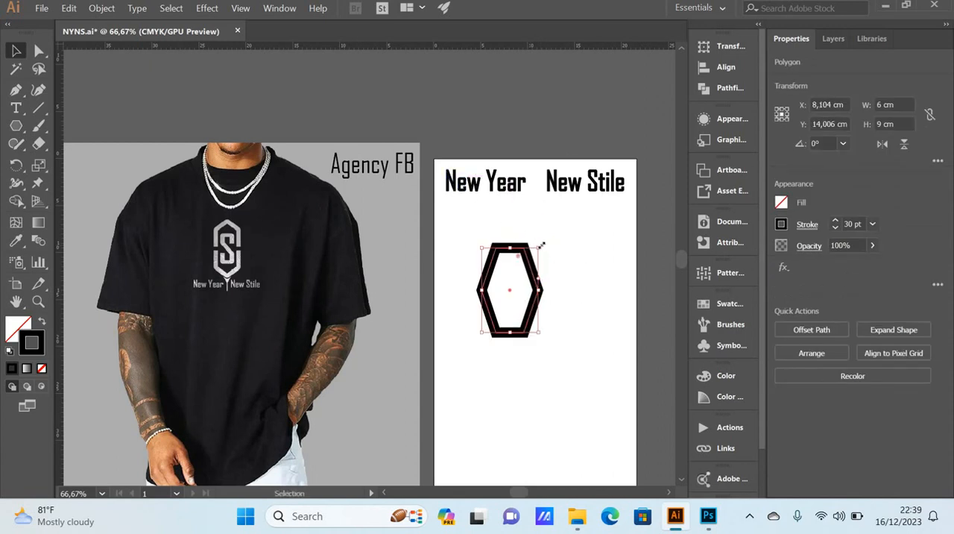
{"action": "left_click_drag", "start_coordinate": [539, 243], "coordinate": [555, 316]}
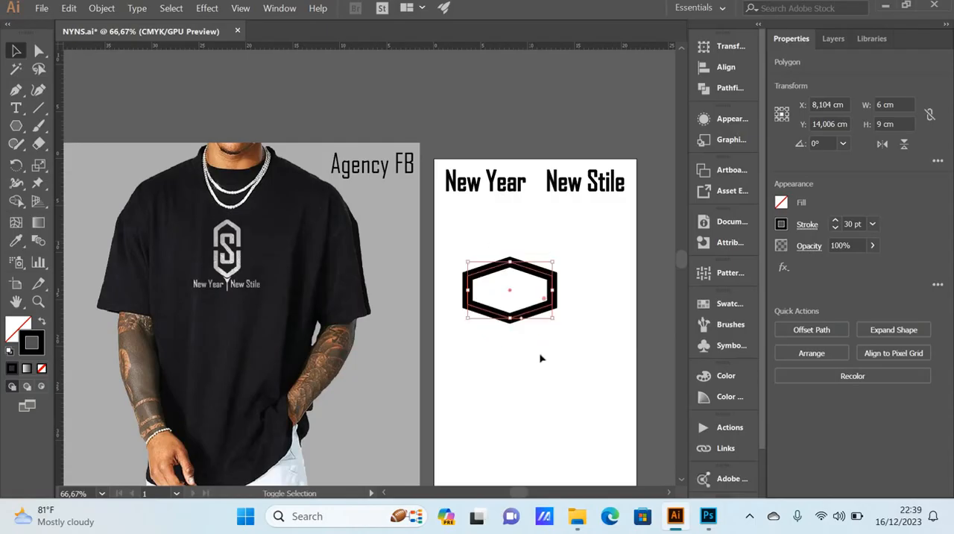
{"action": "left_click", "coordinate": [541, 351]}
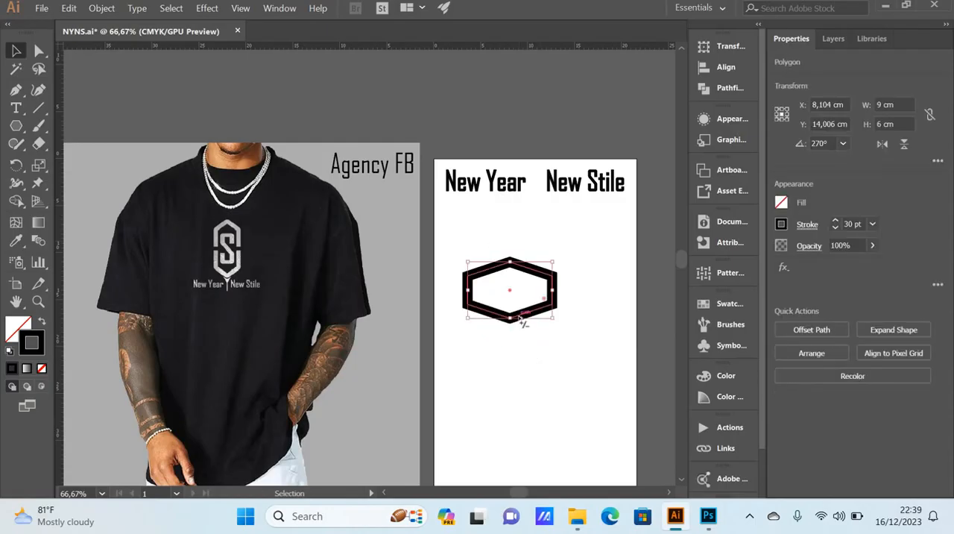
Step: Resize the rotated hexagon to 6 cm wide and 9 cm high, and deselect it
{"action": "double_click", "coordinate": [882, 105]}
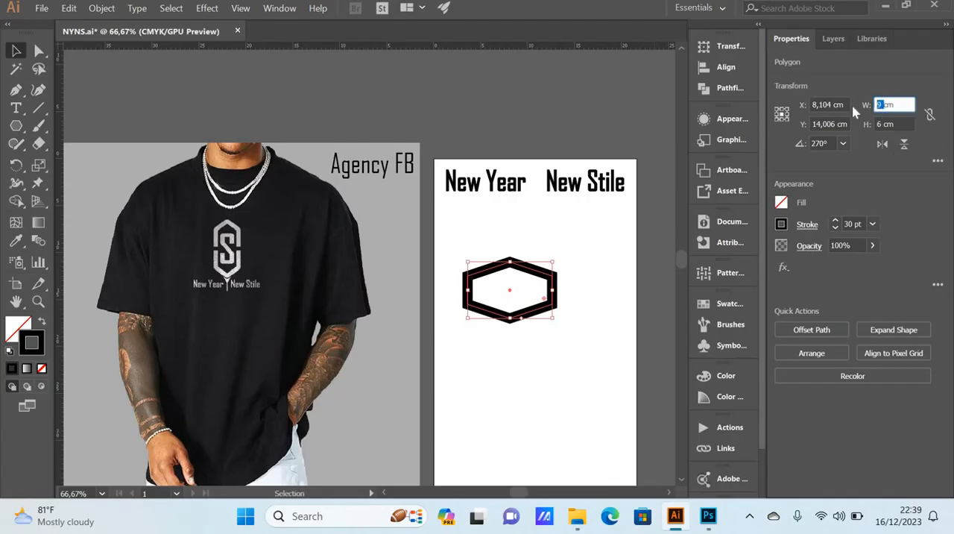
{"action": "type", "text": "6"}
{"action": "key", "text": "Tab"}
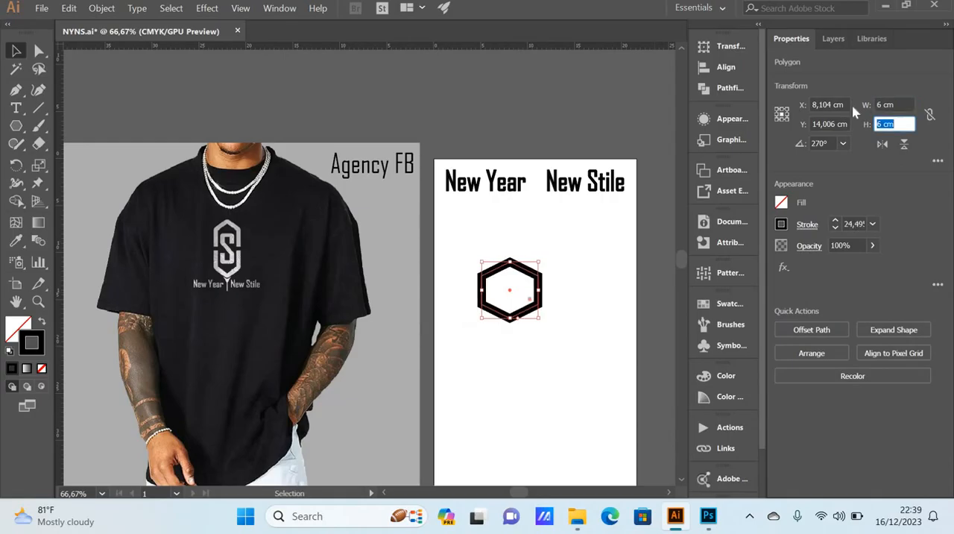
{"action": "type", "text": "9"}
{"action": "left_click", "coordinate": [901, 105]}
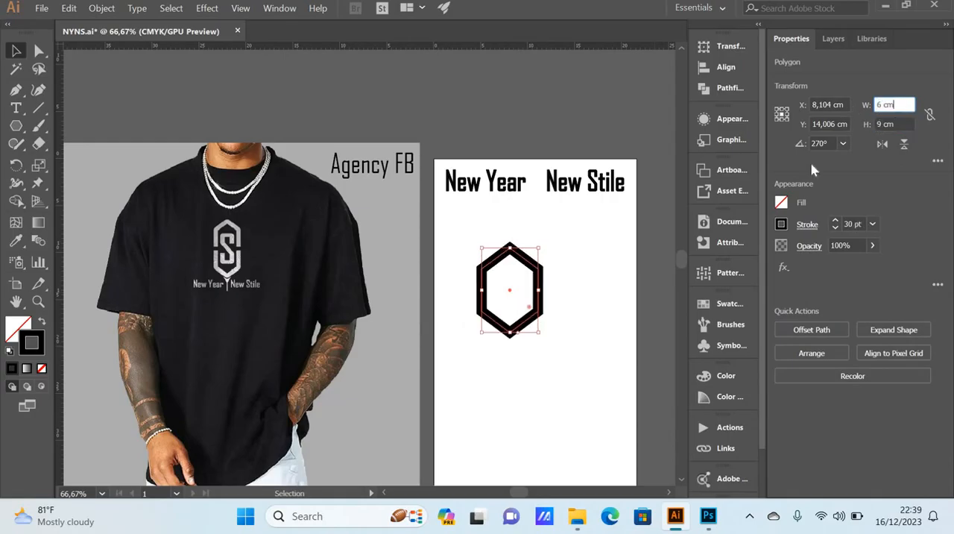
{"action": "scroll", "coordinate": [566, 293], "scroll_direction": "down", "scroll_amount": 1}
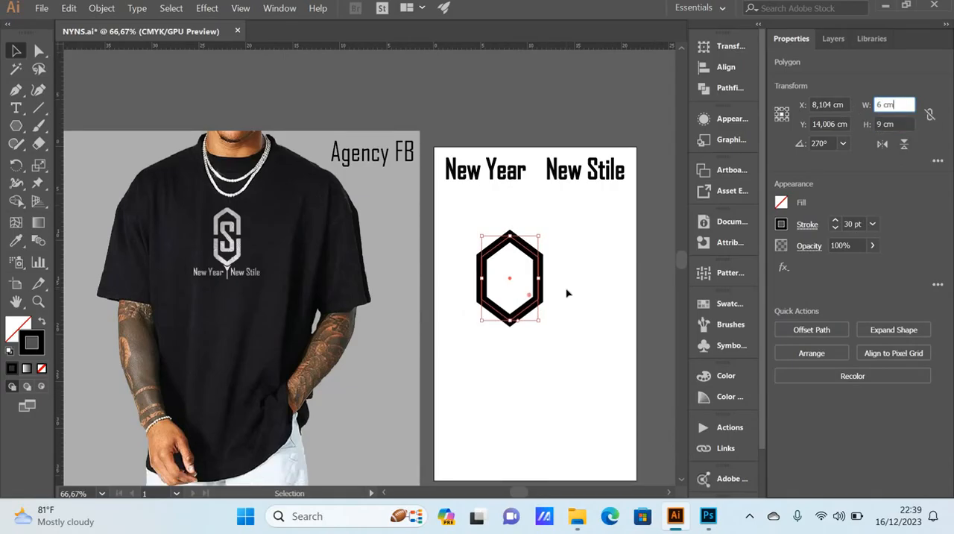
{"action": "left_click", "coordinate": [566, 293]}
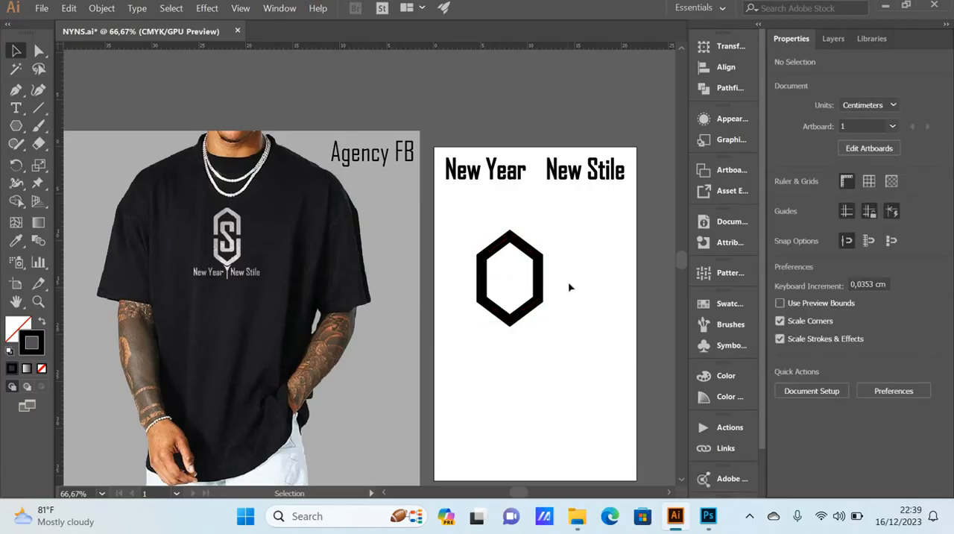
Step: Delete the hexagon's lowest anchor point to leave an open, house-shaped path
{"action": "left_click", "coordinate": [524, 316]}
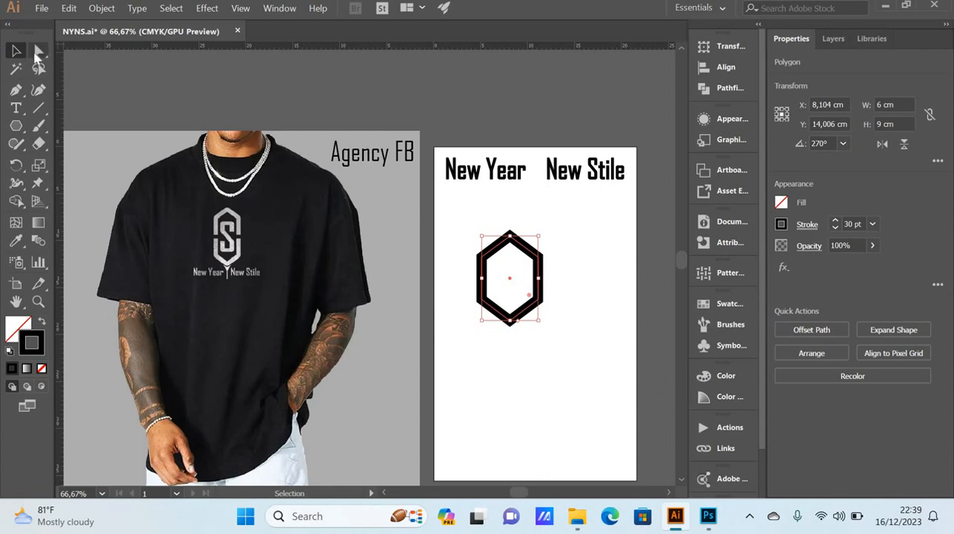
{"action": "left_click", "coordinate": [36, 55]}
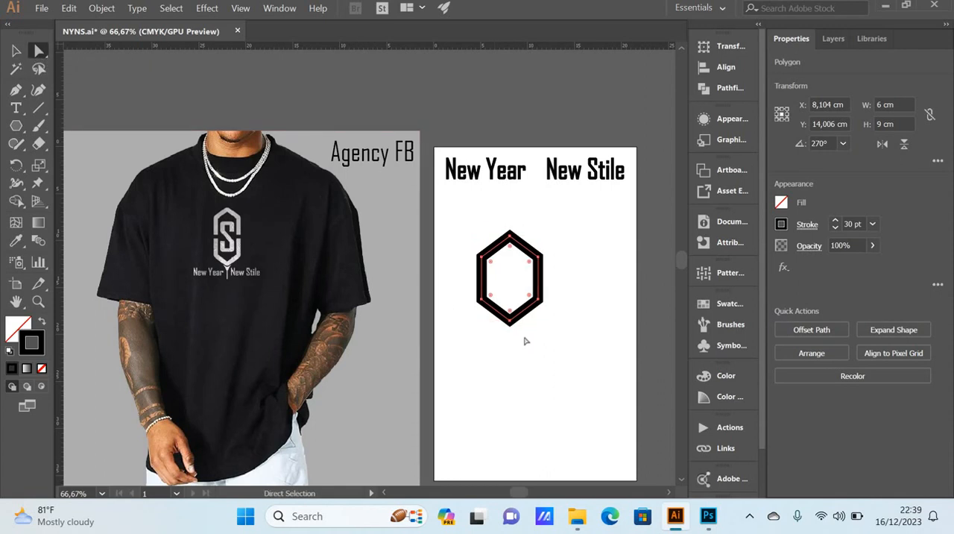
{"action": "left_click_drag", "start_coordinate": [534, 341], "coordinate": [497, 313]}
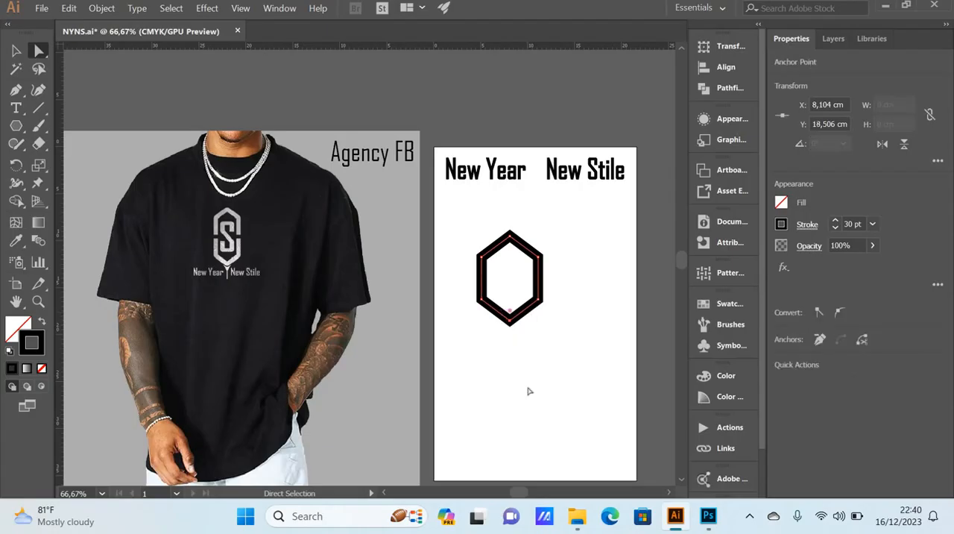
{"action": "key", "text": "Delete"}
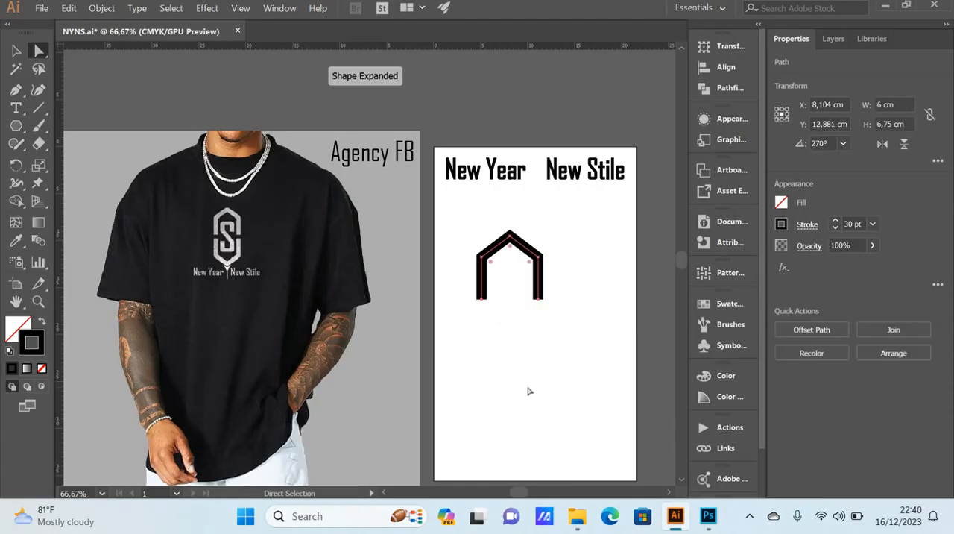
{"action": "left_click", "coordinate": [534, 345]}
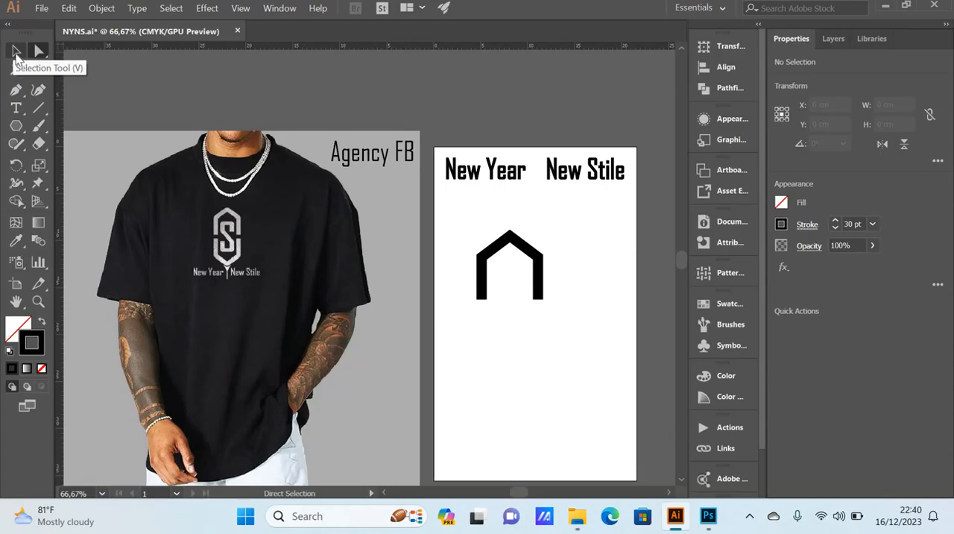
Step: Round all corners of the open house-shaped path to a radius of about 0,44 cm and deselect it
{"action": "left_click", "coordinate": [17, 51]}
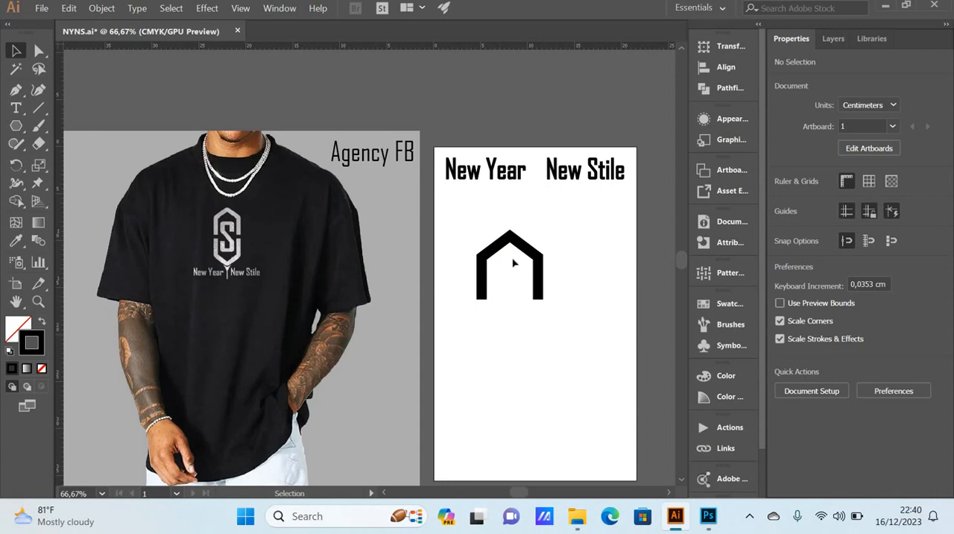
{"action": "scroll", "coordinate": [513, 262], "scroll_direction": "up", "scroll_amount": 1}
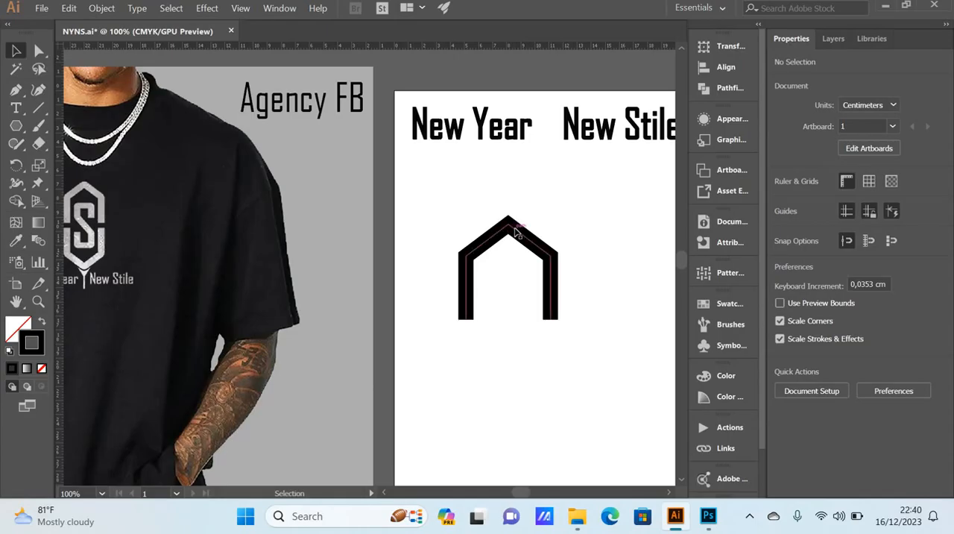
{"action": "left_click", "coordinate": [516, 232]}
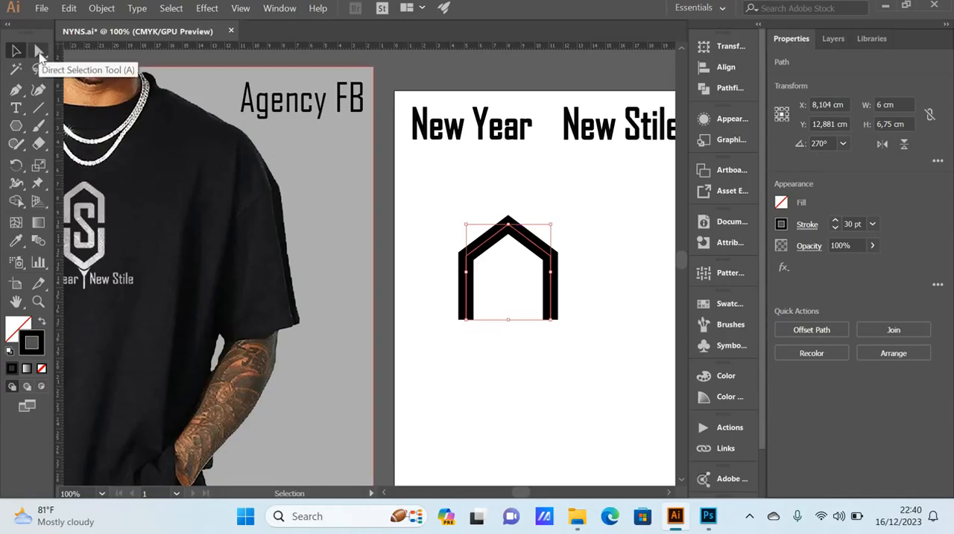
{"action": "left_click", "coordinate": [39, 53]}
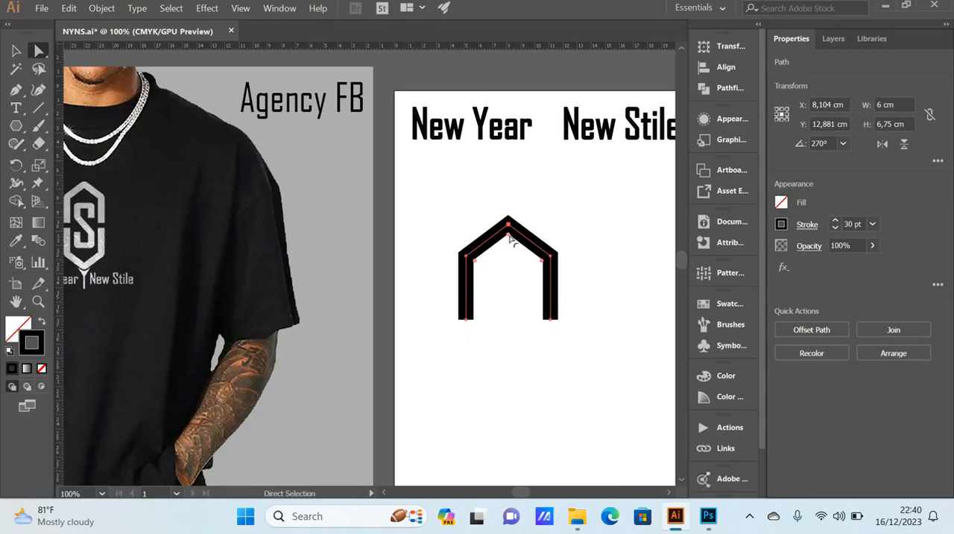
{"action": "mouse_move", "coordinate": [509, 237]}
{"action": "left_mouse_down"}
{"action": "mouse_move", "coordinate": [512, 267]}
{"action": "mouse_move", "coordinate": [511, 234]}
{"action": "left_mouse_up"}
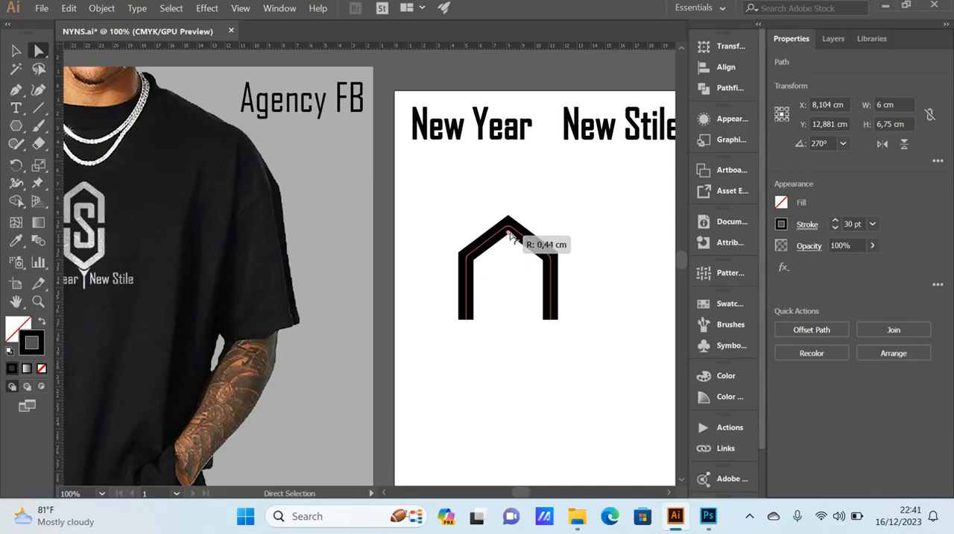
{"action": "left_click_drag", "start_coordinate": [511, 235], "coordinate": [511, 235]}
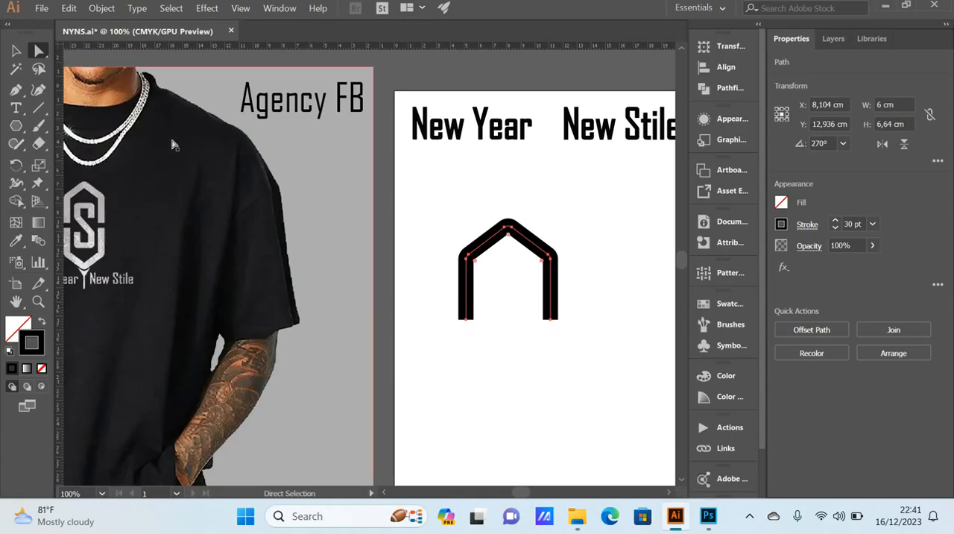
{"action": "key", "text": "v"}
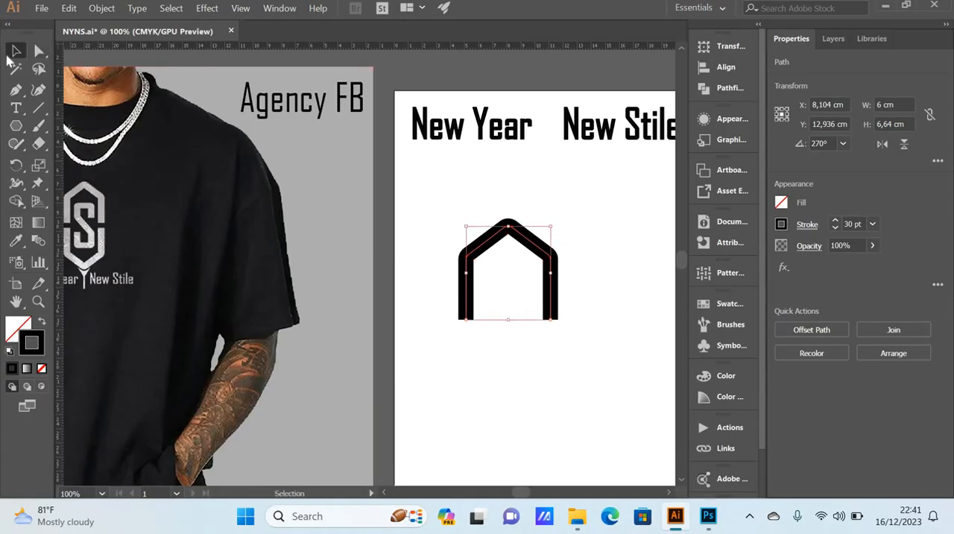
{"action": "left_click", "coordinate": [615, 290]}
Step: Duplicate the rounded house-shaped path below the original, at about X 7,9 cm, Y 21,8 cm
{"action": "scroll", "coordinate": [605, 282], "scroll_direction": "down", "scroll_amount": 2}
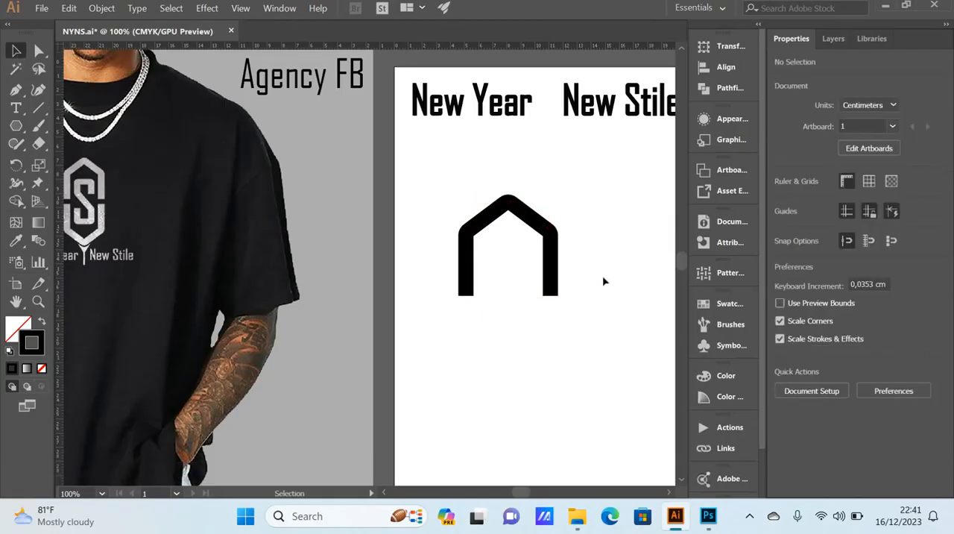
{"action": "left_click_drag", "start_coordinate": [437, 156], "coordinate": [554, 300]}
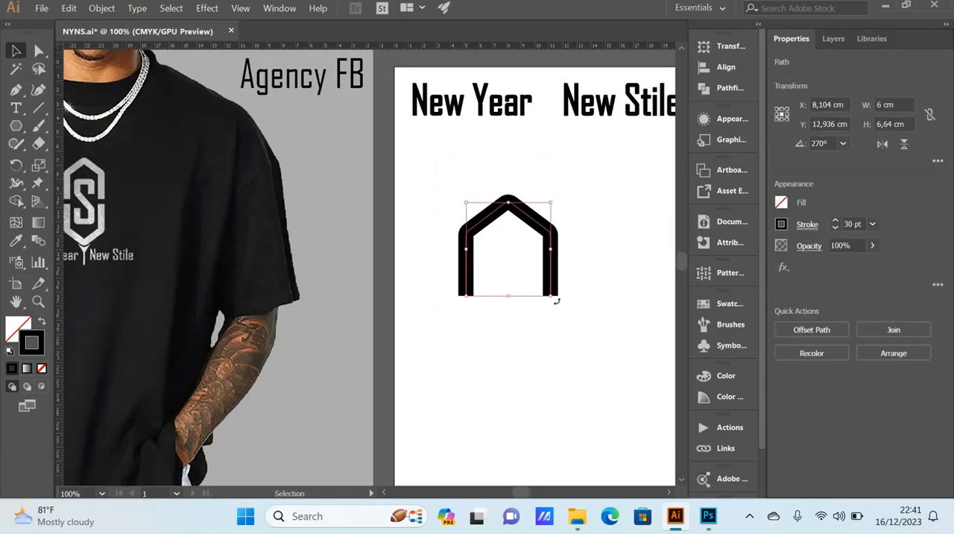
{"action": "scroll", "coordinate": [553, 289], "scroll_direction": "down", "scroll_amount": 1}
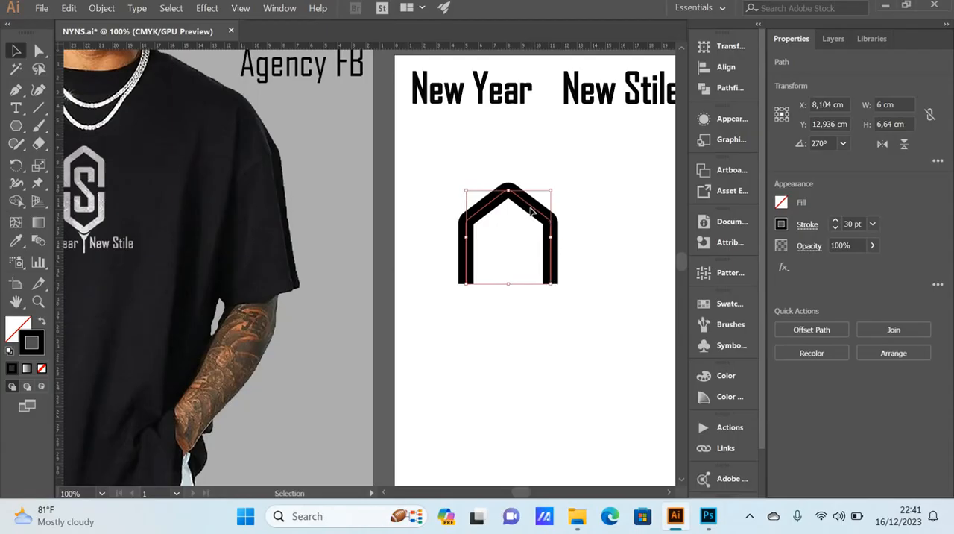
{"action": "left_click", "coordinate": [530, 303]}
{"action": "left_click_drag", "start_coordinate": [531, 203], "coordinate": [528, 303]}
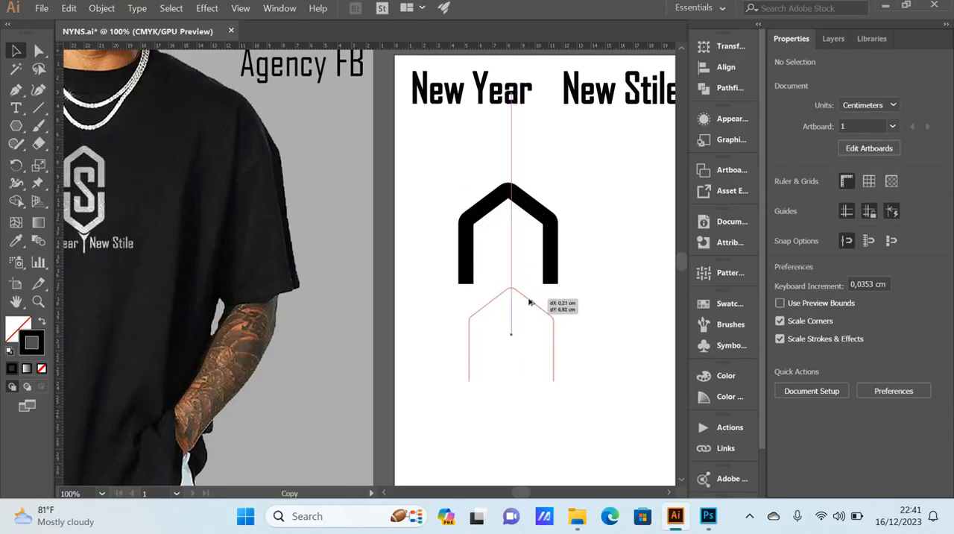
{"action": "left_click_drag", "start_coordinate": [528, 303], "coordinate": [523, 329]}
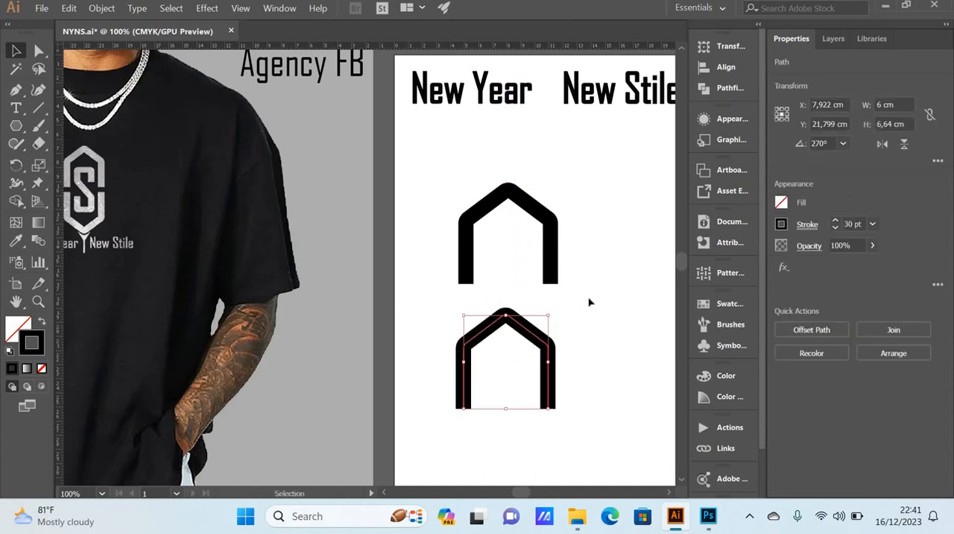
{"action": "left_click", "coordinate": [566, 309]}
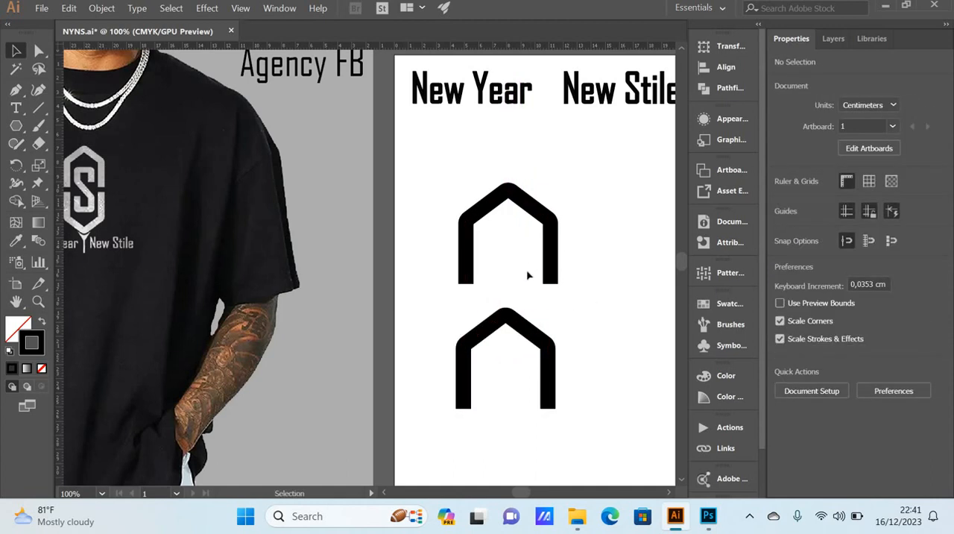
Step: Flip the lower copy upside down so its point faces downward, and deselect it
{"action": "left_click", "coordinate": [560, 365]}
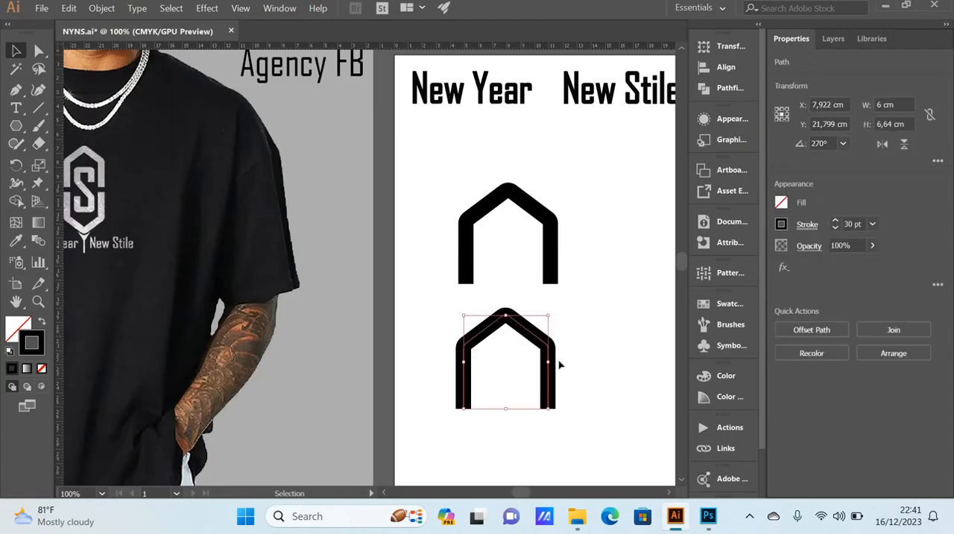
{"action": "left_click", "coordinate": [564, 316]}
{"action": "left_click", "coordinate": [534, 338]}
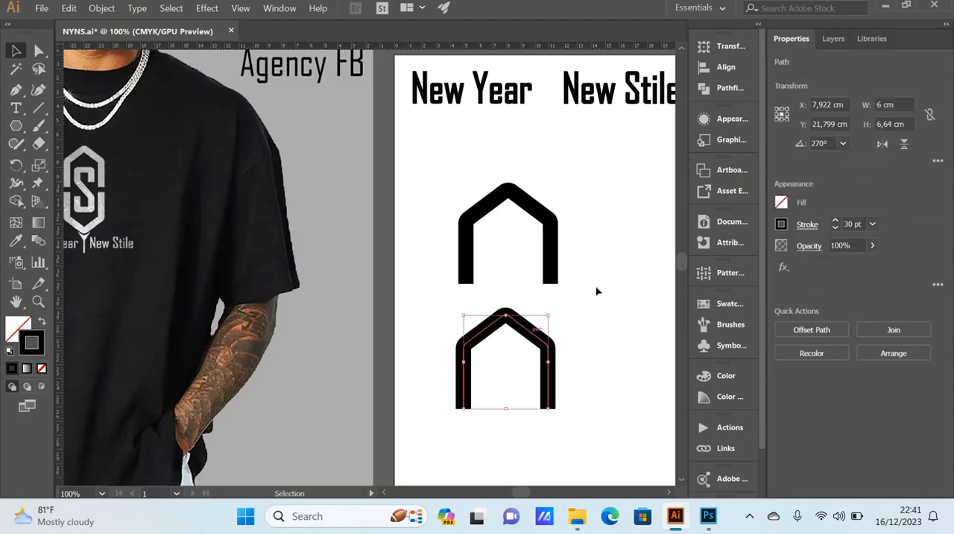
{"action": "left_click", "coordinate": [905, 147]}
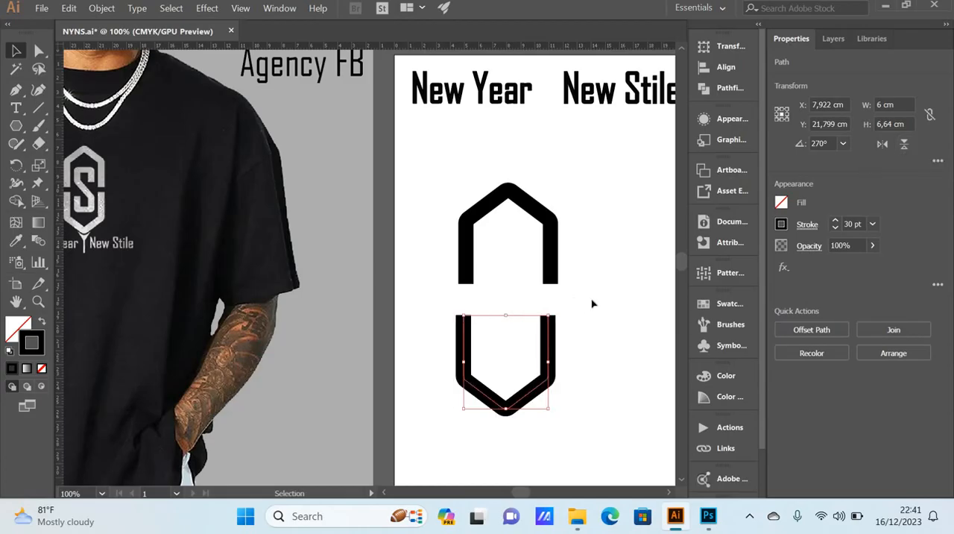
{"action": "left_click", "coordinate": [592, 303]}
Step: Align the upper and lower halves of the emblem on their horizontal centers
{"action": "scroll", "coordinate": [592, 304], "scroll_direction": "down", "scroll_amount": 1}
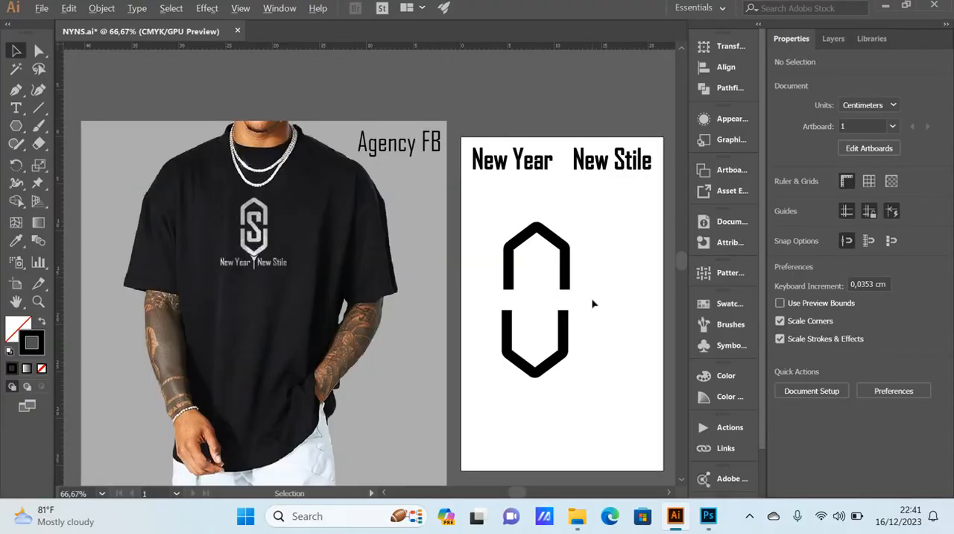
{"action": "scroll", "coordinate": [594, 306], "scroll_direction": "right", "scroll_amount": 3}
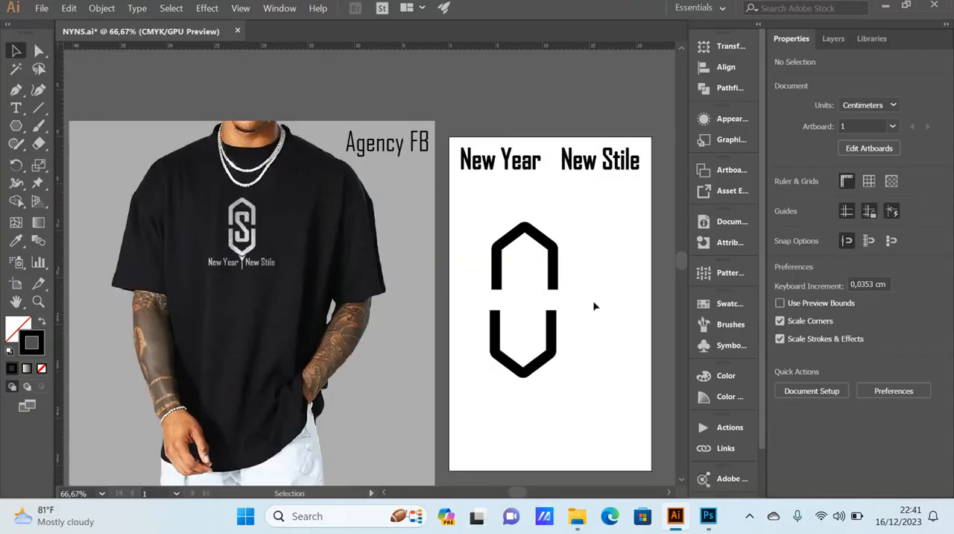
{"action": "left_click_drag", "start_coordinate": [592, 391], "coordinate": [483, 219]}
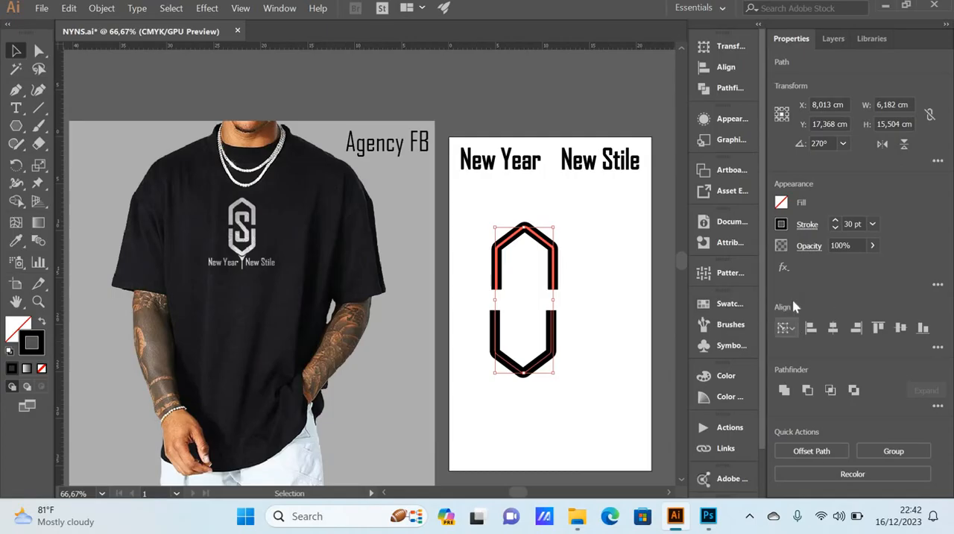
{"action": "left_click", "coordinate": [834, 331]}
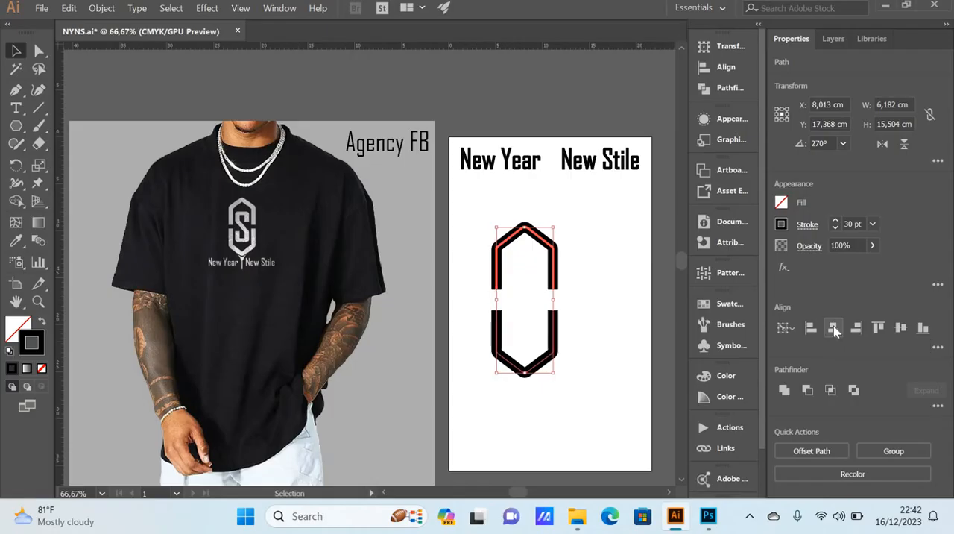
{"action": "left_click", "coordinate": [597, 324]}
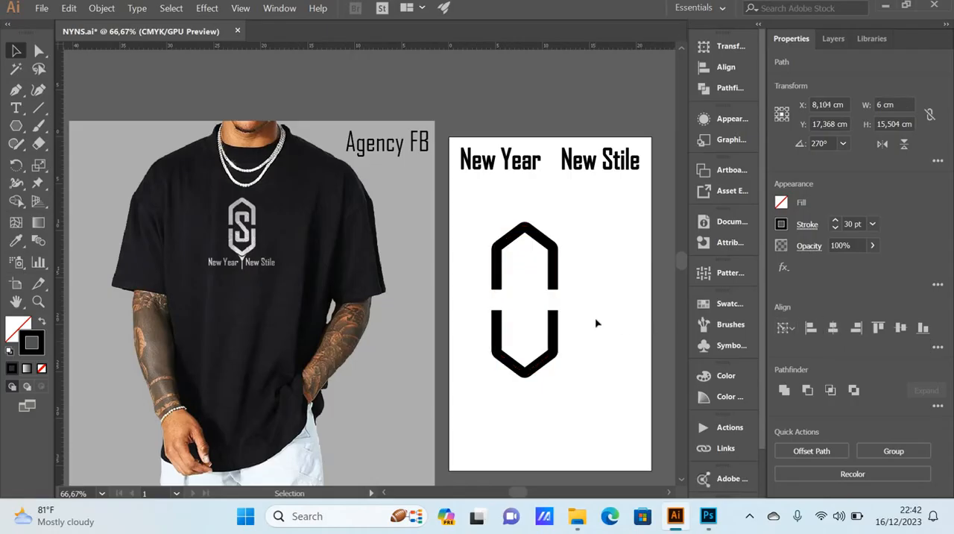
Step: Move the lower half straight up to leave only a narrow gap beneath the upper half
{"action": "left_click", "coordinate": [556, 336]}
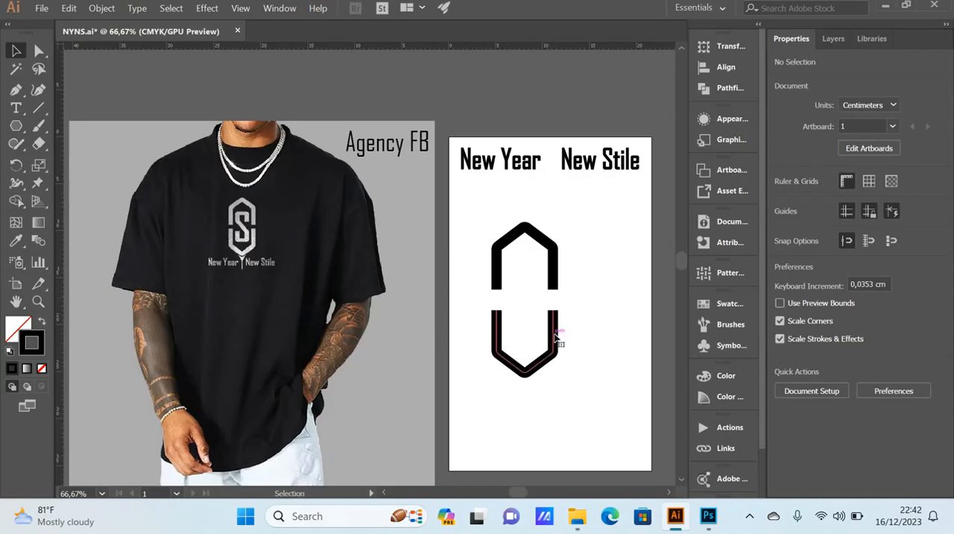
{"action": "left_click_drag", "start_coordinate": [555, 336], "coordinate": [555, 329]}
{"action": "left_click", "coordinate": [593, 306]}
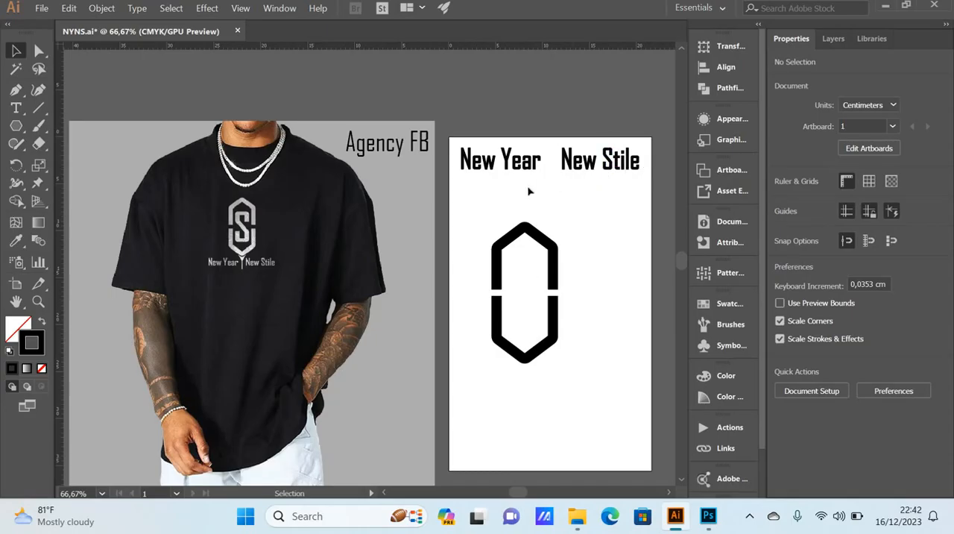
Step: Add the letter S as point text in the blank area above the emblem
{"action": "left_click", "coordinate": [16, 109]}
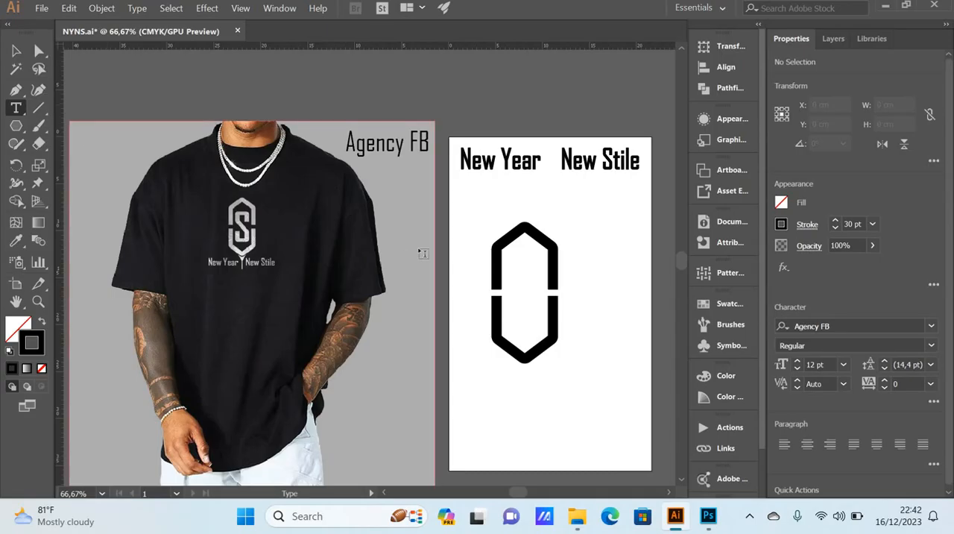
{"action": "left_click", "coordinate": [484, 209]}
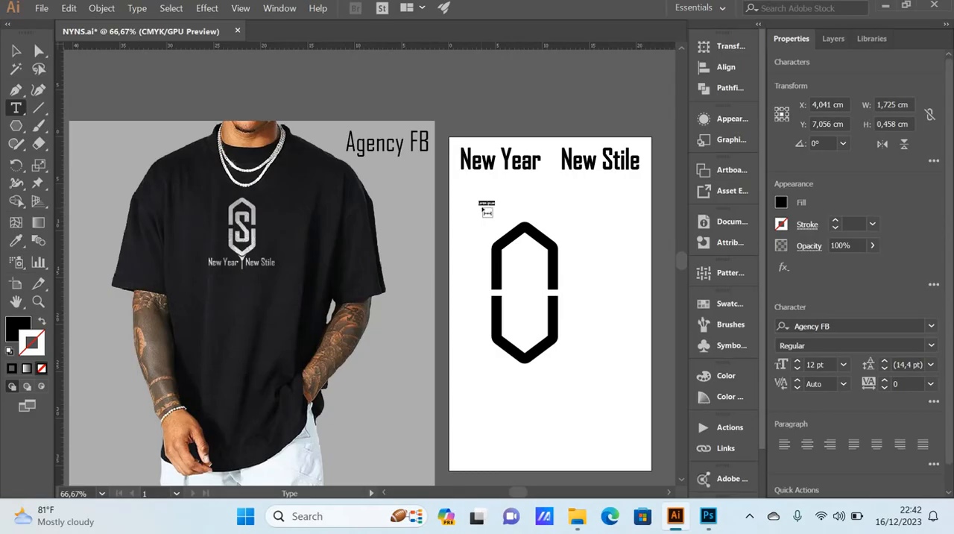
{"action": "type", "text": "1"}
{"action": "left_click", "coordinate": [16, 51]}
Step: Scale the letter S up proportionally to about 1,6 cm wide and 4,2 cm high
{"action": "scroll", "coordinate": [484, 233], "scroll_direction": "up", "scroll_amount": 3}
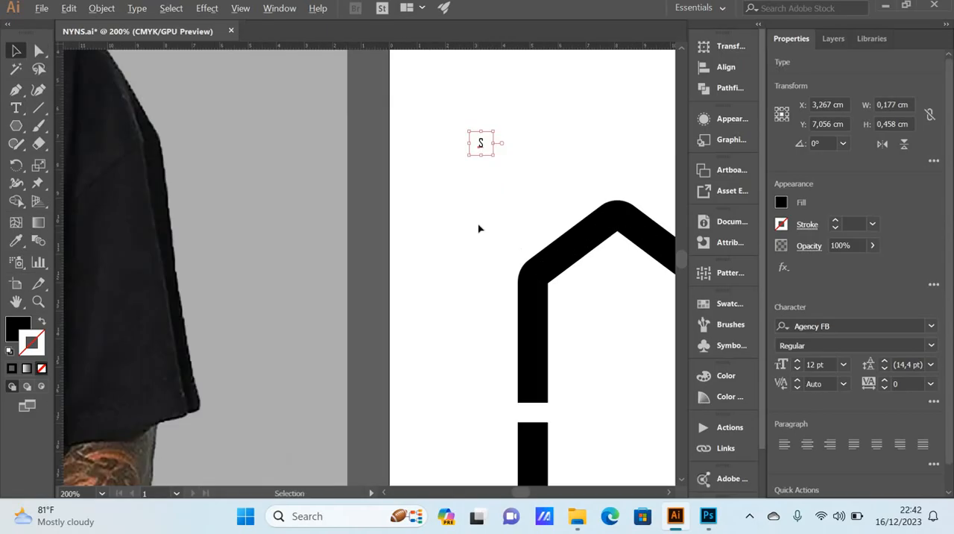
{"action": "scroll", "coordinate": [485, 191], "scroll_direction": "up", "scroll_amount": 1}
{"action": "scroll", "coordinate": [486, 191], "scroll_direction": "up", "scroll_amount": 1}
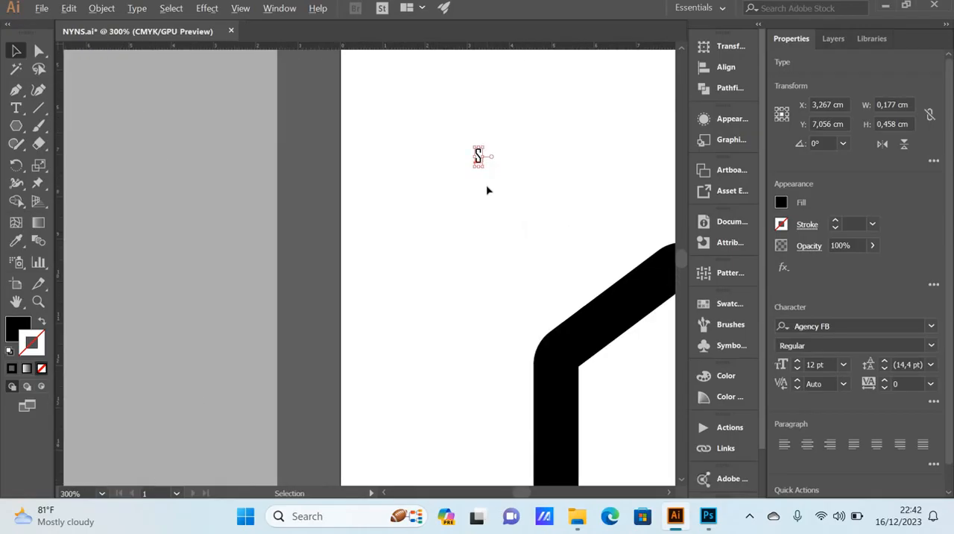
{"action": "scroll", "coordinate": [487, 190], "scroll_direction": "up", "scroll_amount": 1}
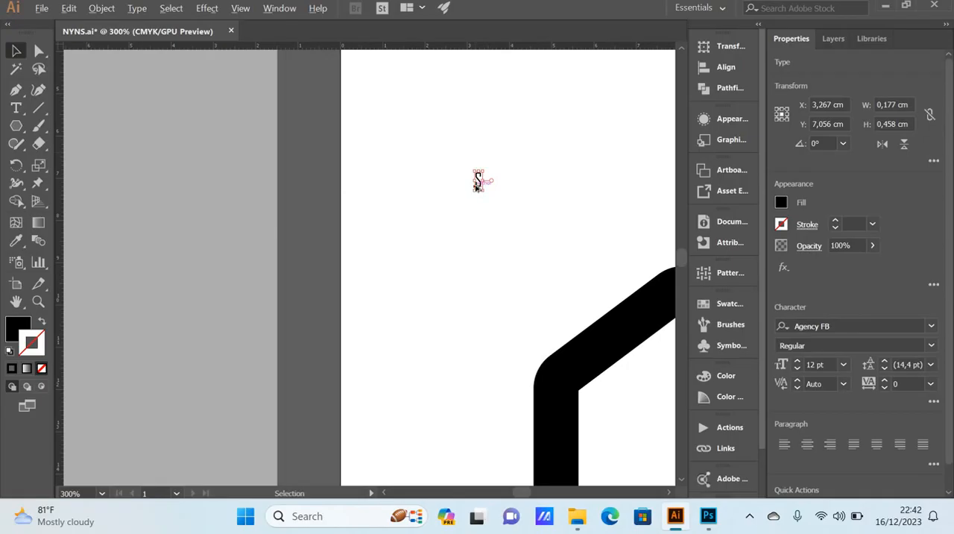
{"action": "scroll", "coordinate": [477, 185], "scroll_direction": "up", "scroll_amount": 1}
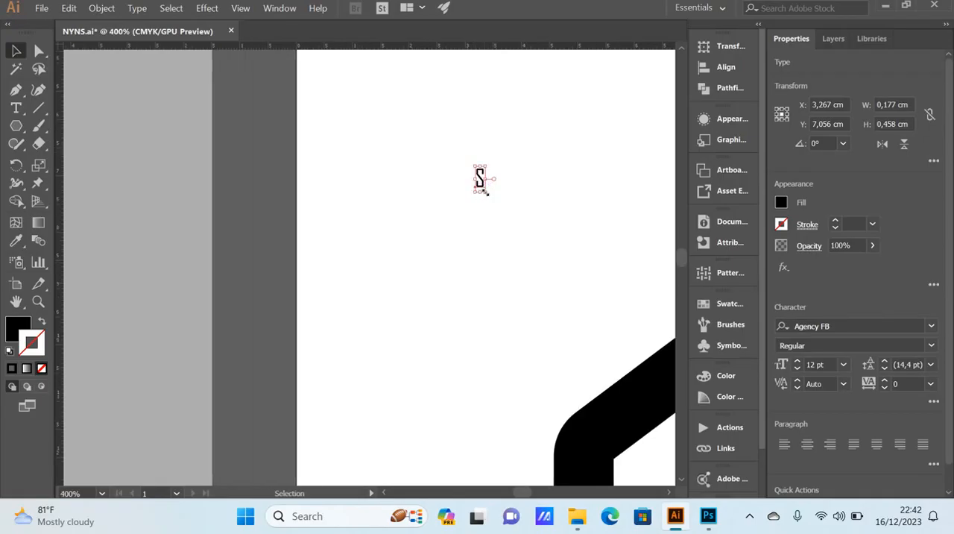
{"action": "left_click_drag", "start_coordinate": [485, 191], "coordinate": [548, 298]}
{"action": "scroll", "coordinate": [535, 303], "scroll_direction": "down", "scroll_amount": 4}
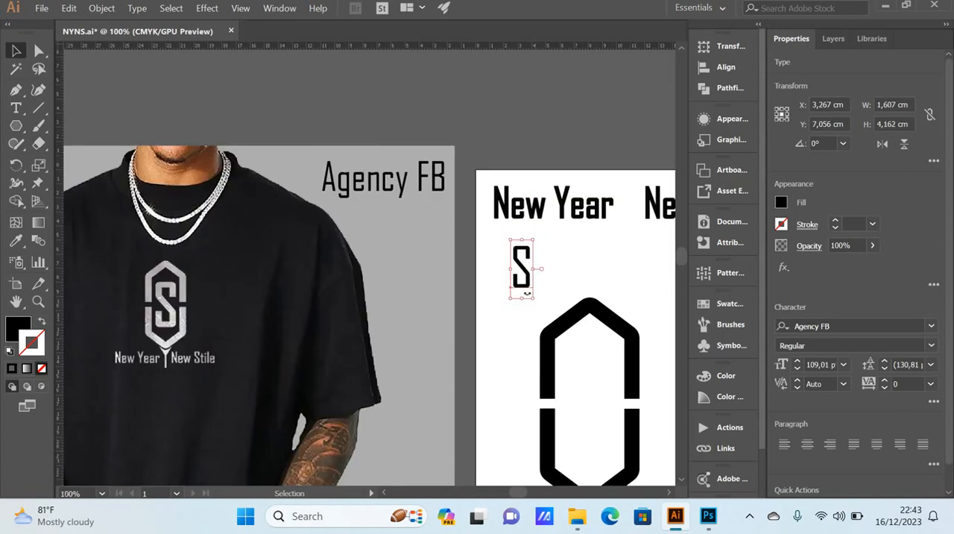
Step: Move the letter S inside the hexagonal emblem, to about X 8,4 cm, Y 16,5 cm
{"action": "scroll", "coordinate": [533, 300], "scroll_direction": "down", "scroll_amount": 1}
{"action": "left_click_drag", "start_coordinate": [527, 262], "coordinate": [599, 396]}
{"action": "scroll", "coordinate": [513, 382], "scroll_direction": "right", "scroll_amount": 3}
{"action": "scroll", "coordinate": [513, 382], "scroll_direction": "down", "scroll_amount": 3}
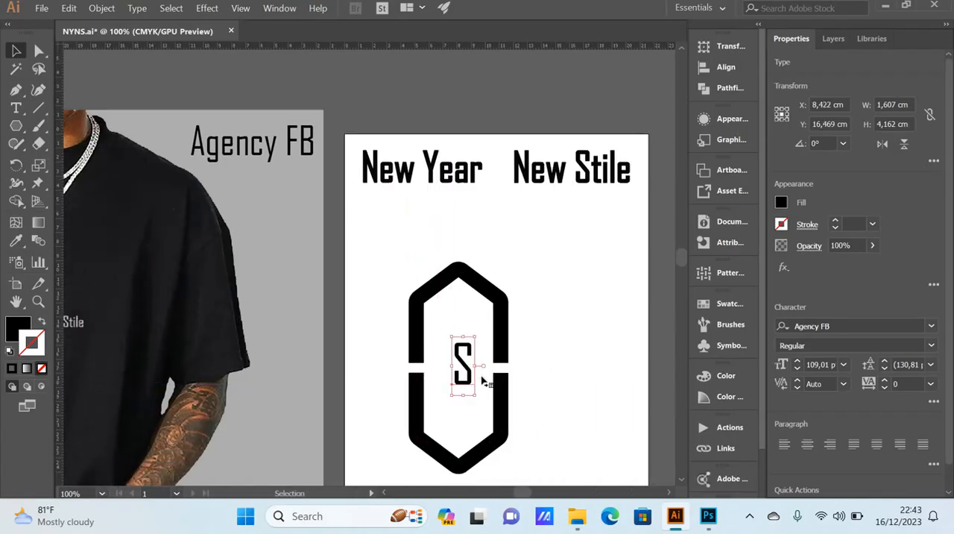
Step: Enlarge the letter S to about 4,6 by 11,8 cm and center it within the emblem at about X 8,1 cm, Y 17,1 cm
{"action": "left_click_drag", "start_coordinate": [475, 347], "coordinate": [495, 397]}
{"action": "left_click_drag", "start_coordinate": [481, 341], "coordinate": [476, 350]}
{"action": "left_click", "coordinate": [562, 318]}
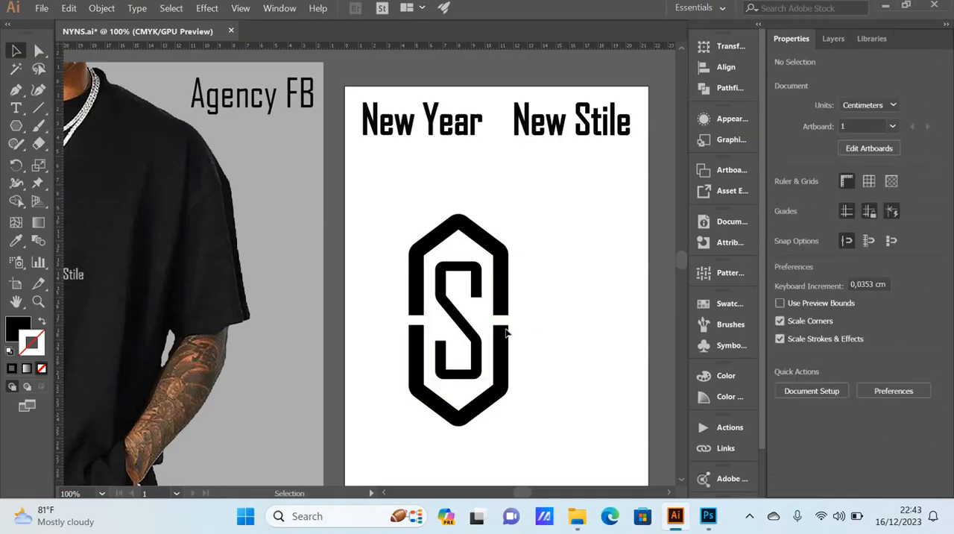
Step: Thicken the letter S with a 10 pt stroke and deselect it
{"action": "left_click", "coordinate": [447, 314]}
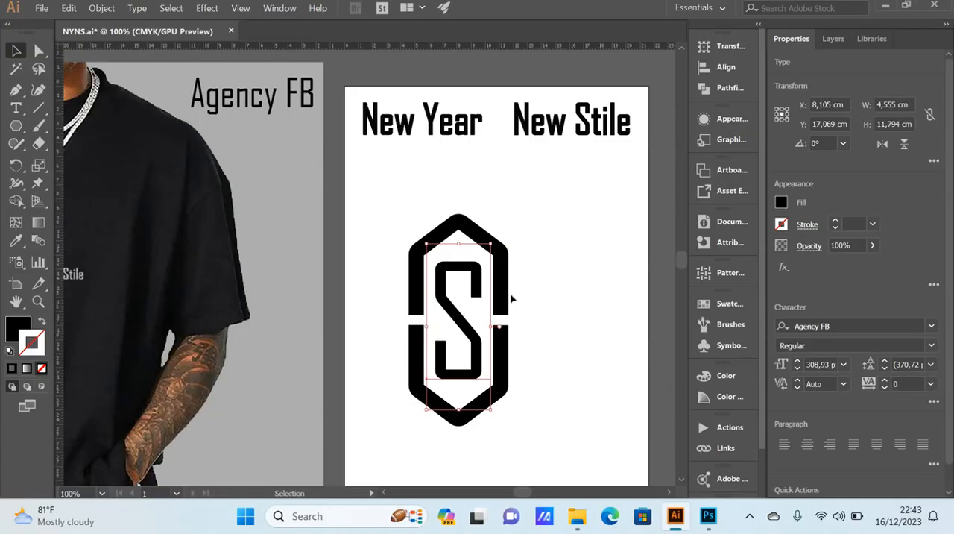
{"action": "left_click", "coordinate": [873, 225]}
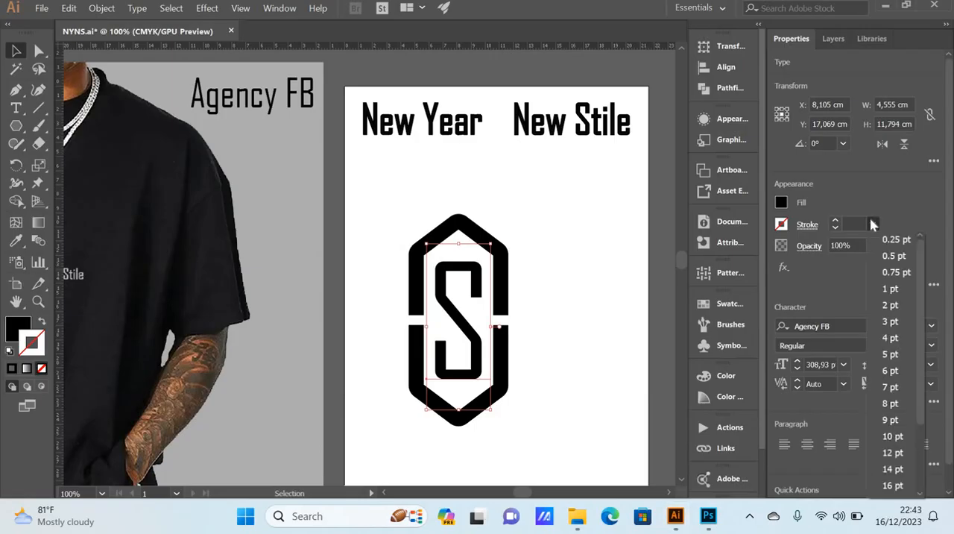
{"action": "left_click", "coordinate": [892, 437]}
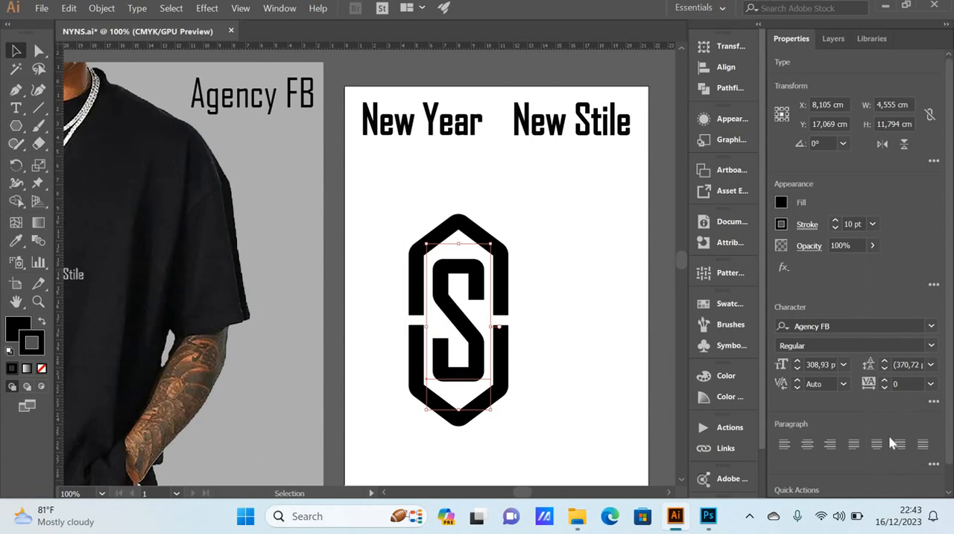
{"action": "left_click", "coordinate": [590, 324]}
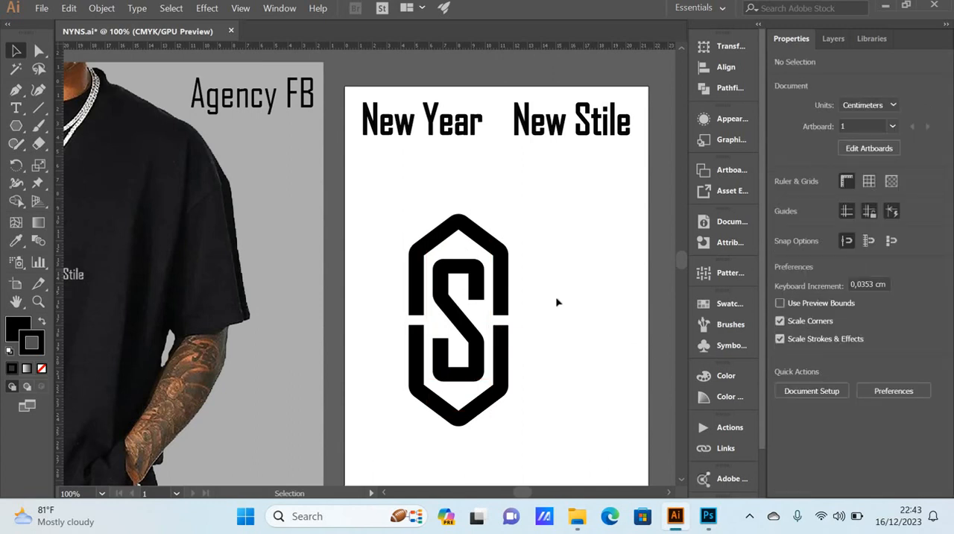
Step: Group the upper and lower halves of the hexagonal emblem into one object and deselect it
{"action": "scroll", "coordinate": [558, 301], "scroll_direction": "down", "scroll_amount": 1}
{"action": "scroll", "coordinate": [557, 301], "scroll_direction": "down", "scroll_amount": 2}
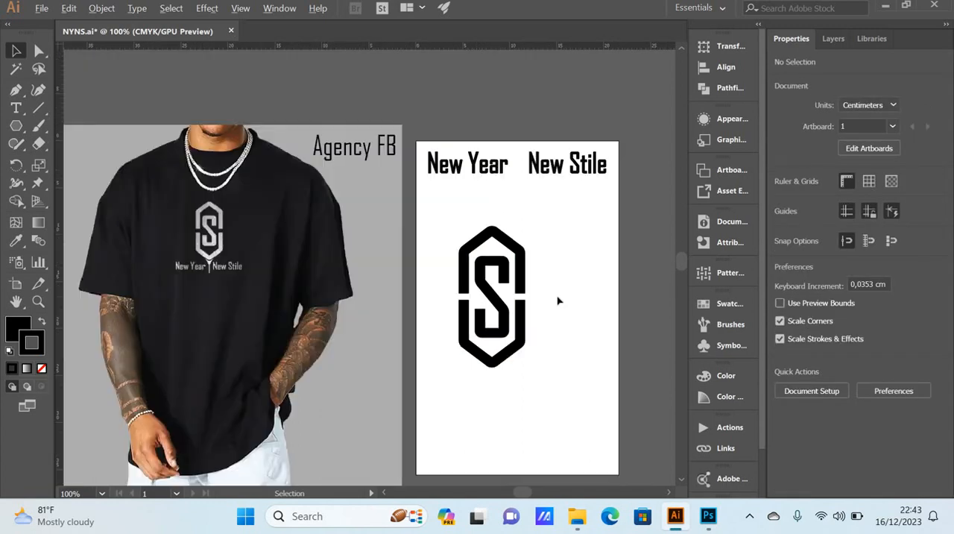
{"action": "scroll", "coordinate": [558, 301], "scroll_direction": "up", "scroll_amount": 1}
{"action": "left_click", "coordinate": [497, 295]}
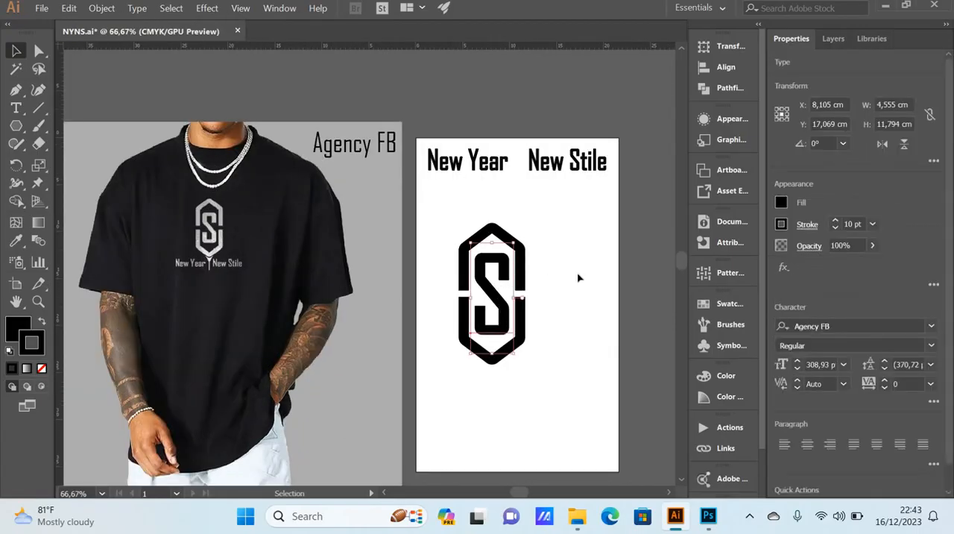
{"action": "left_click", "coordinate": [560, 282]}
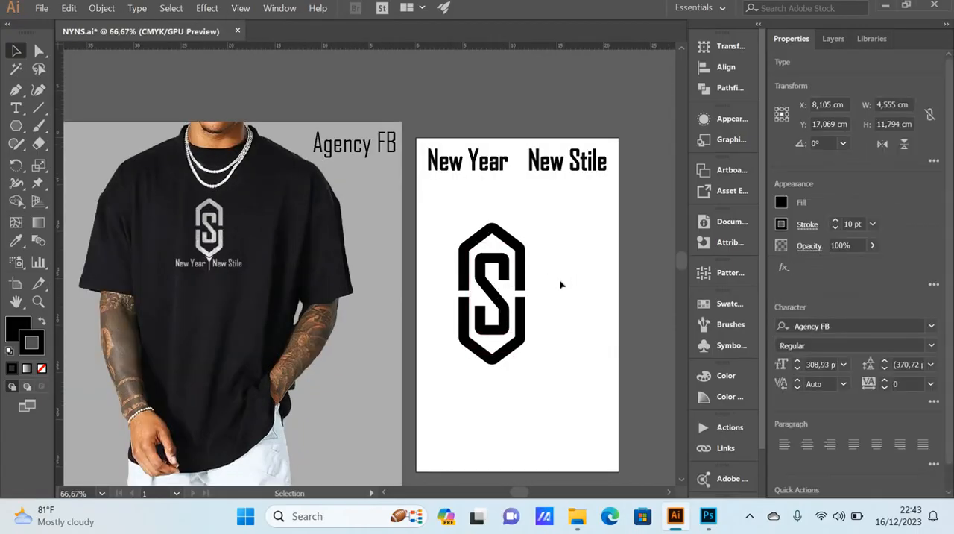
{"action": "left_click", "coordinate": [522, 274]}
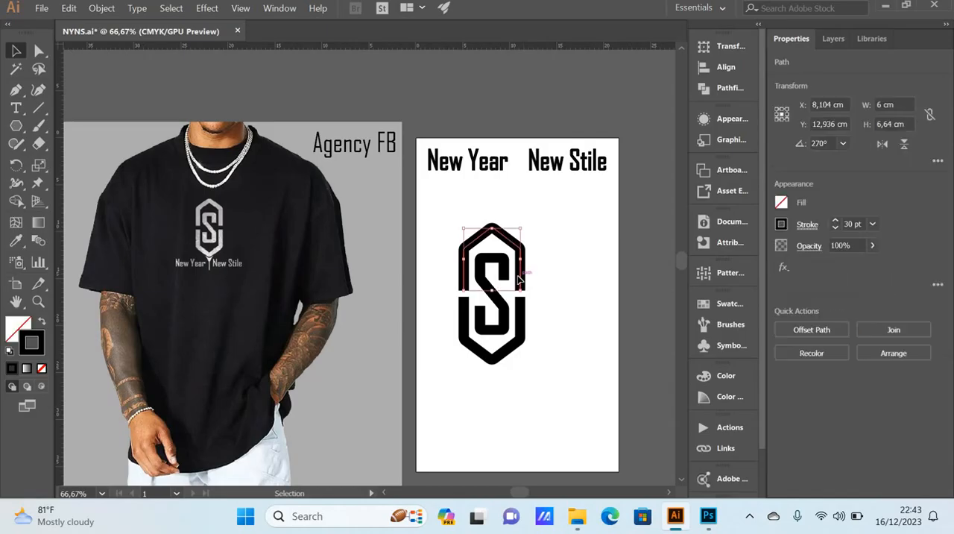
{"action": "left_click", "coordinate": [523, 312], "text": "shift"}
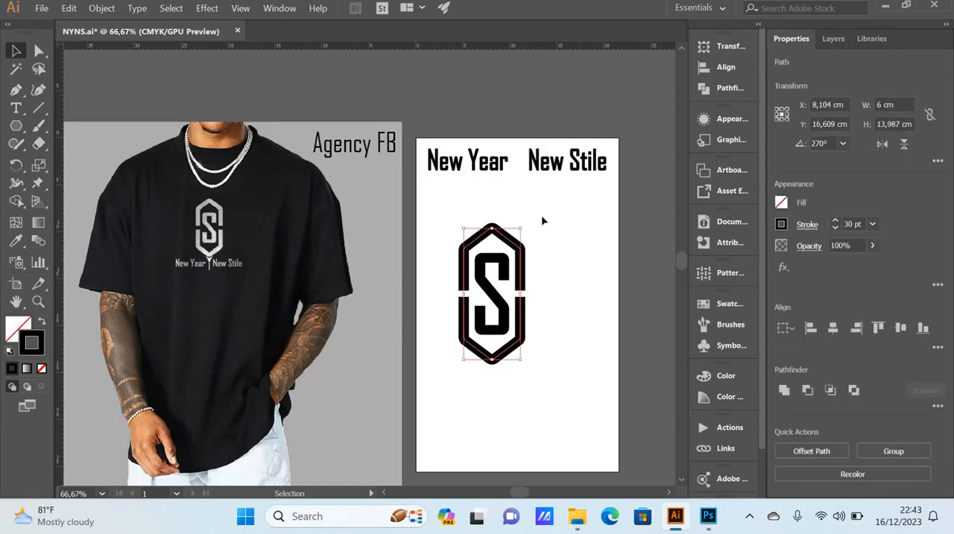
{"action": "right_click", "coordinate": [521, 308]}
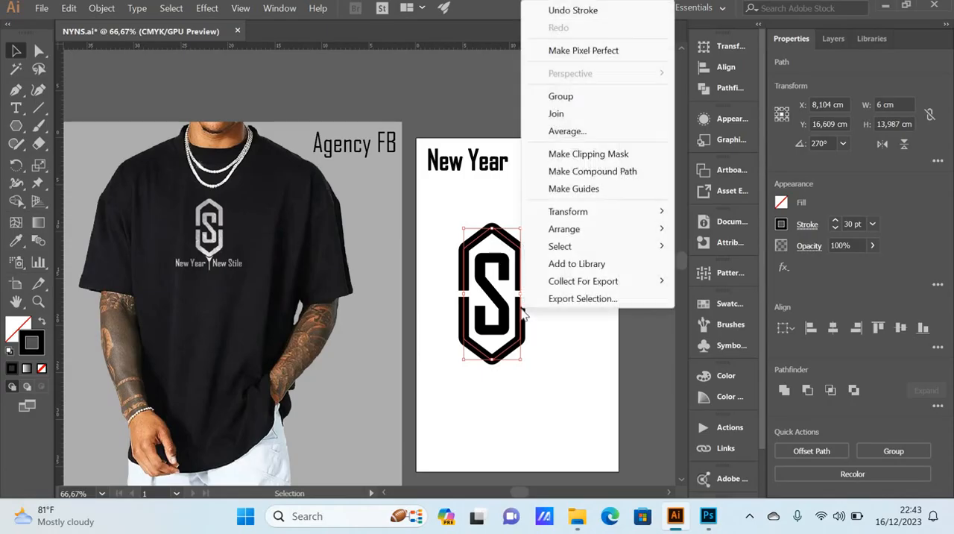
{"action": "left_click", "coordinate": [575, 98]}
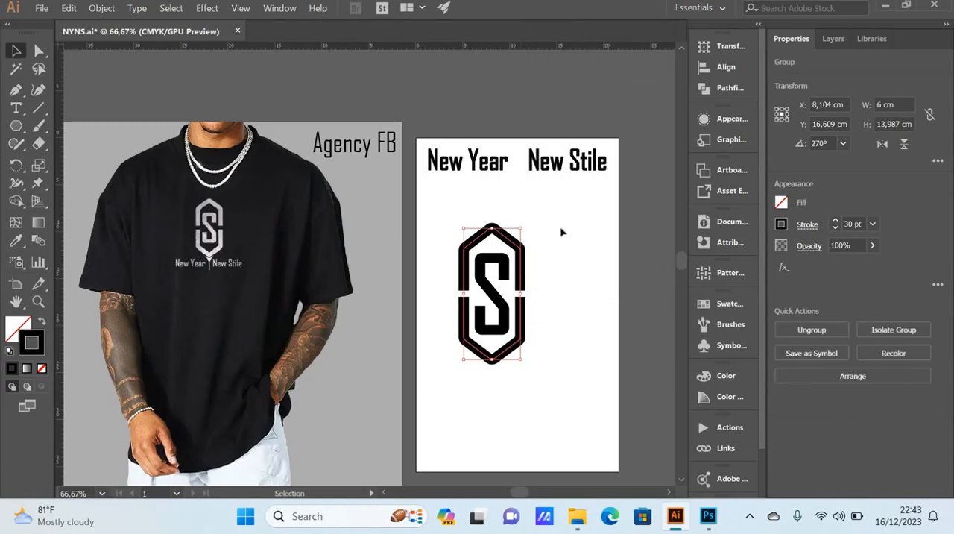
{"action": "left_click", "coordinate": [562, 231]}
Step: Align the letter S and the grouped hexagonal emblem to their common vertical center
{"action": "left_click", "coordinate": [519, 252]}
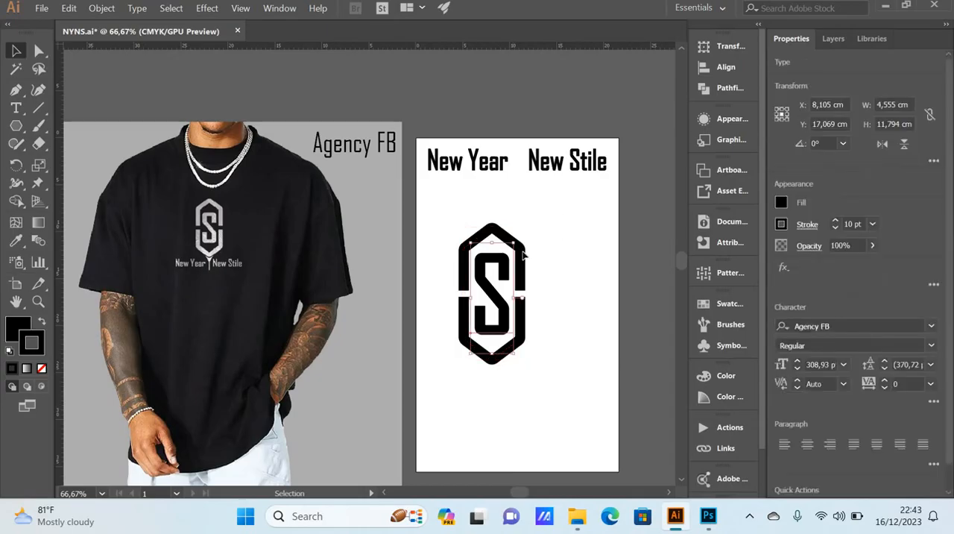
{"action": "left_click", "coordinate": [530, 266]}
{"action": "left_click", "coordinate": [525, 270]}
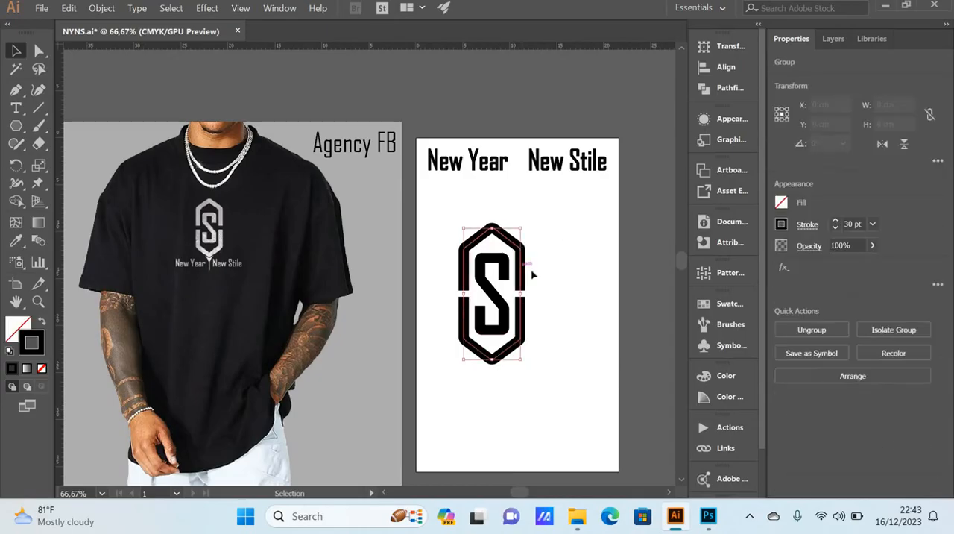
{"action": "left_click", "coordinate": [542, 278]}
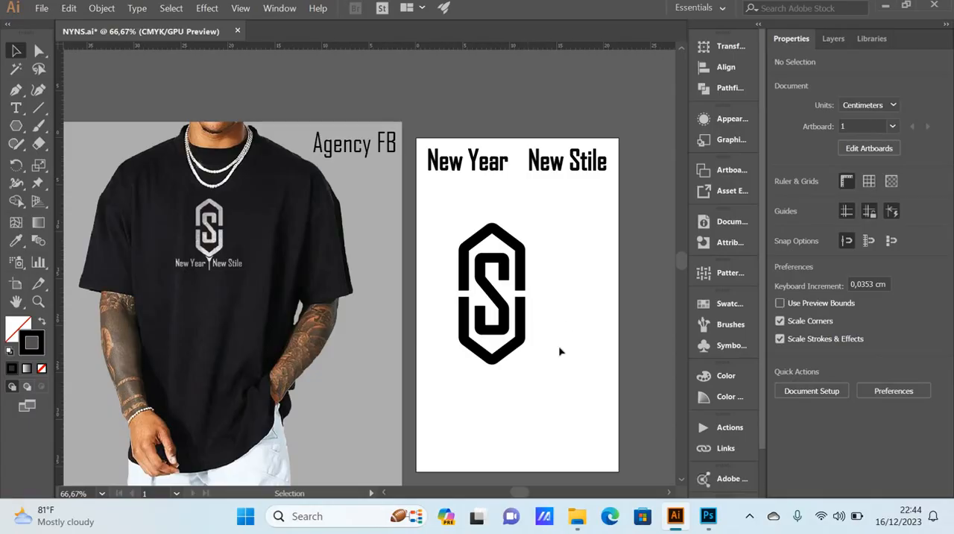
{"action": "left_click_drag", "start_coordinate": [530, 365], "coordinate": [437, 216]}
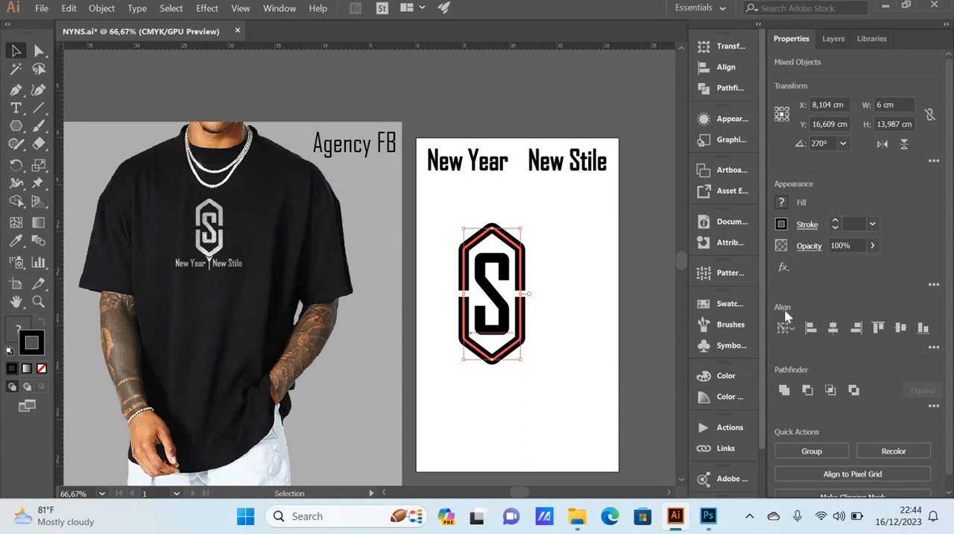
{"action": "left_click", "coordinate": [903, 328]}
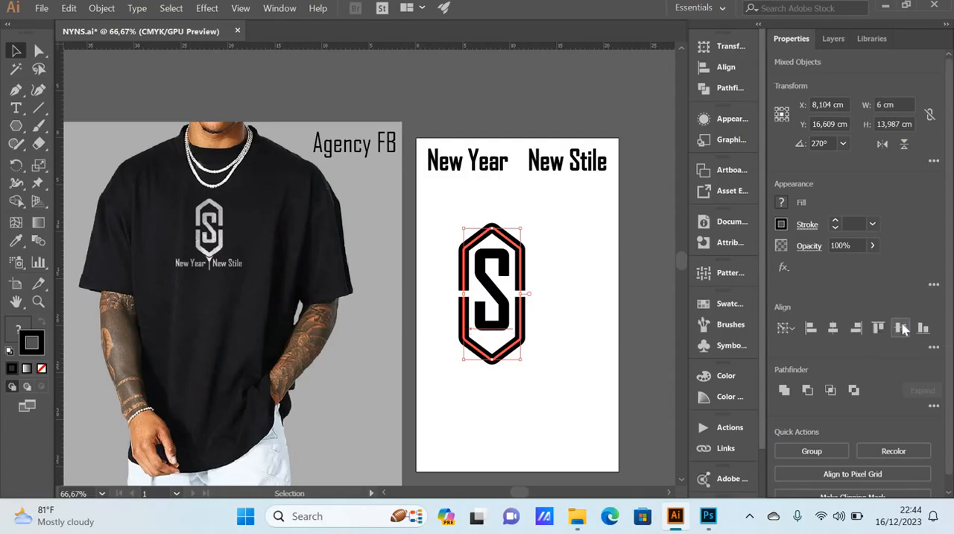
{"action": "left_click", "coordinate": [576, 336]}
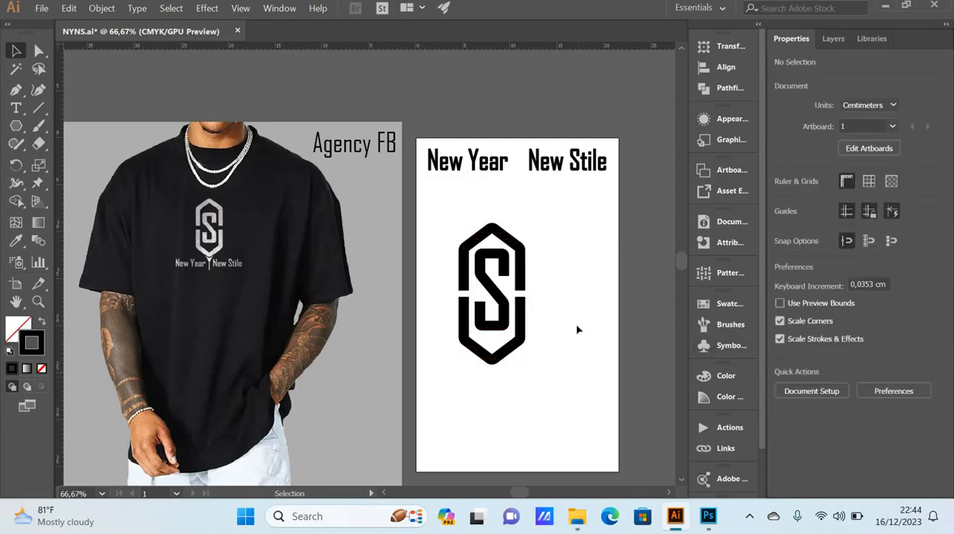
Step: Nudge the letter S down to about Y 17 cm so it sits visually centered in the emblem
{"action": "left_click", "coordinate": [495, 295]}
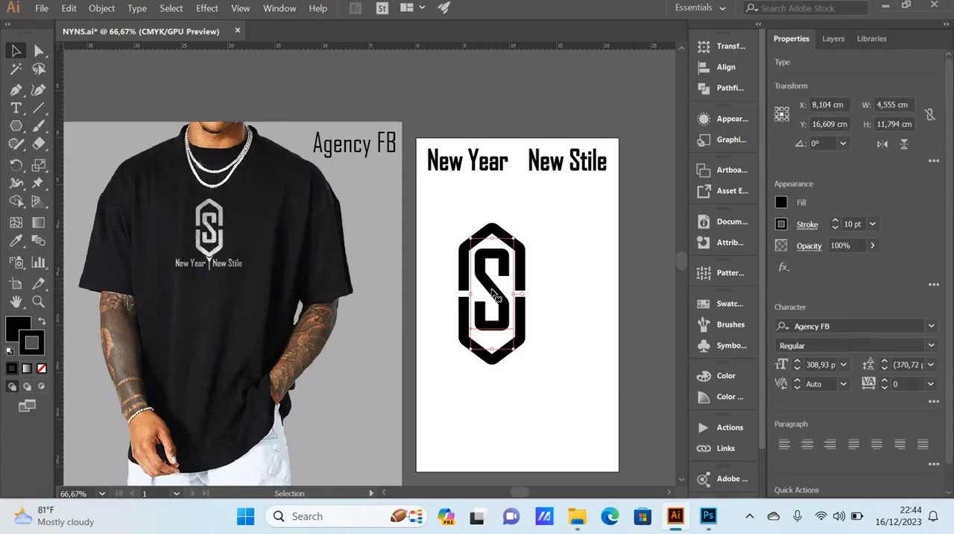
{"action": "key", "text": "Down"}
{"action": "key", "text": "Down"}
{"action": "key", "text": "Down"}
{"action": "key", "text": "Down"}
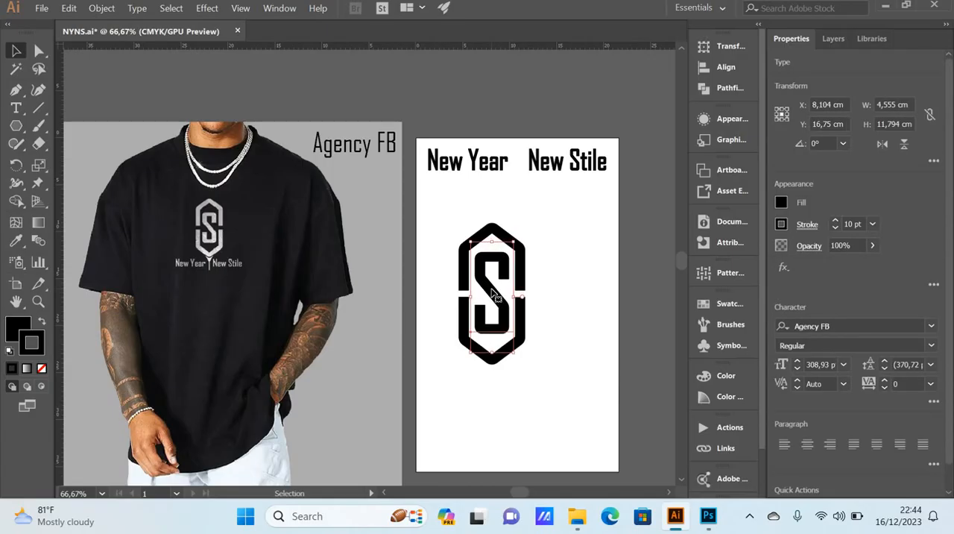
{"action": "key", "text": "Down"}
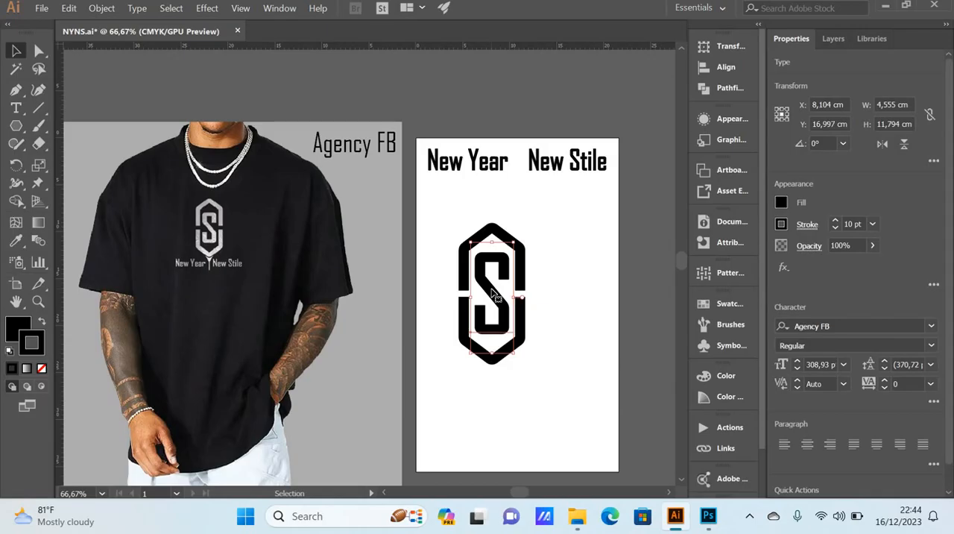
{"action": "key", "text": "Down"}
{"action": "left_click", "coordinate": [558, 335]}
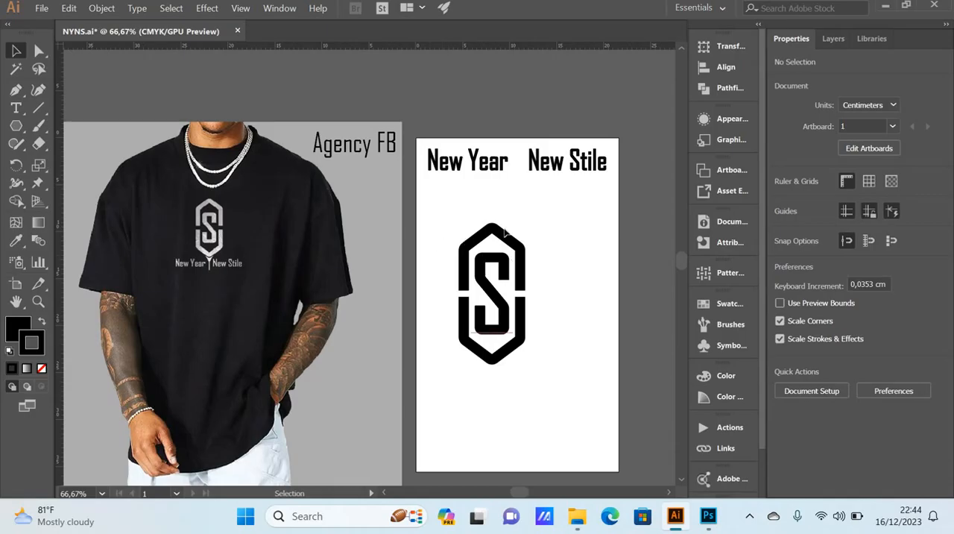
{"action": "left_click_drag", "start_coordinate": [433, 201], "coordinate": [555, 376]}
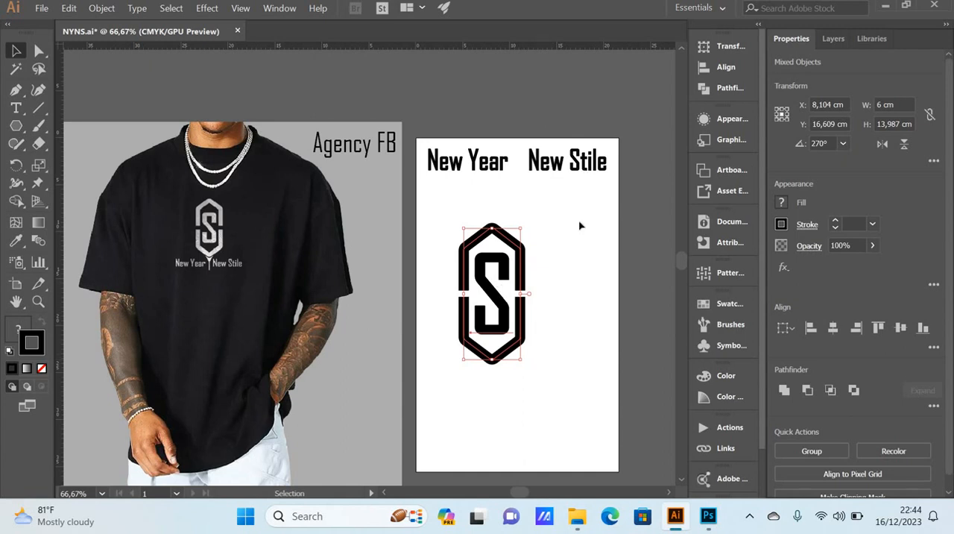
{"action": "left_click", "coordinate": [514, 249]}
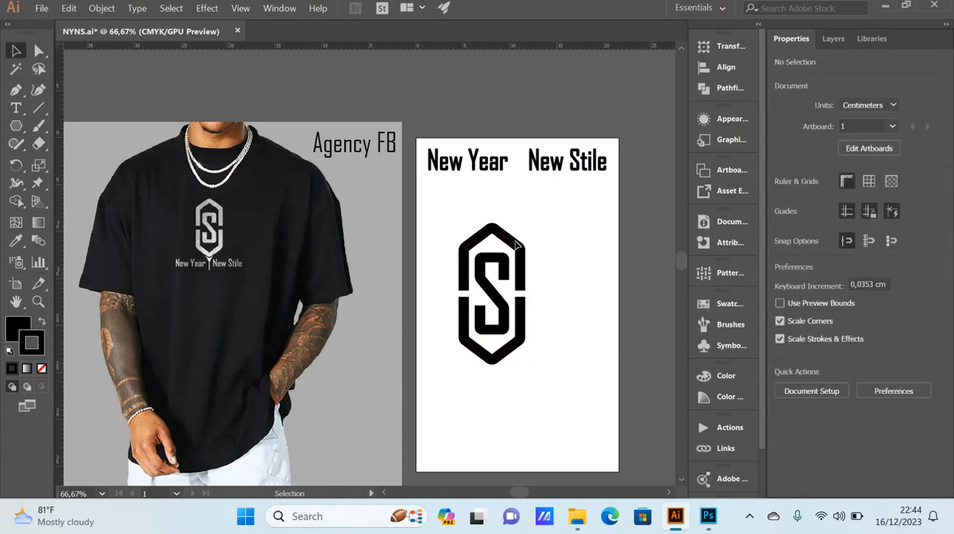
{"action": "left_click", "coordinate": [513, 249]}
{"action": "left_click", "coordinate": [553, 315]}
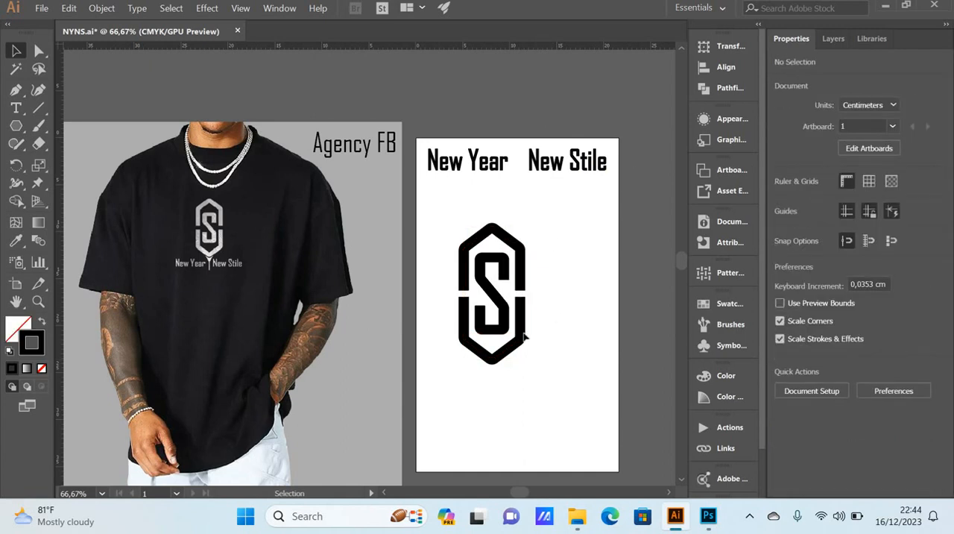
{"action": "left_click", "coordinate": [521, 342]}
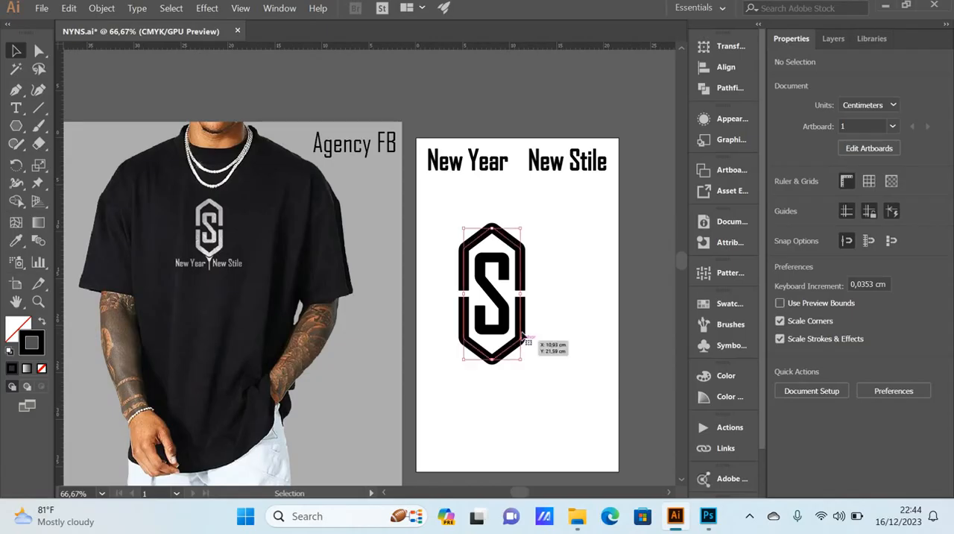
{"action": "left_click", "coordinate": [536, 172]}
{"action": "left_click", "coordinate": [559, 220]}
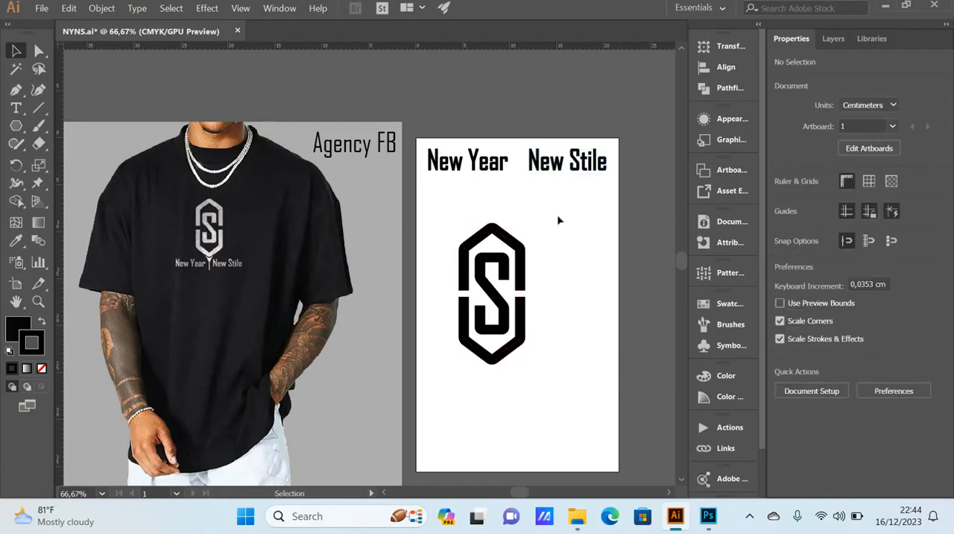
{"action": "left_click", "coordinate": [489, 162]}
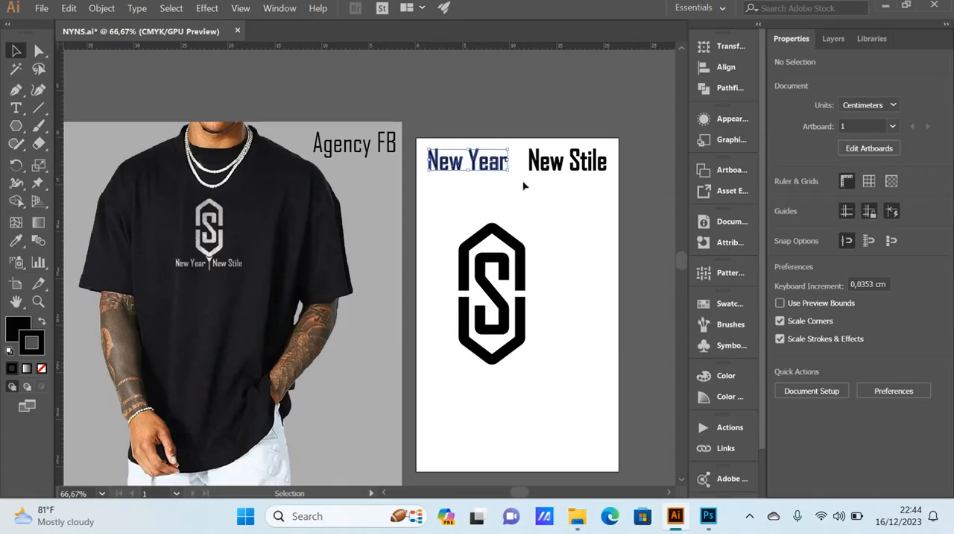
{"action": "scroll", "coordinate": [525, 186], "scroll_direction": "down", "scroll_amount": 2}
{"action": "left_click", "coordinate": [537, 237]}
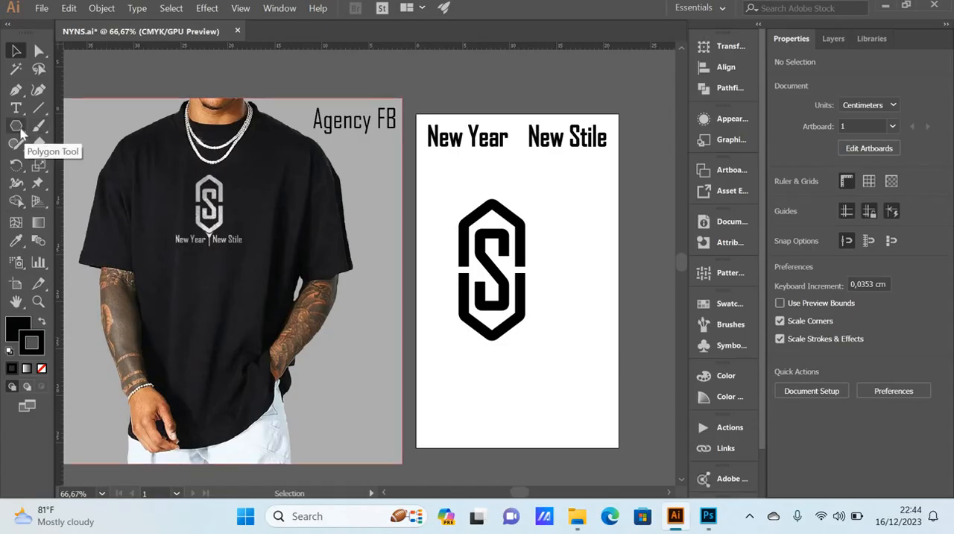
Step: Create a three-sided polygon with a 1,7639 cm radius in the empty area below the emblem
{"action": "left_click", "coordinate": [18, 128]}
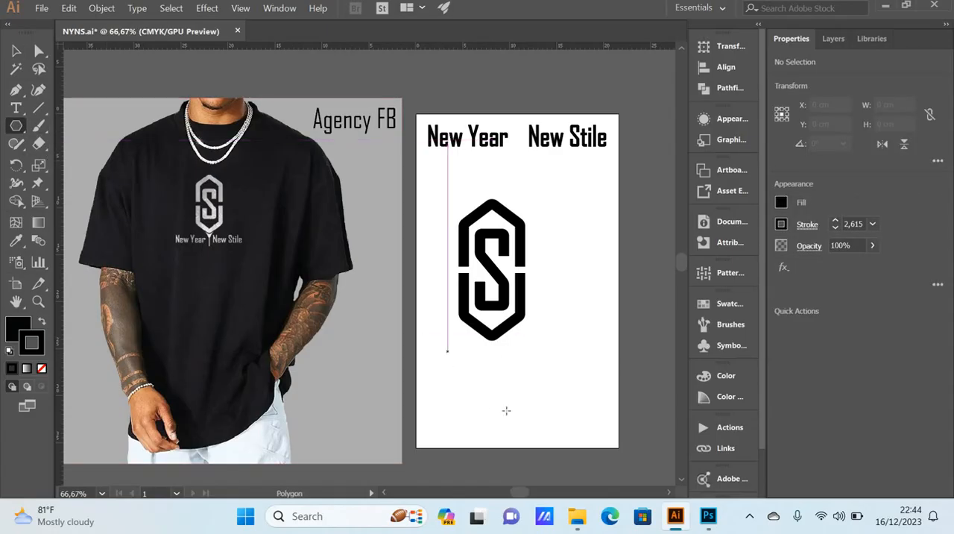
{"action": "left_click", "coordinate": [519, 380]}
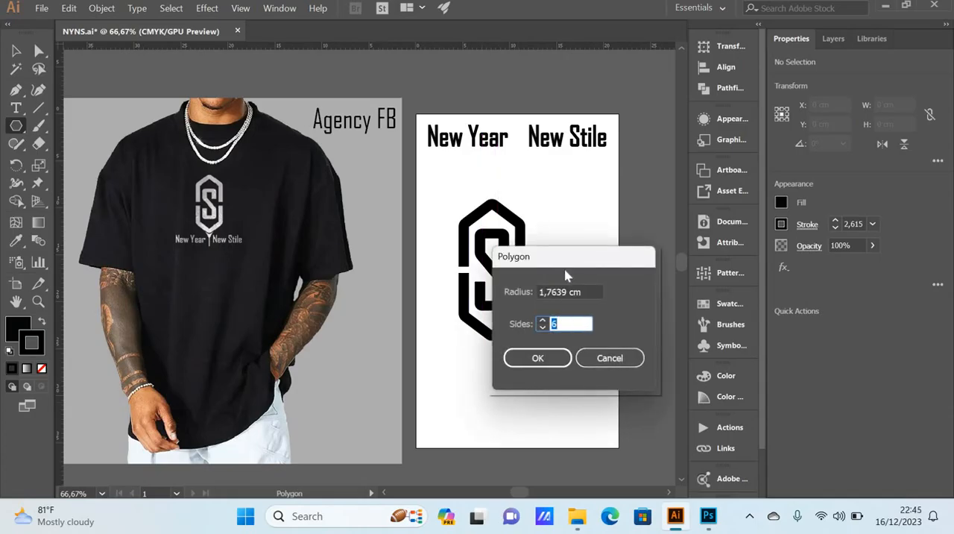
{"action": "left_click_drag", "start_coordinate": [554, 263], "coordinate": [602, 244]}
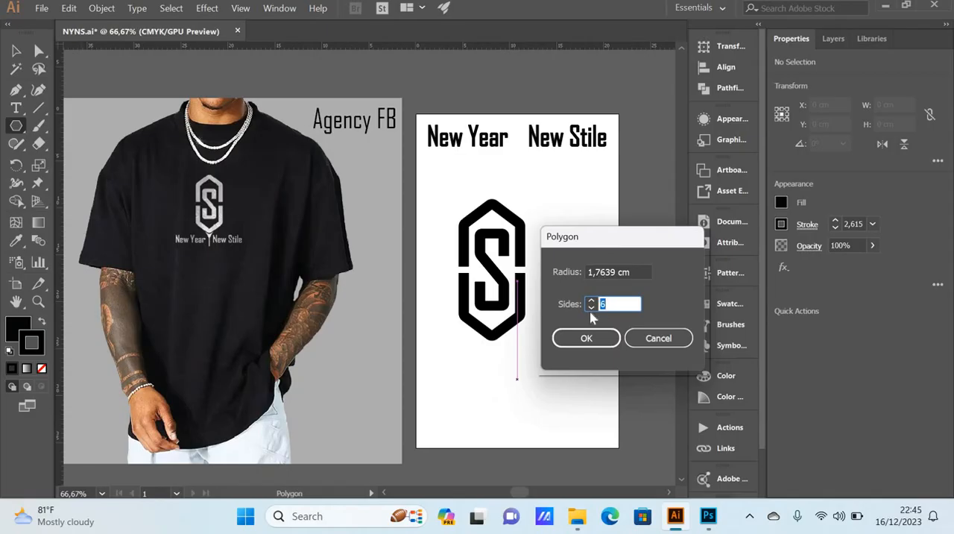
{"action": "type", "text": "3"}
{"action": "left_click", "coordinate": [588, 338]}
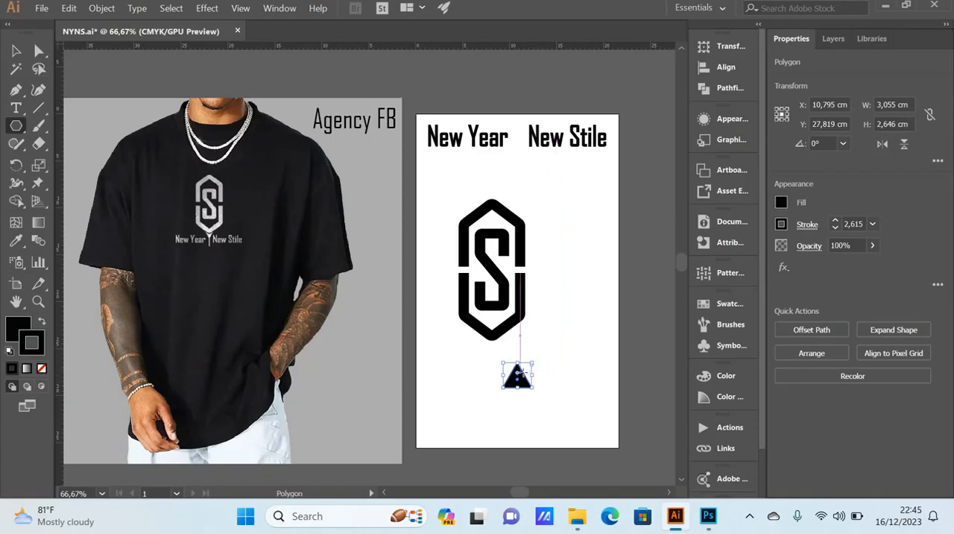
Step: Rotate the triangle 180° so it points downward, and deselect it
{"action": "scroll", "coordinate": [540, 372], "scroll_direction": "up", "scroll_amount": 1, "text": "alt"}
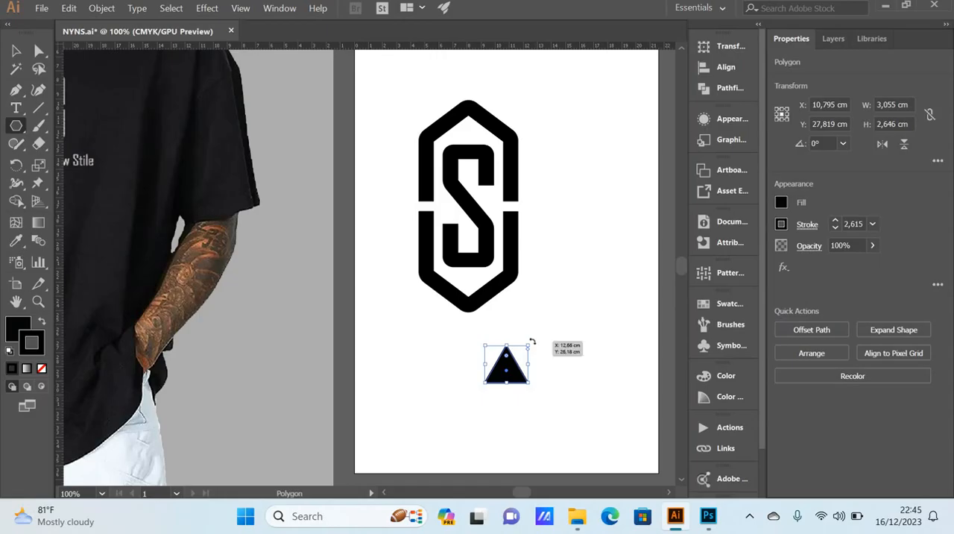
{"action": "left_click_drag", "start_coordinate": [532, 341], "coordinate": [494, 398]}
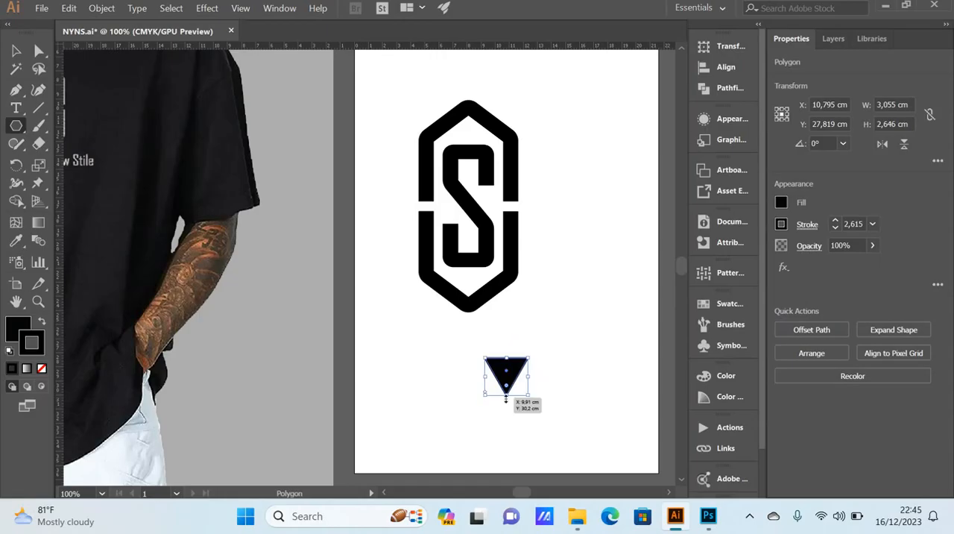
{"action": "left_click", "coordinate": [15, 51]}
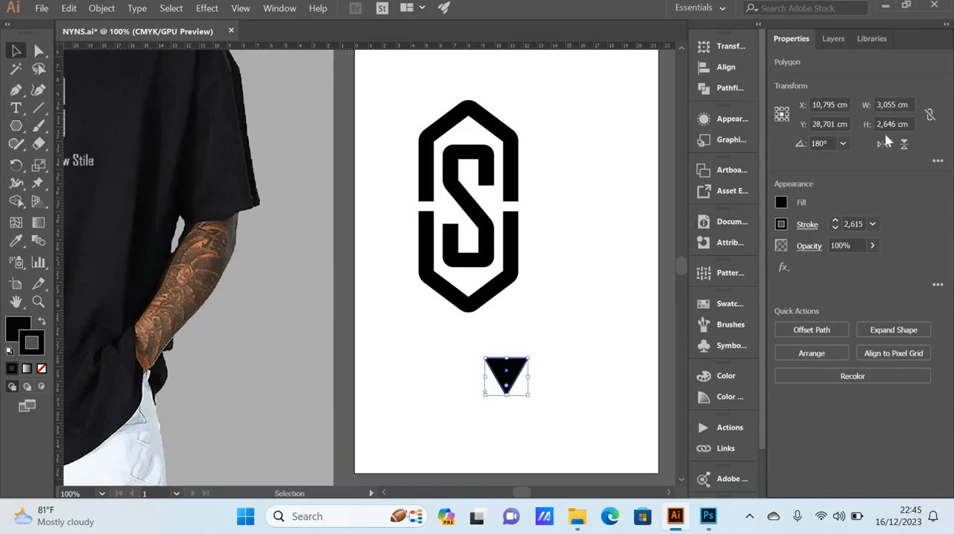
{"action": "left_click", "coordinate": [595, 342]}
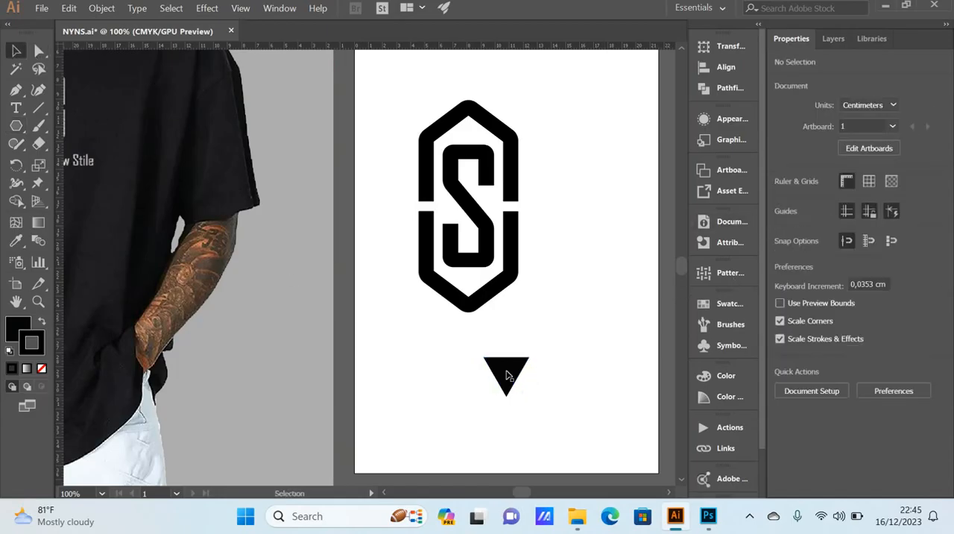
Step: Place the triangle just below the emblem's lower tip and scale it down proportionally to about 1,9 by 1,7 cm
{"action": "left_click_drag", "start_coordinate": [514, 370], "coordinate": [481, 334]}
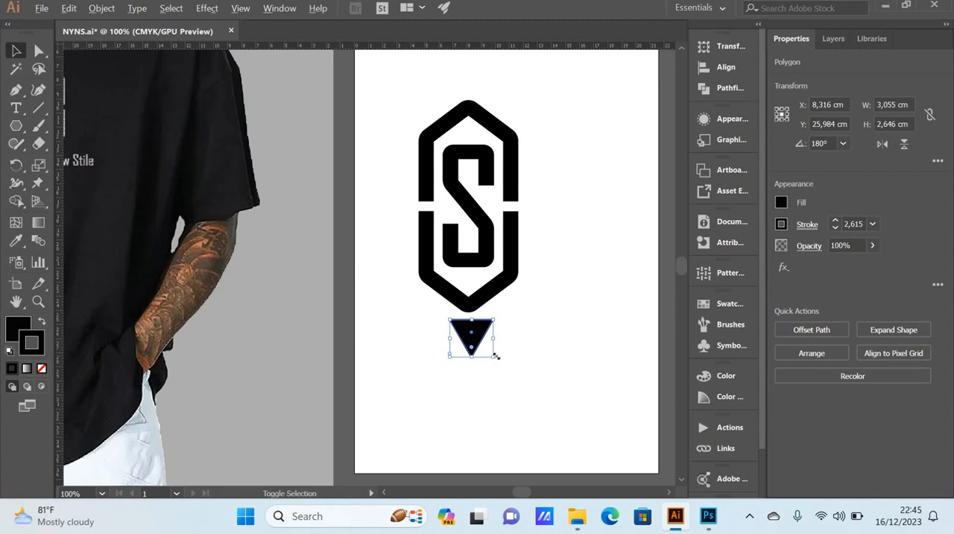
{"action": "left_click_drag", "start_coordinate": [496, 356], "coordinate": [489, 349]}
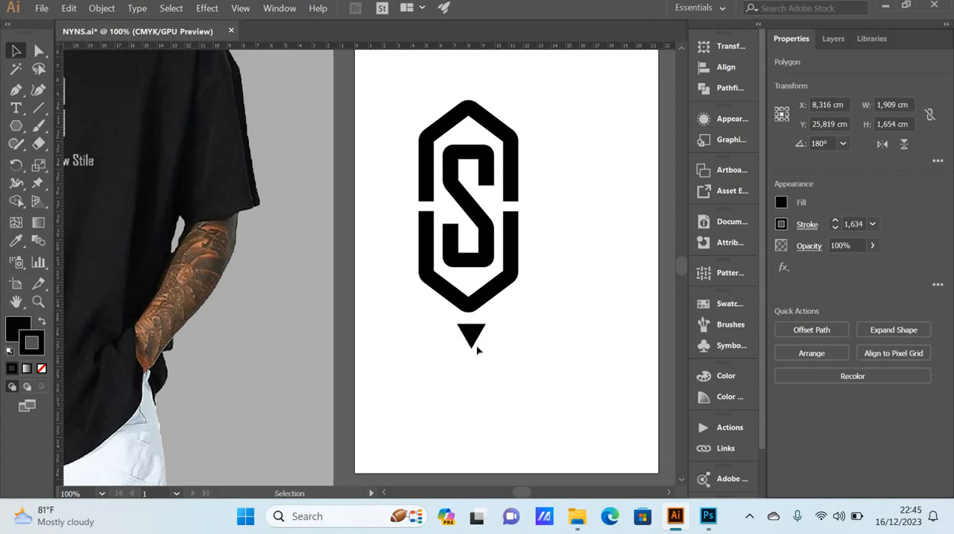
{"action": "left_click", "coordinate": [469, 351]}
{"action": "scroll", "coordinate": [472, 342], "scroll_direction": "up", "scroll_amount": 1}
{"action": "left_click", "coordinate": [469, 337]}
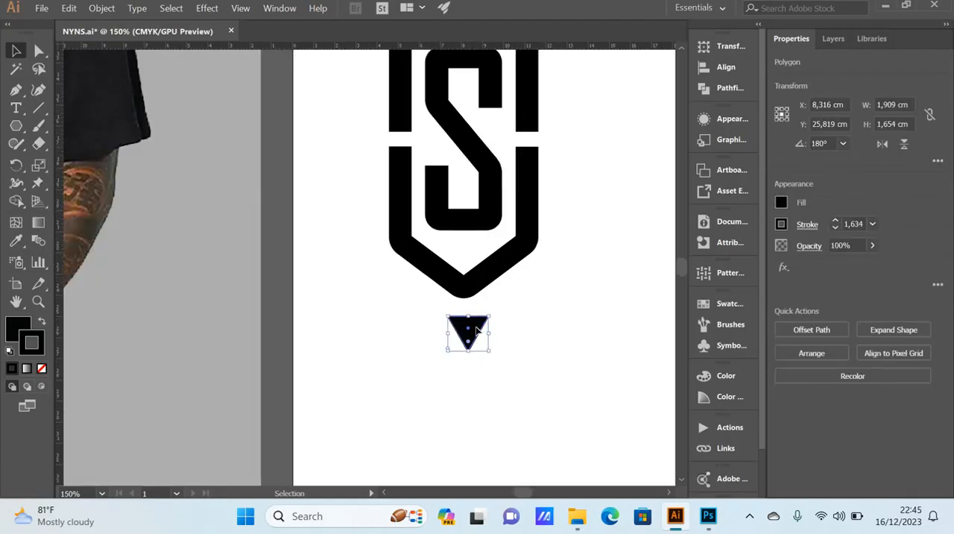
Step: Move the triangle up to overlap the emblem's lower tip and center it horizontally with the emblem and the letter S
{"action": "left_click_drag", "start_coordinate": [475, 331], "coordinate": [474, 299]}
{"action": "left_click", "coordinate": [512, 323]}
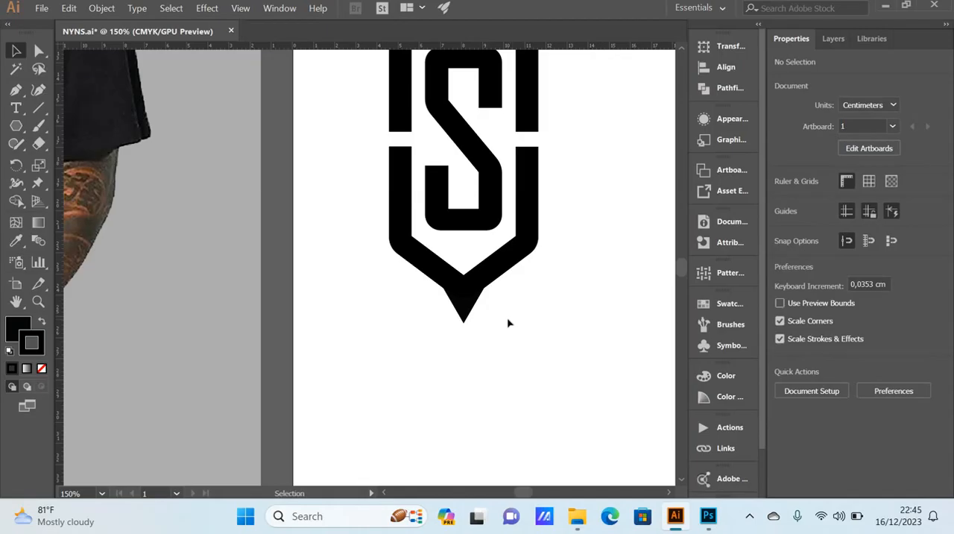
{"action": "scroll", "coordinate": [508, 323], "scroll_direction": "down", "scroll_amount": 1}
{"action": "left_click_drag", "start_coordinate": [499, 347], "coordinate": [456, 288]}
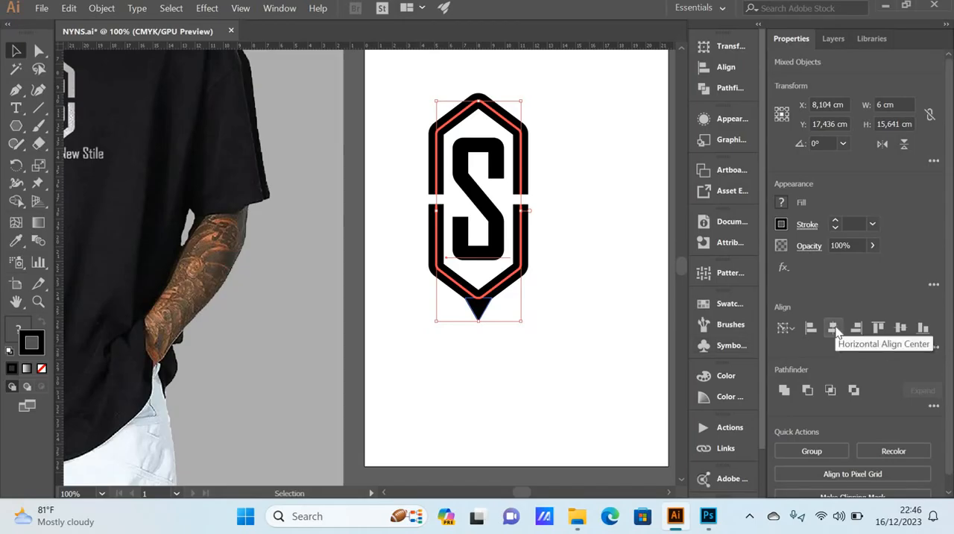
{"action": "left_click", "coordinate": [835, 329]}
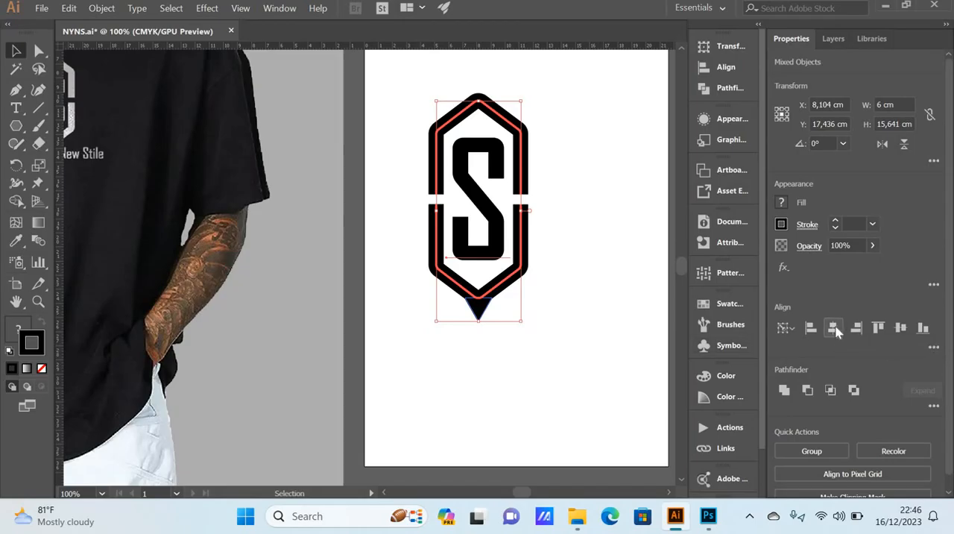
{"action": "left_click", "coordinate": [562, 300]}
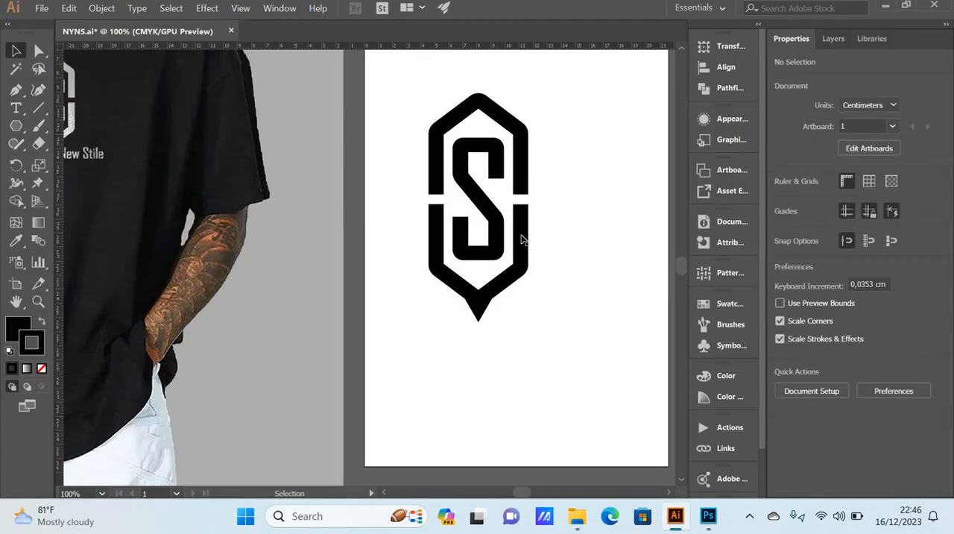
Step: Compare how the triangle meets the emblem's lower tip with the reference logo on the T-shirt
{"action": "scroll", "coordinate": [514, 273], "scroll_direction": "left", "scroll_amount": 2}
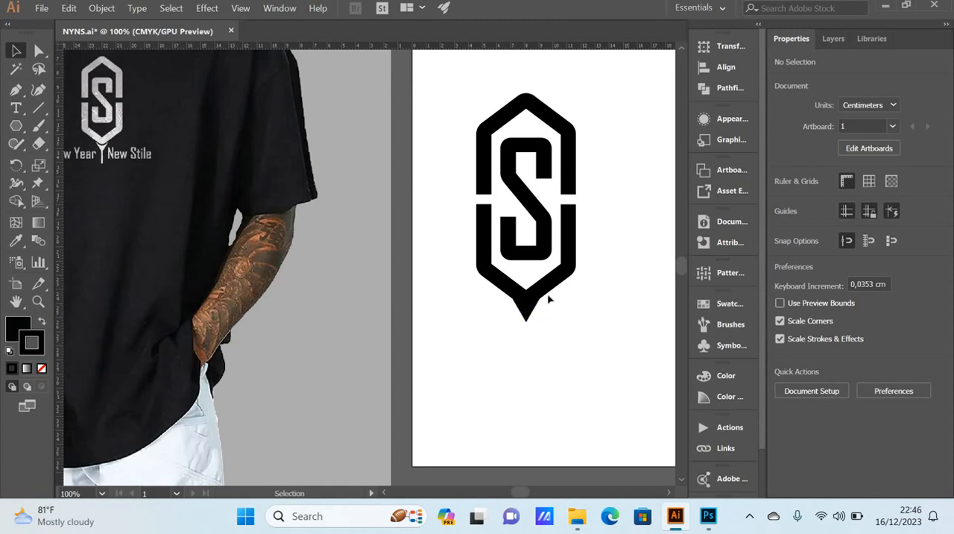
{"action": "scroll", "coordinate": [88, 143], "scroll_direction": "up", "scroll_amount": 3}
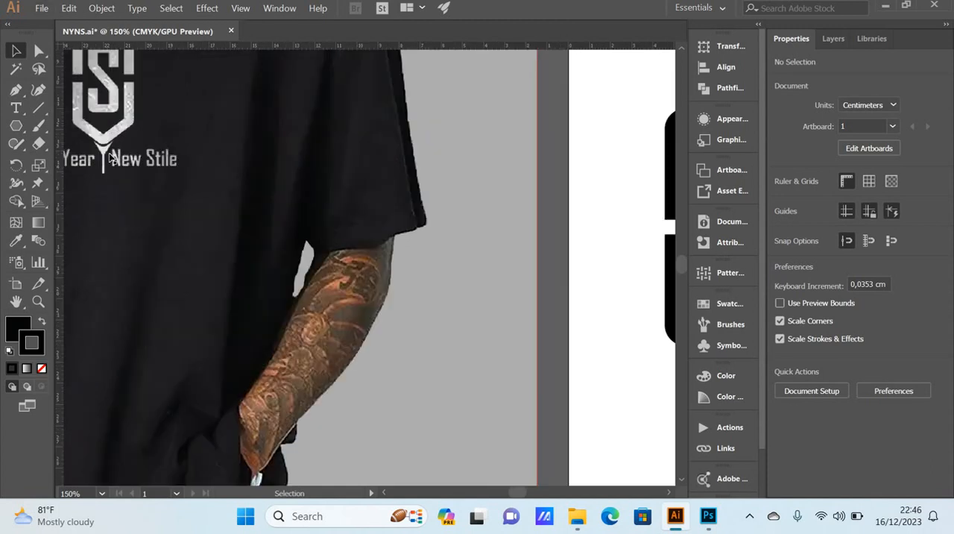
{"action": "scroll", "coordinate": [95, 149], "scroll_direction": "down", "scroll_amount": 6}
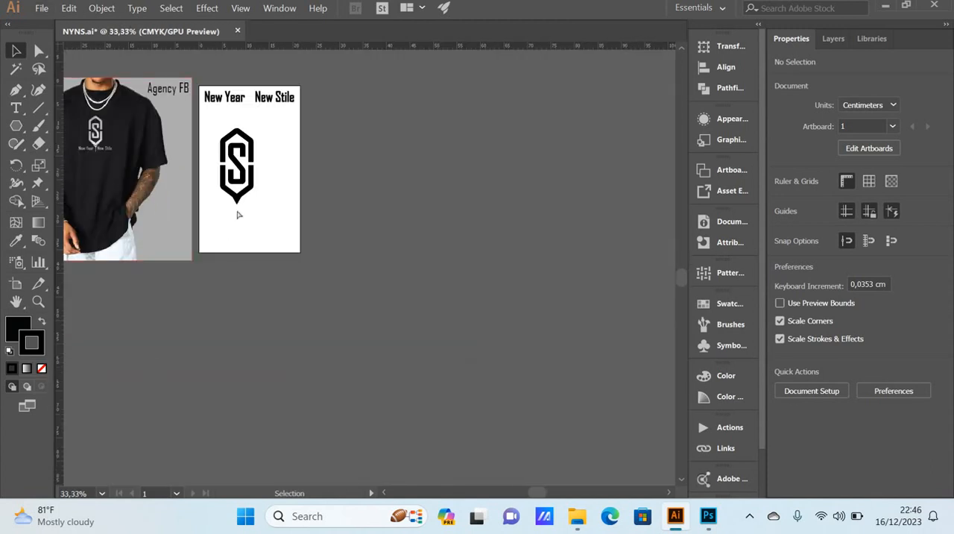
{"action": "scroll", "coordinate": [261, 211], "scroll_direction": "up", "scroll_amount": 1}
{"action": "scroll", "coordinate": [392, 243], "scroll_direction": "left", "scroll_amount": 1}
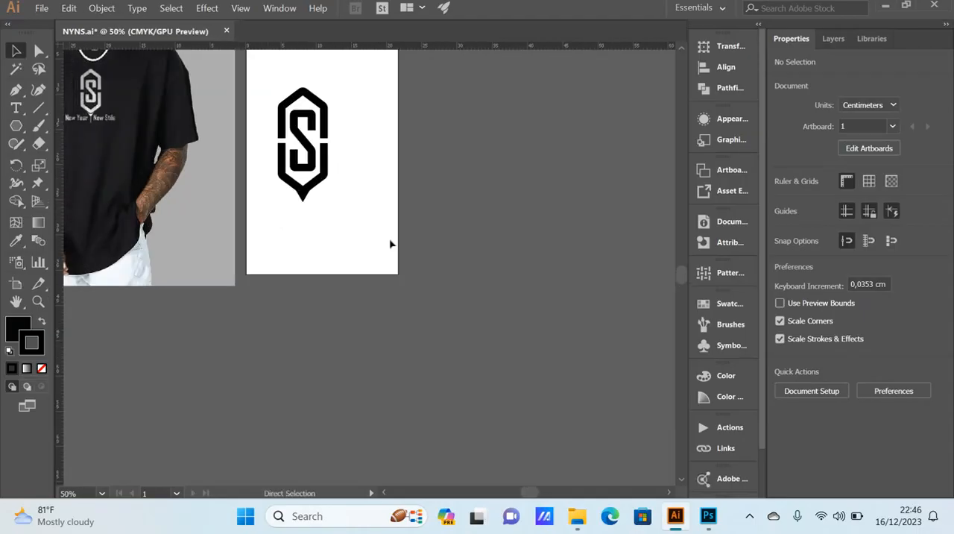
{"action": "left_click", "coordinate": [314, 202]}
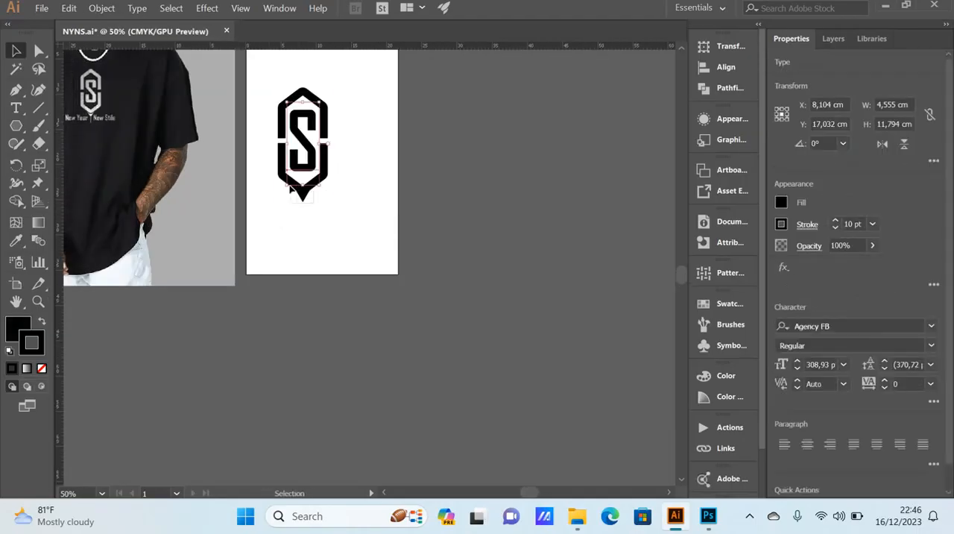
{"action": "left_click", "coordinate": [291, 191], "text": "shift"}
{"action": "scroll", "coordinate": [305, 219], "scroll_direction": "left", "scroll_amount": 1}
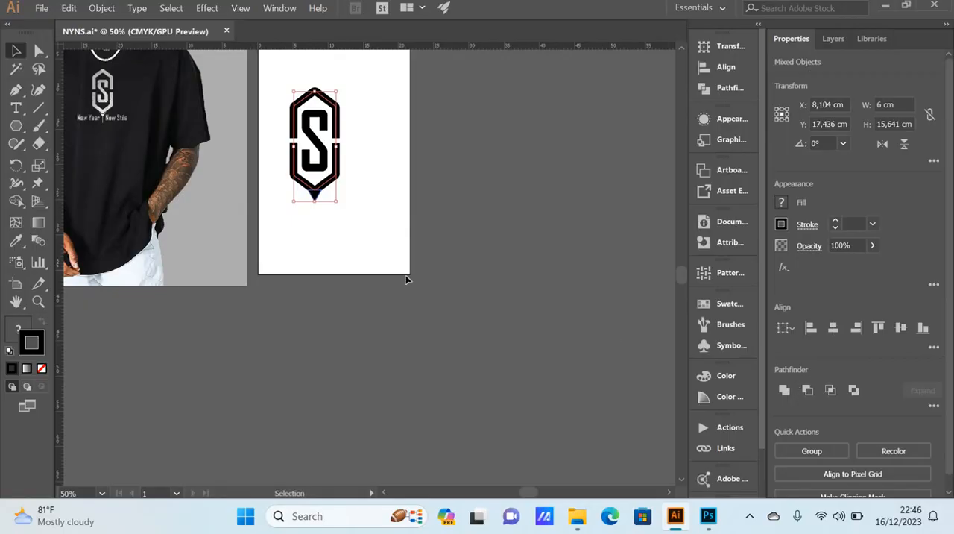
{"action": "left_click", "coordinate": [299, 204]}
Step: Ungroup the upper and lower halves of the hexagonal emblem outline
{"action": "scroll", "coordinate": [302, 200], "scroll_direction": "up", "scroll_amount": 1}
{"action": "scroll", "coordinate": [301, 200], "scroll_direction": "up", "scroll_amount": 1}
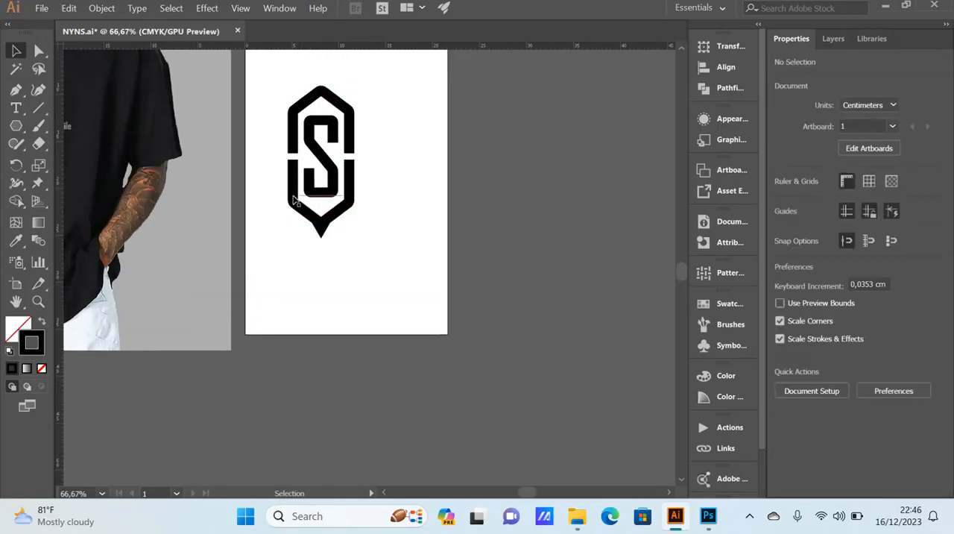
{"action": "scroll", "coordinate": [298, 210], "scroll_direction": "left", "scroll_amount": 1}
{"action": "scroll", "coordinate": [298, 210], "scroll_direction": "up", "scroll_amount": 2}
{"action": "left_click", "coordinate": [324, 197]}
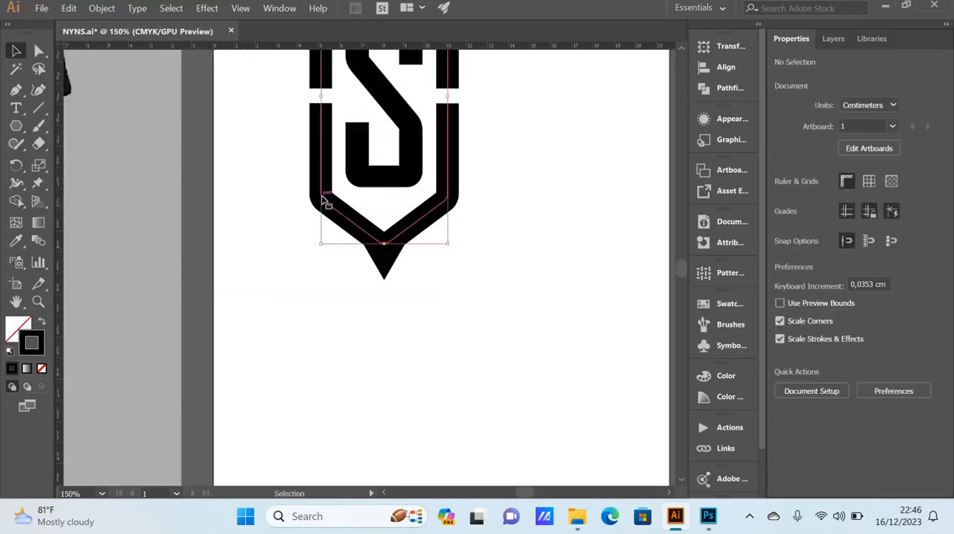
{"action": "right_click", "coordinate": [325, 198]}
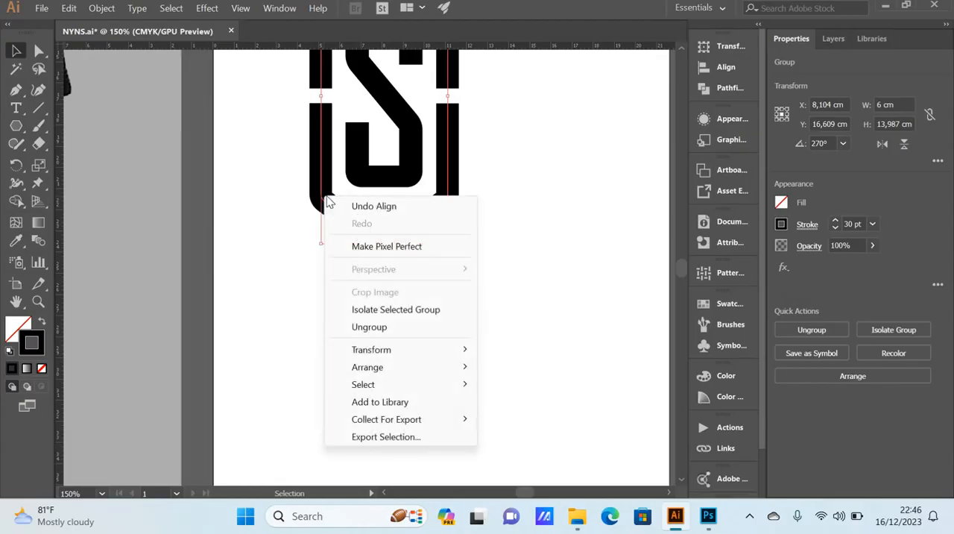
{"action": "left_click", "coordinate": [379, 329]}
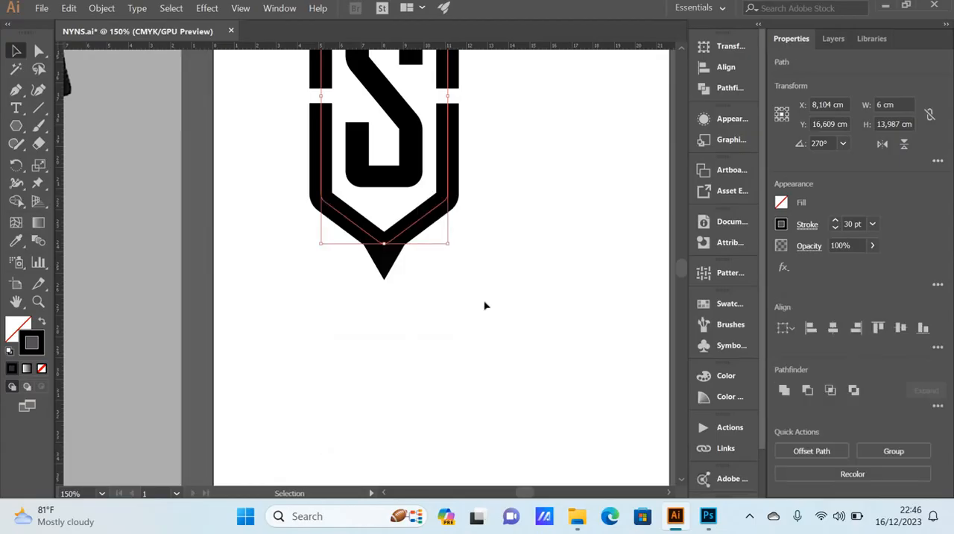
{"action": "left_click", "coordinate": [486, 304]}
Step: Place a spare copy of the emblem's lower half beside the emblem at about X 15,9 cm, level with the original
{"action": "left_click", "coordinate": [451, 200]}
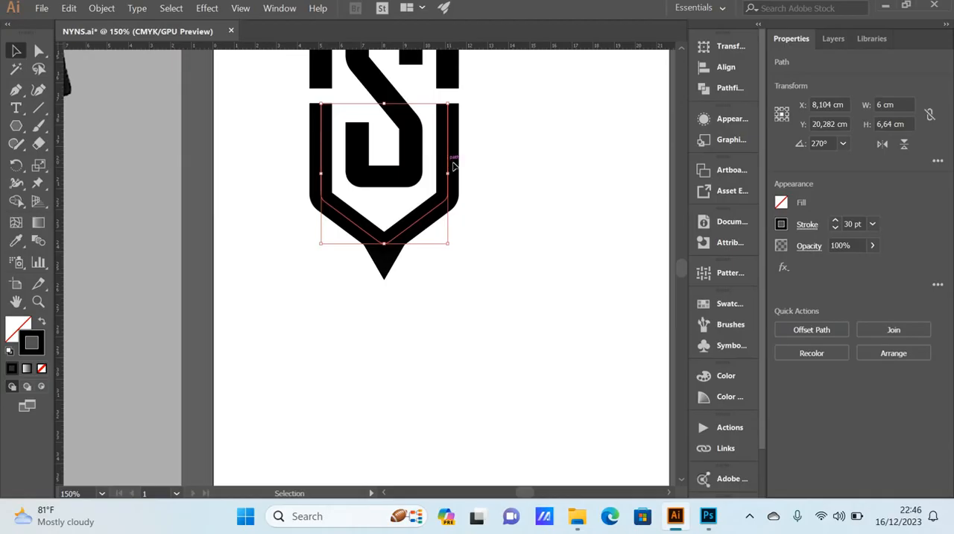
{"action": "left_click_drag", "start_coordinate": [453, 162], "coordinate": [613, 164]}
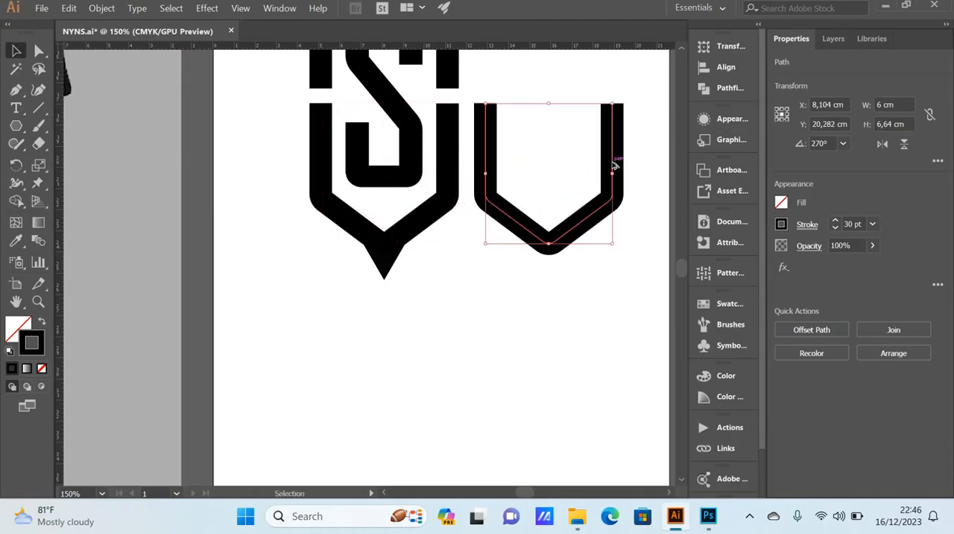
{"action": "left_click", "coordinate": [546, 323]}
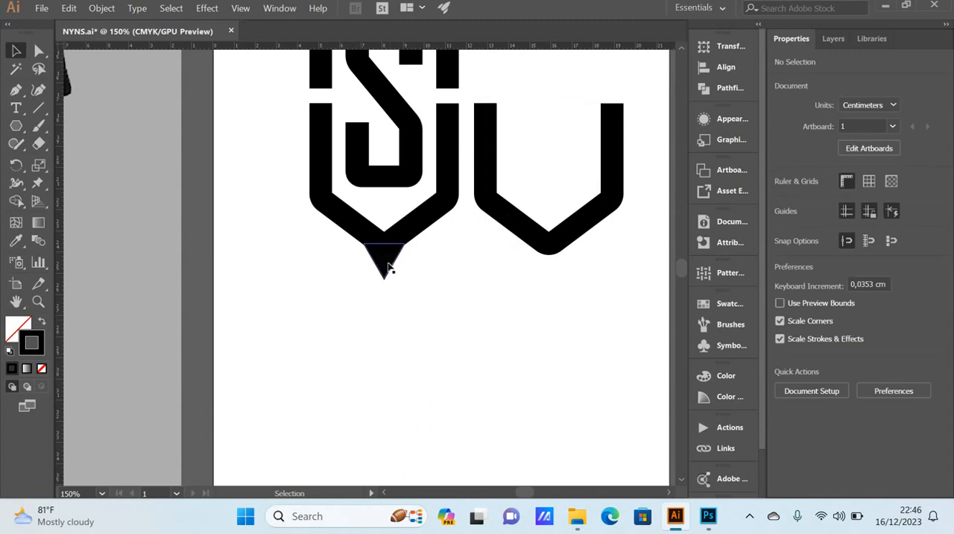
Step: Send the triangle at the emblem's lower tip to the back of the stacking order
{"action": "left_click", "coordinate": [388, 268]}
{"action": "right_click", "coordinate": [388, 268]}
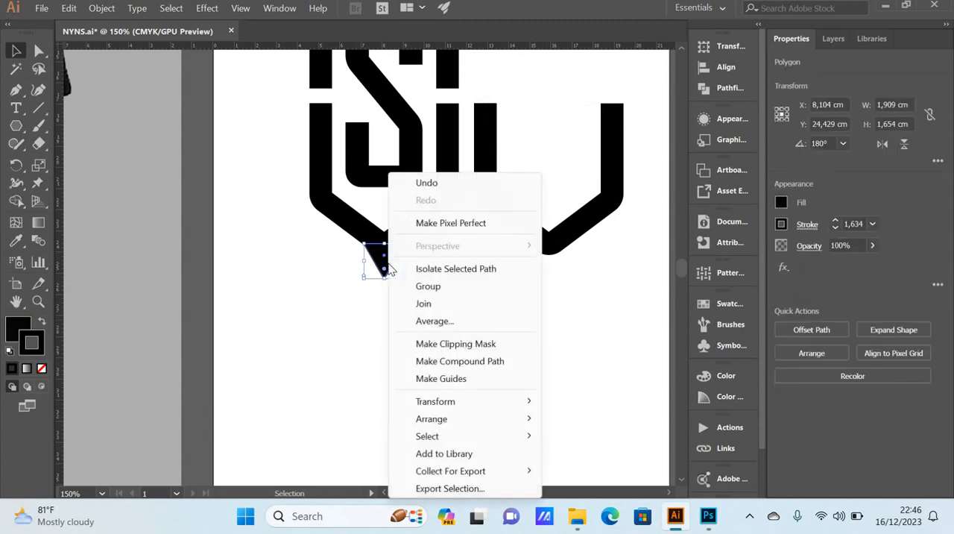
{"action": "mouse_move", "coordinate": [485, 420]}
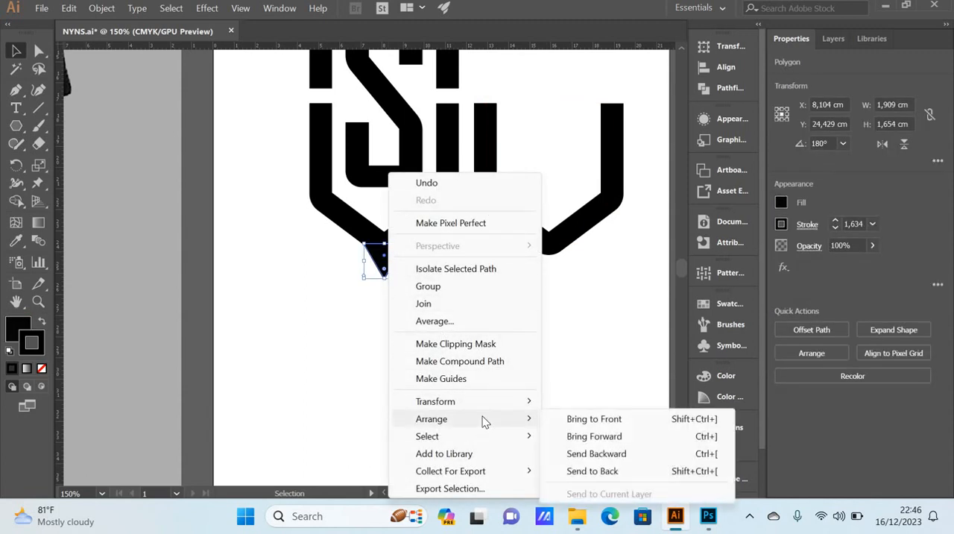
{"action": "left_click", "coordinate": [604, 471]}
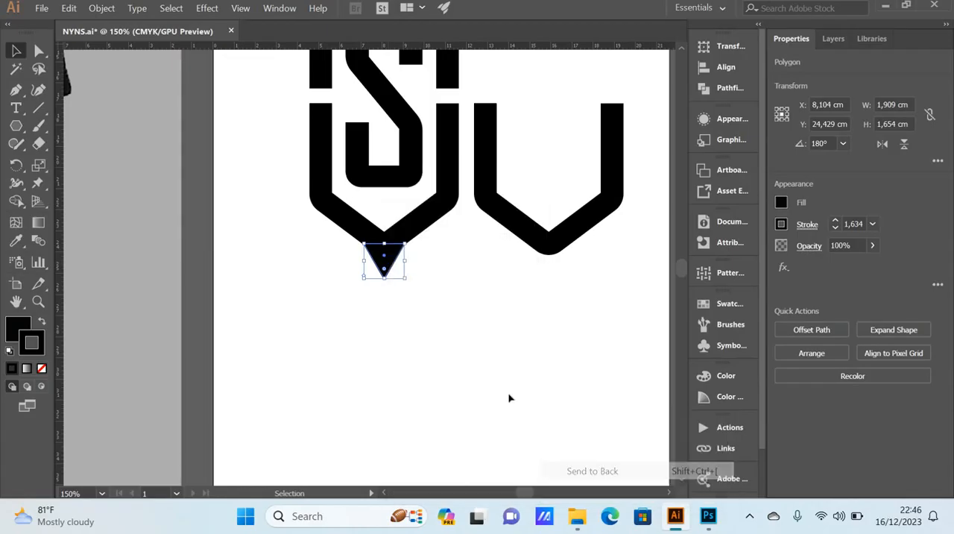
{"action": "left_click", "coordinate": [469, 367]}
Step: Try to cut the emblem's original lower half out of the triangle with the Minus Front pathfinder operation
{"action": "left_click", "coordinate": [391, 267]}
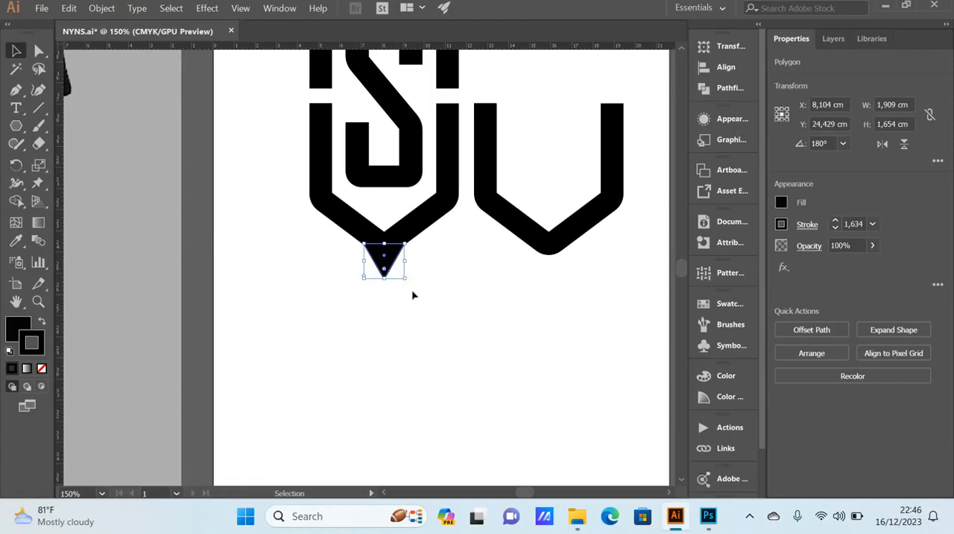
{"action": "left_click", "coordinate": [414, 226]}
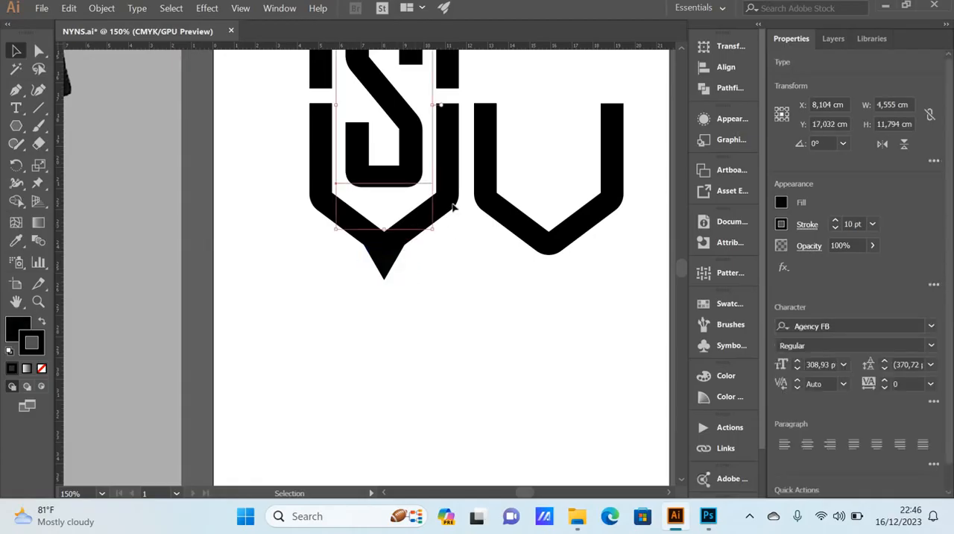
{"action": "left_click", "coordinate": [454, 208]}
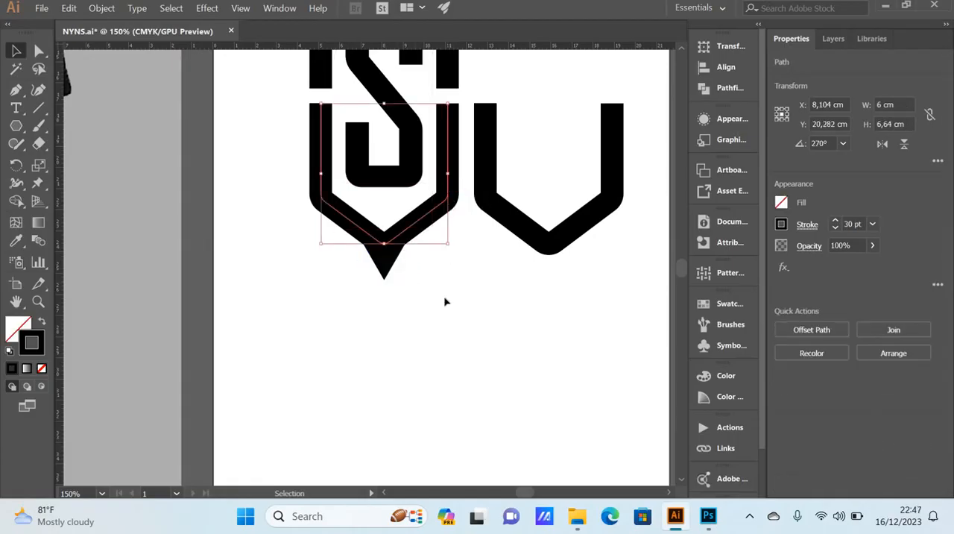
{"action": "left_click_drag", "start_coordinate": [443, 326], "coordinate": [334, 227]}
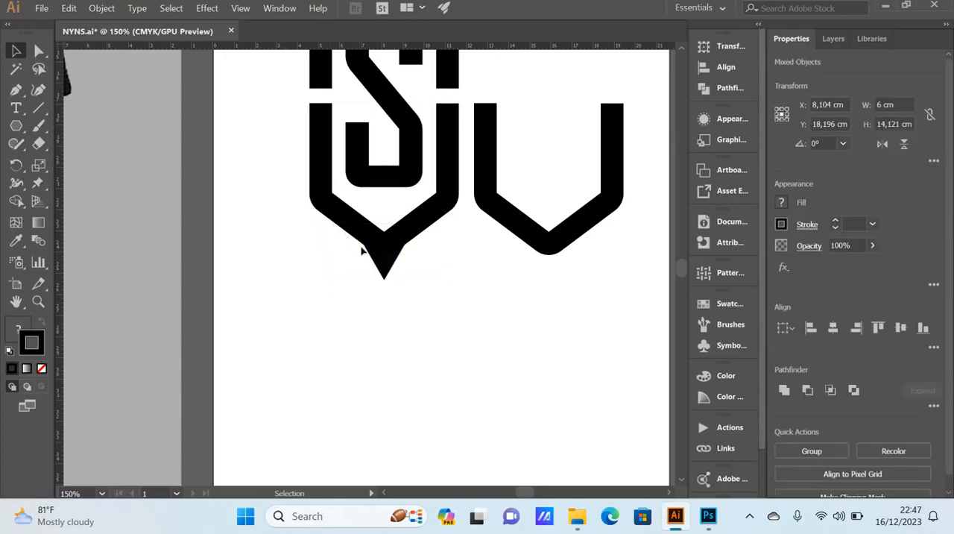
{"action": "left_click", "coordinate": [361, 251]}
{"action": "left_click", "coordinate": [373, 227]}
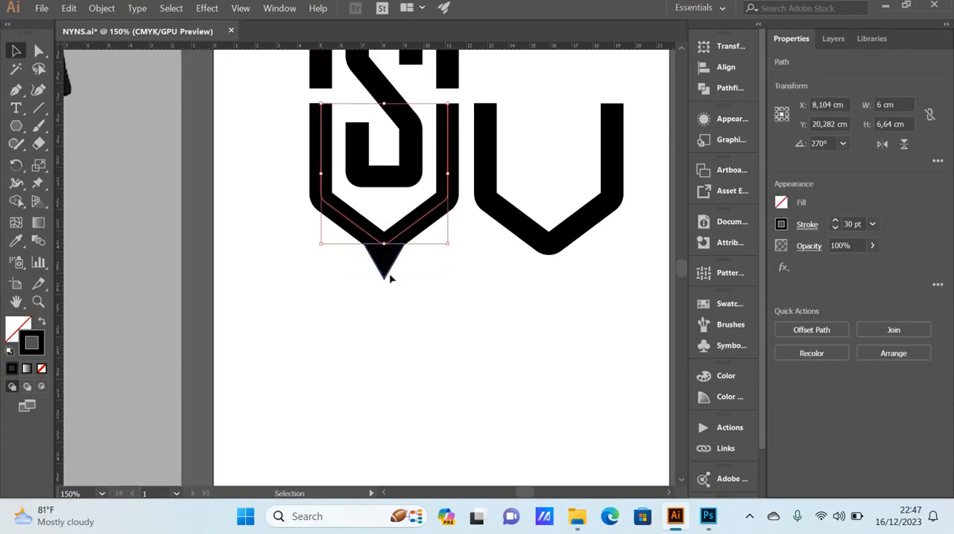
{"action": "left_click", "coordinate": [381, 266], "text": "shift"}
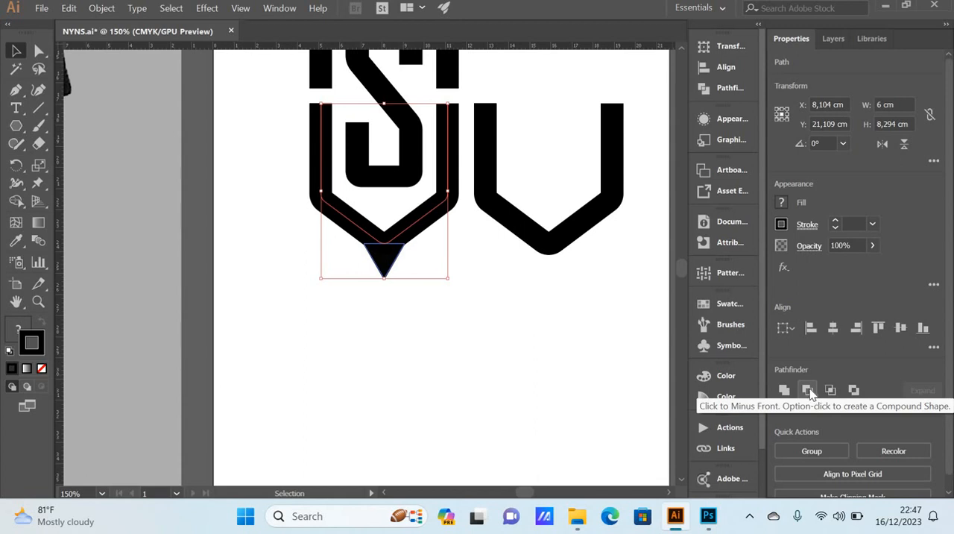
{"action": "left_click", "coordinate": [807, 390]}
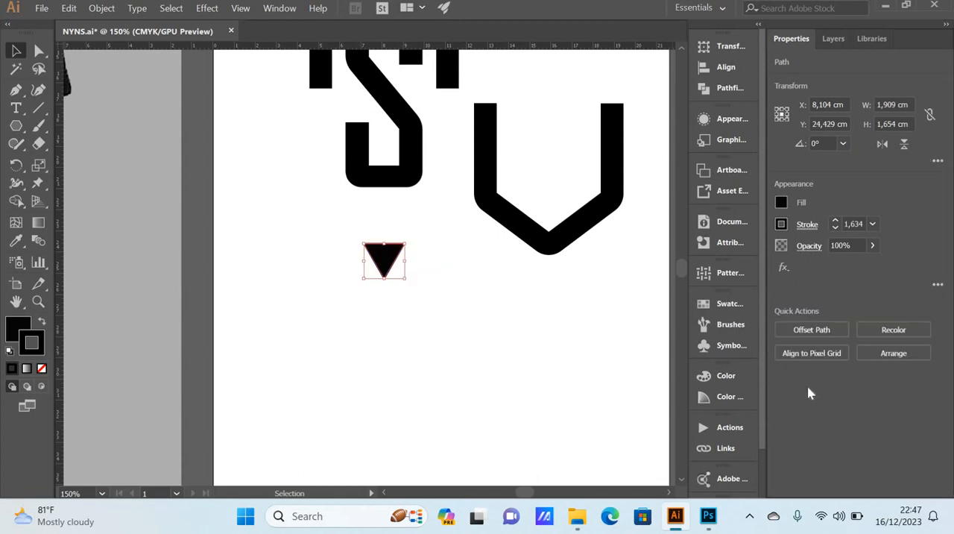
{"action": "left_click", "coordinate": [472, 300]}
Step: Place a copy of the spare lower half back beneath the upper half, overlapping the triangle, at about X 8 and Y 20,4 cm
{"action": "scroll", "coordinate": [473, 300], "scroll_direction": "up", "scroll_amount": 3}
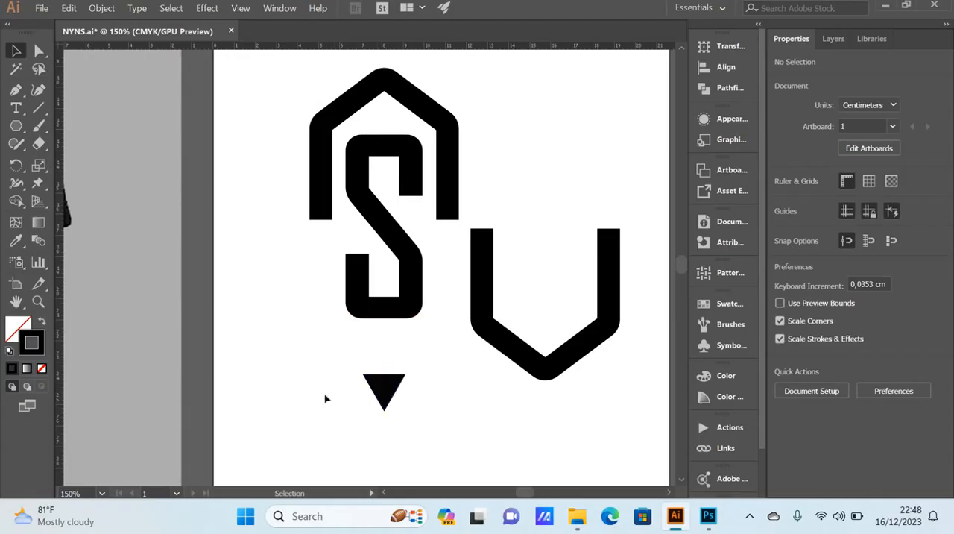
{"action": "left_click_drag", "start_coordinate": [323, 396], "coordinate": [564, 340]}
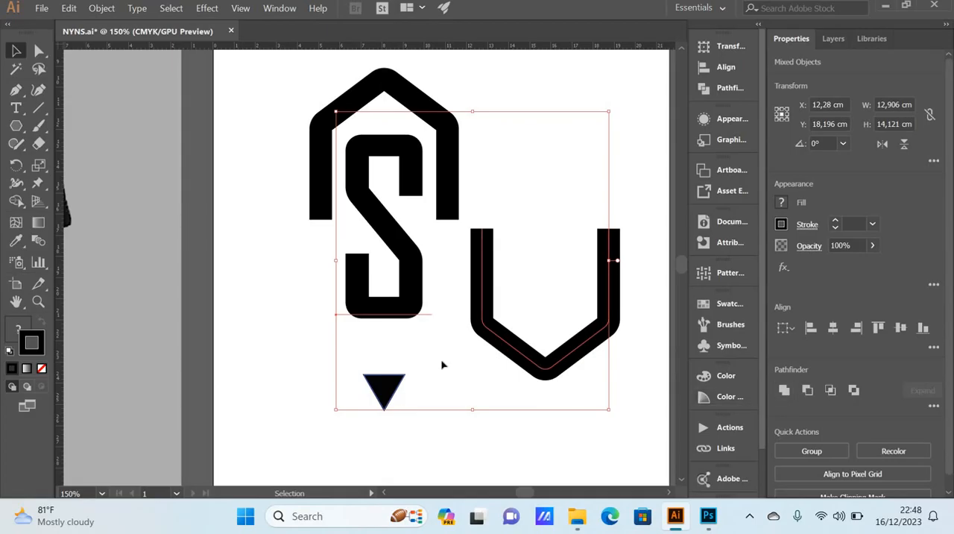
{"action": "left_click", "coordinate": [297, 340]}
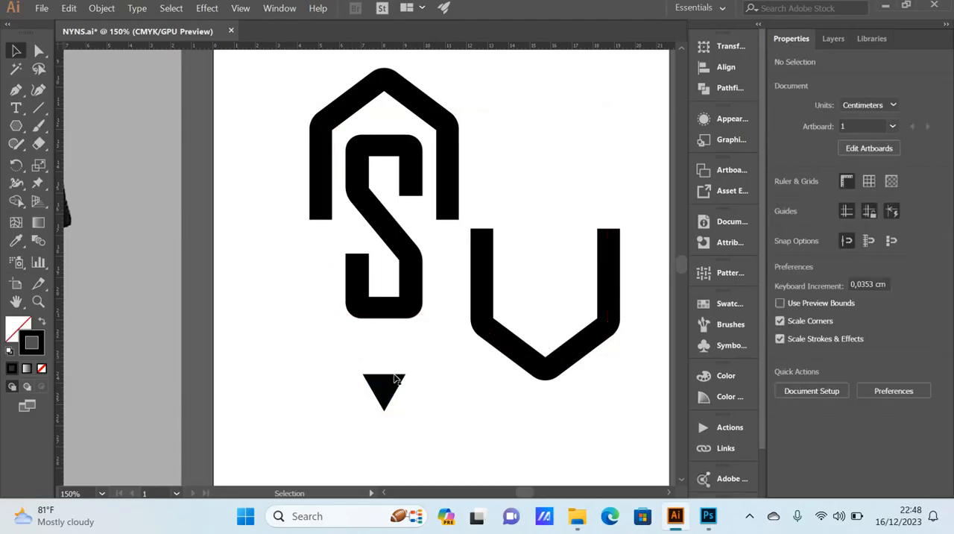
{"action": "left_click", "coordinate": [484, 304]}
{"action": "left_click_drag", "start_coordinate": [484, 303], "coordinate": [481, 334]}
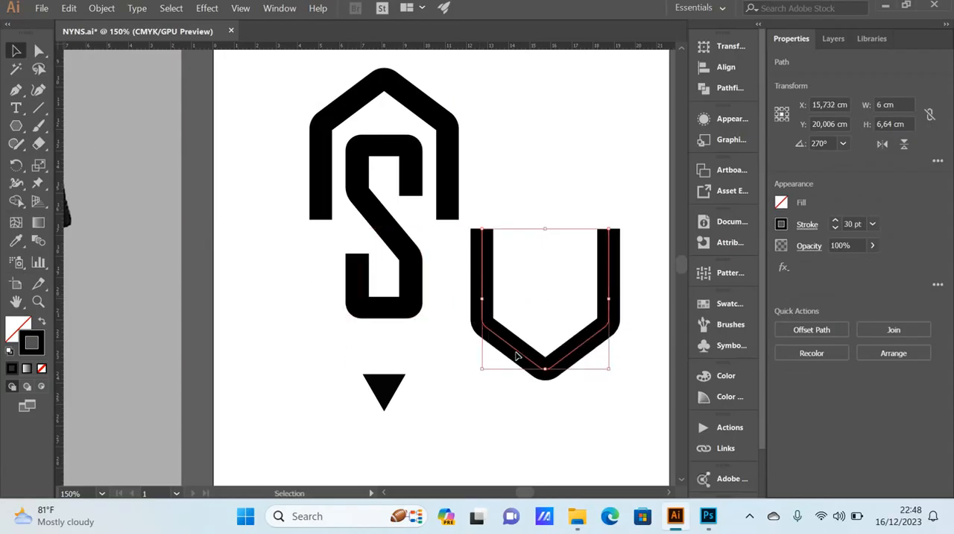
{"action": "left_click", "coordinate": [453, 370]}
{"action": "left_click", "coordinate": [523, 361]}
{"action": "left_click_drag", "start_coordinate": [481, 373], "coordinate": [359, 367]}
{"action": "left_click", "coordinate": [469, 334]}
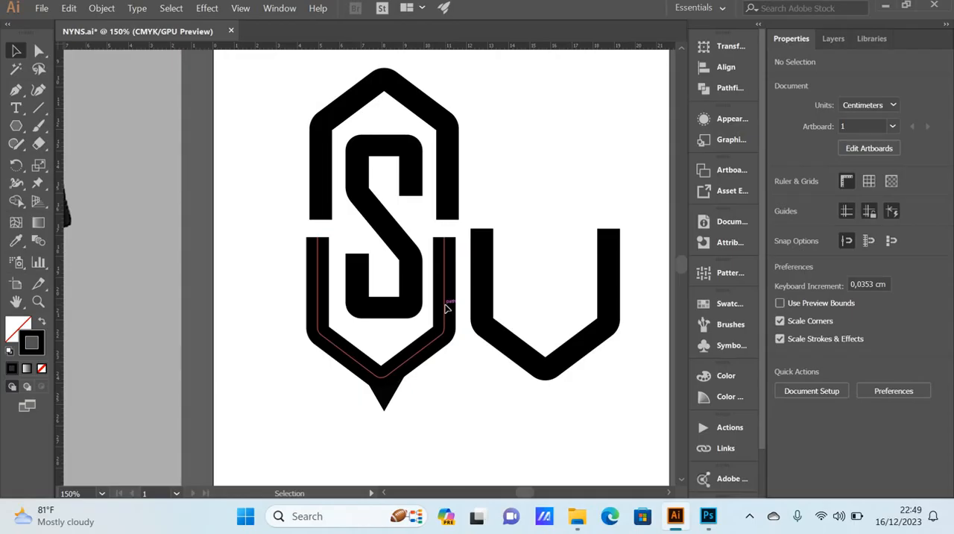
Step: Align the newly placed lower half and the emblem's upper half to their horizontal centers
{"action": "left_click", "coordinate": [445, 307]}
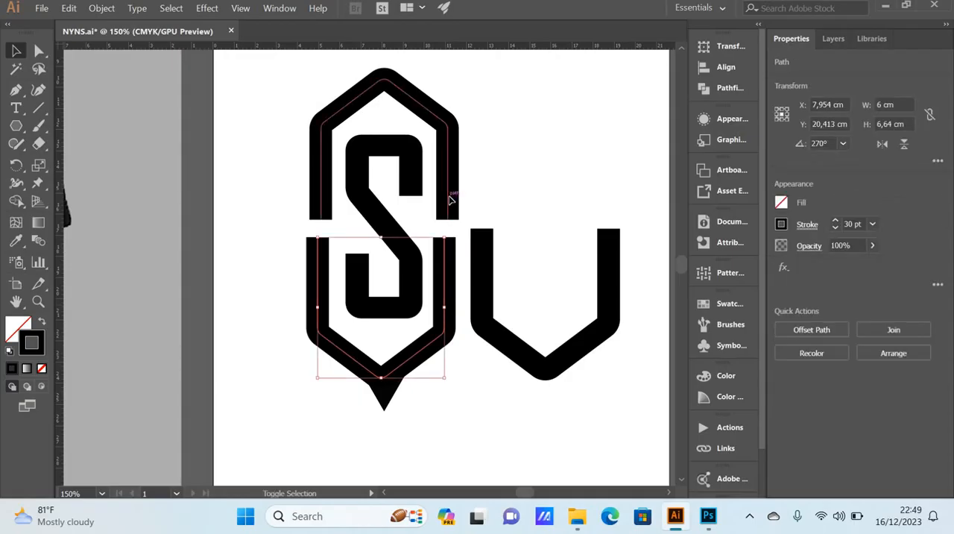
{"action": "left_click", "coordinate": [449, 200], "text": "shift"}
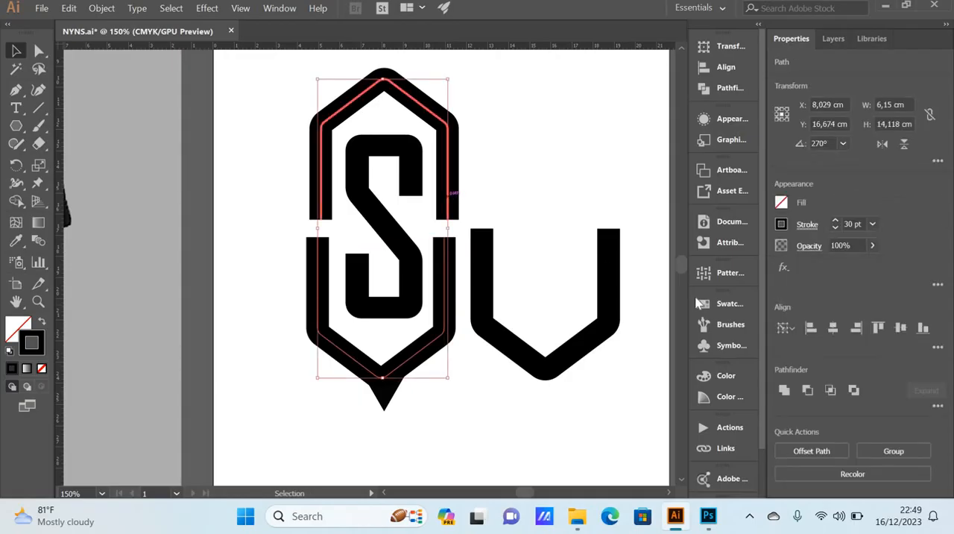
{"action": "left_click", "coordinate": [833, 327]}
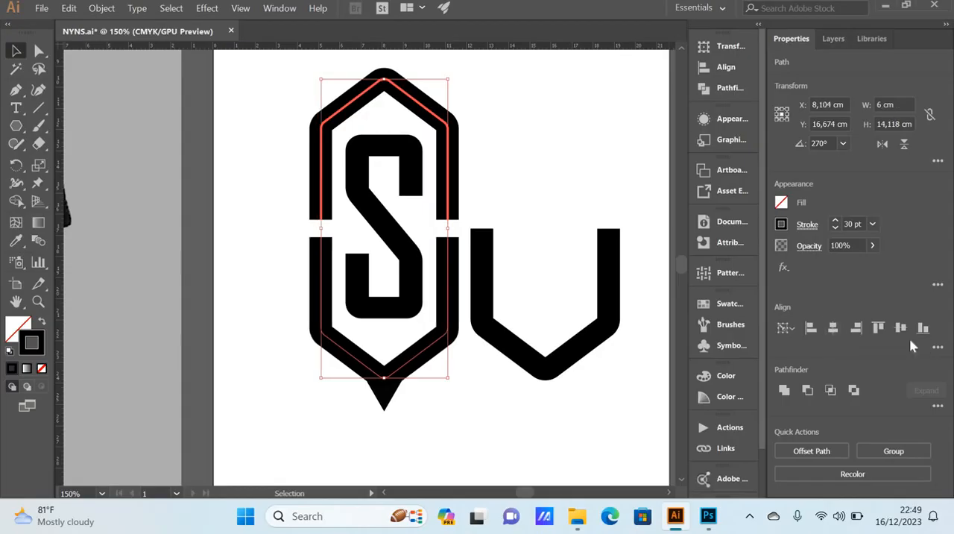
Step: Check the emblem's two halves and the triangle tip against the T-shirt reference photo
{"action": "left_click", "coordinate": [500, 312]}
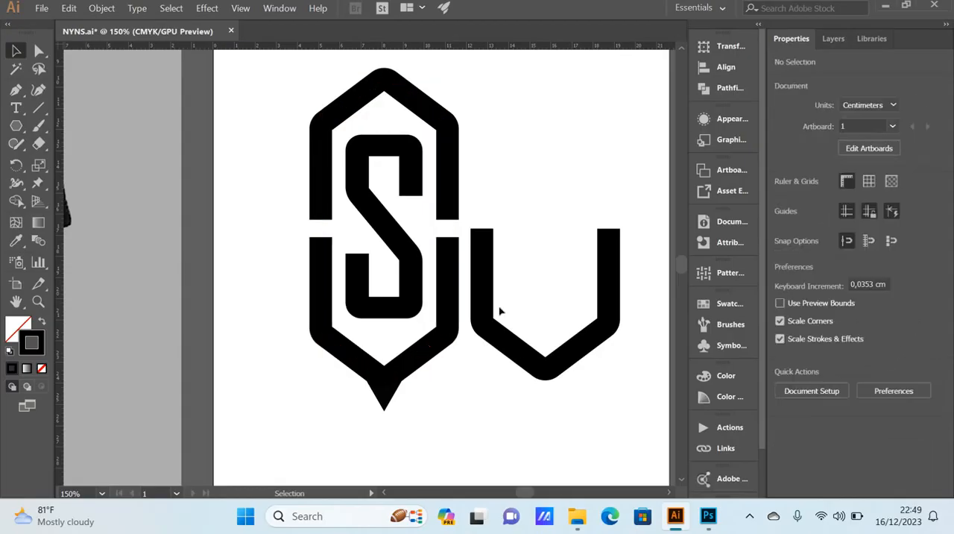
{"action": "left_click", "coordinate": [450, 276]}
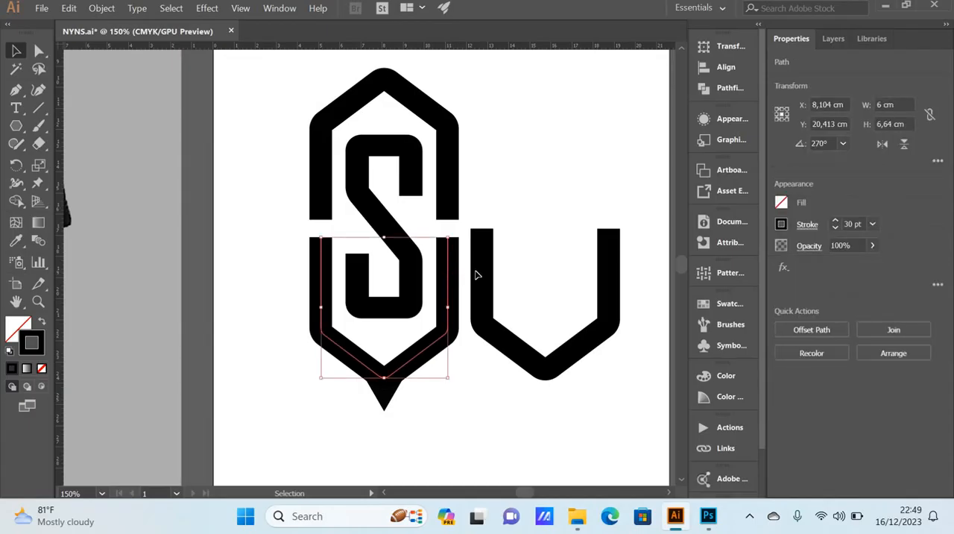
{"action": "left_click", "coordinate": [482, 411]}
{"action": "scroll", "coordinate": [482, 411], "scroll_direction": "down", "scroll_amount": 1}
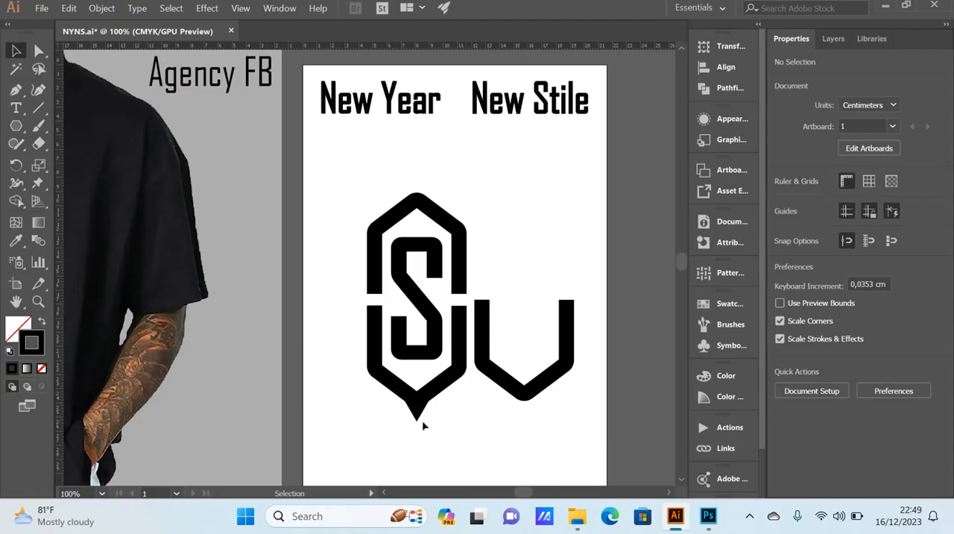
{"action": "scroll", "coordinate": [422, 425], "scroll_direction": "down", "scroll_amount": 1}
{"action": "scroll", "coordinate": [418, 417], "scroll_direction": "down", "scroll_amount": 1}
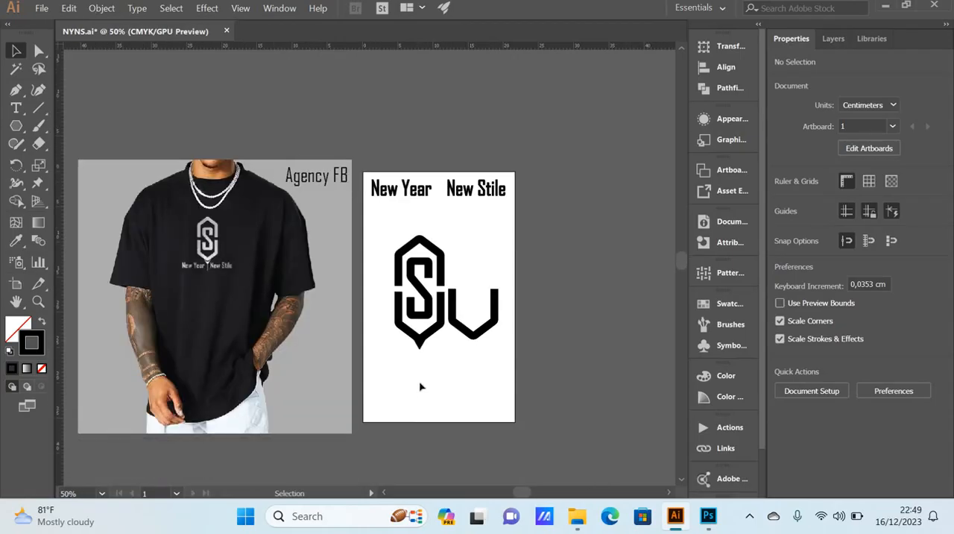
{"action": "scroll", "coordinate": [420, 378], "scroll_direction": "up", "scroll_amount": 1}
{"action": "scroll", "coordinate": [406, 351], "scroll_direction": "up", "scroll_amount": 1}
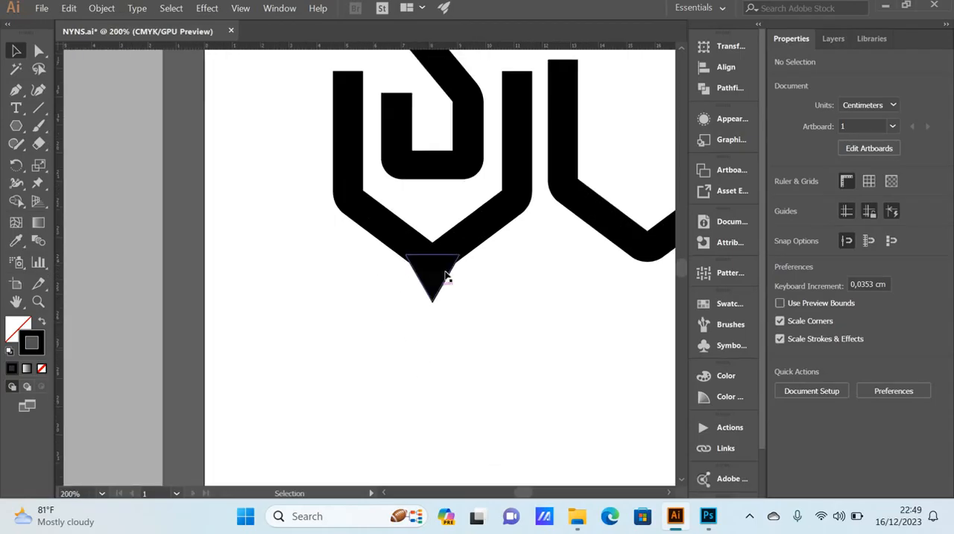
{"action": "left_click", "coordinate": [441, 277]}
{"action": "left_click", "coordinate": [411, 282]}
{"action": "left_click_drag", "start_coordinate": [490, 344], "coordinate": [385, 237]}
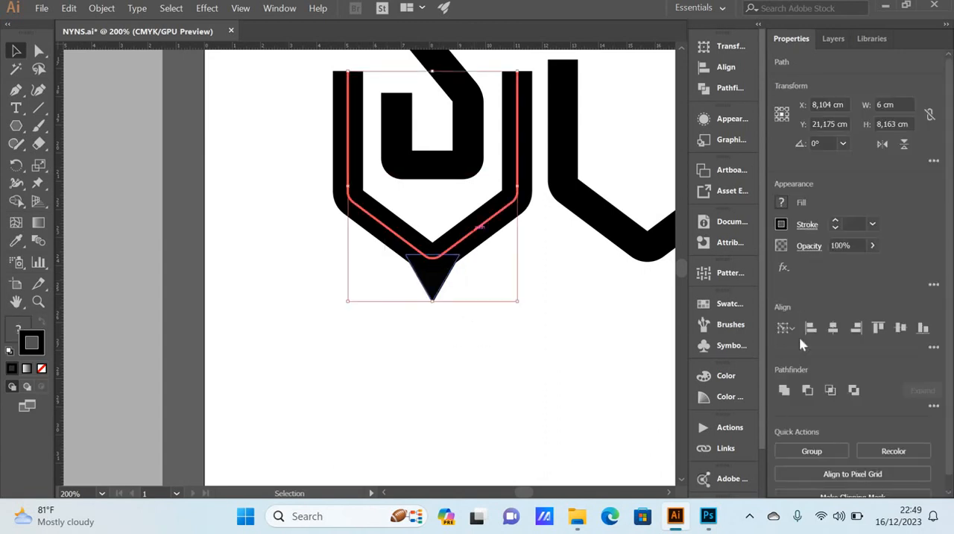
{"action": "left_click", "coordinate": [541, 352]}
Step: Expand the fill and stroke of the emblem's lower half into an outlined shape
{"action": "scroll", "coordinate": [528, 331], "scroll_direction": "down", "scroll_amount": 1}
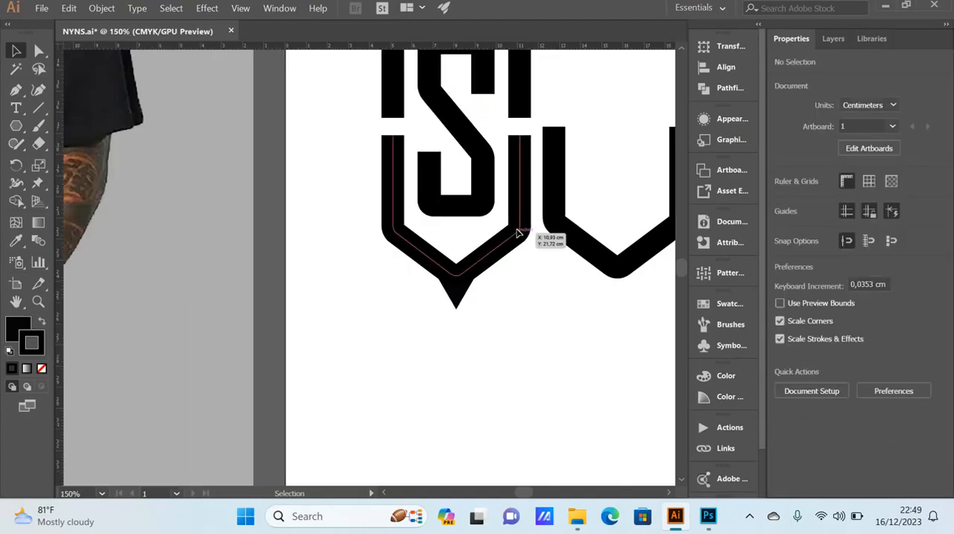
{"action": "left_click", "coordinate": [519, 237]}
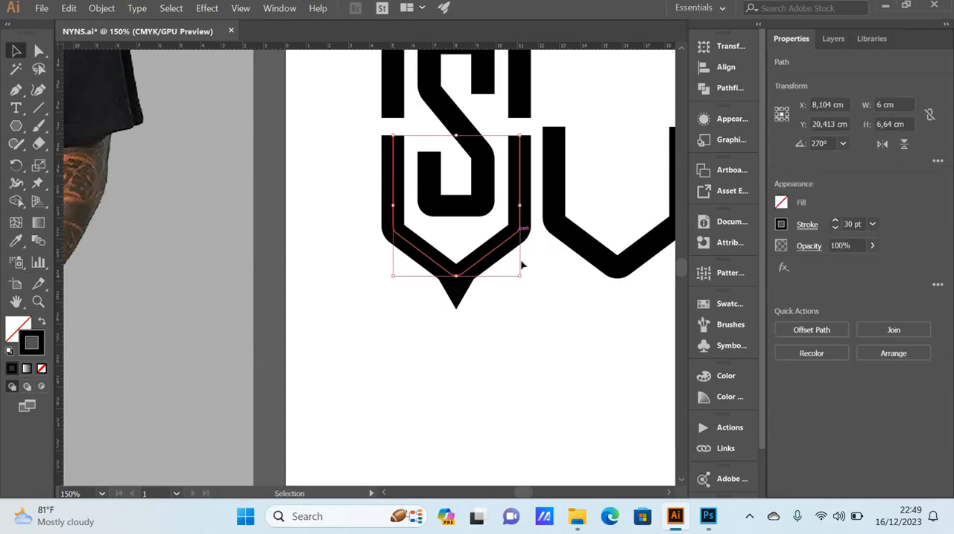
{"action": "left_click", "coordinate": [563, 228]}
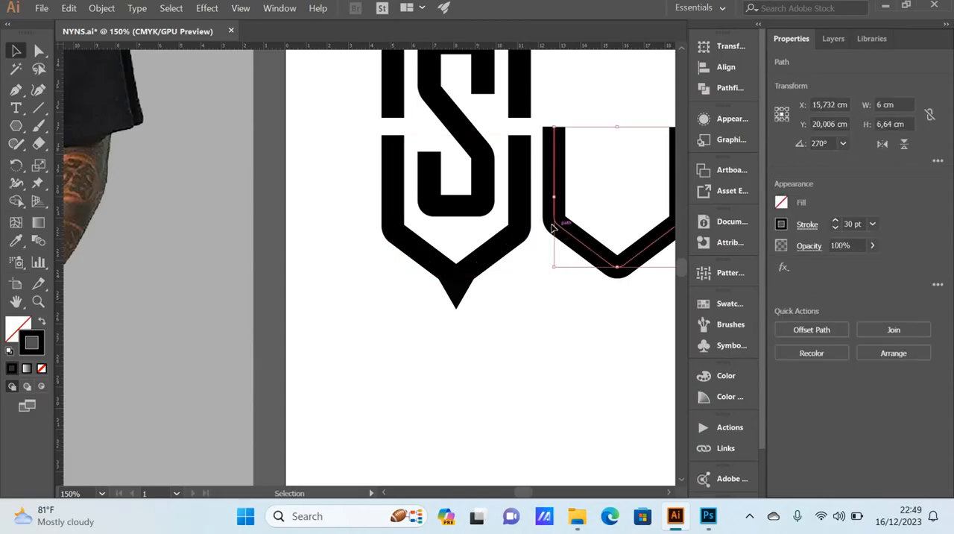
{"action": "left_click", "coordinate": [522, 226]}
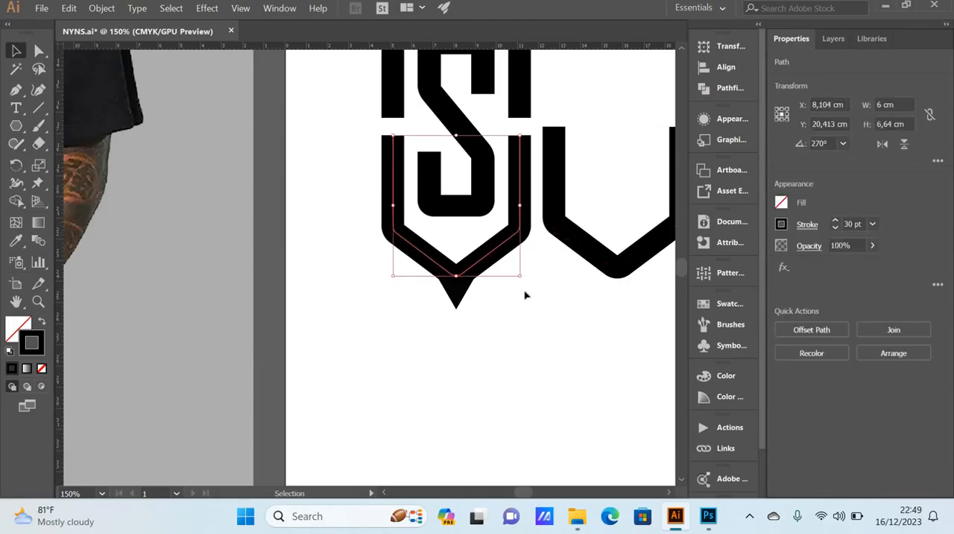
{"action": "left_click", "coordinate": [103, 9]}
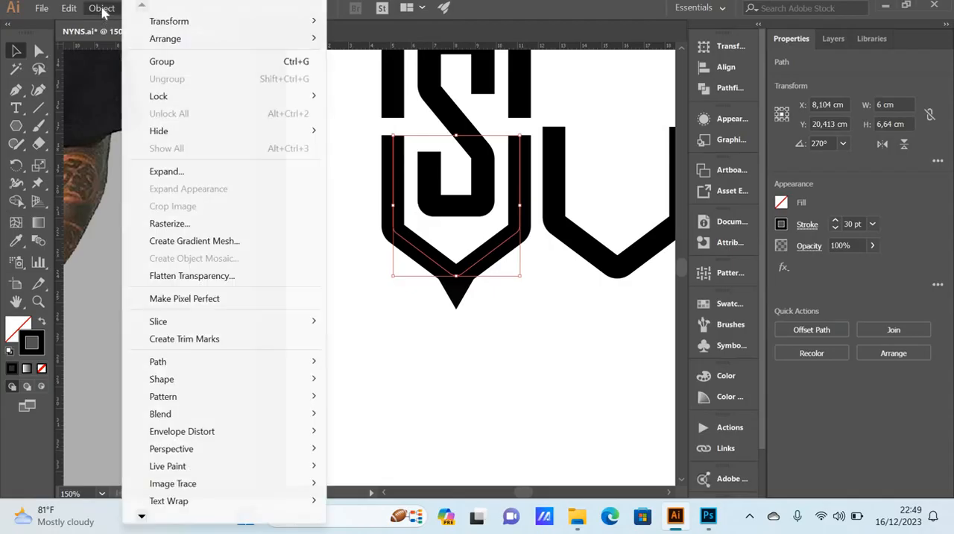
{"action": "left_click", "coordinate": [196, 172]}
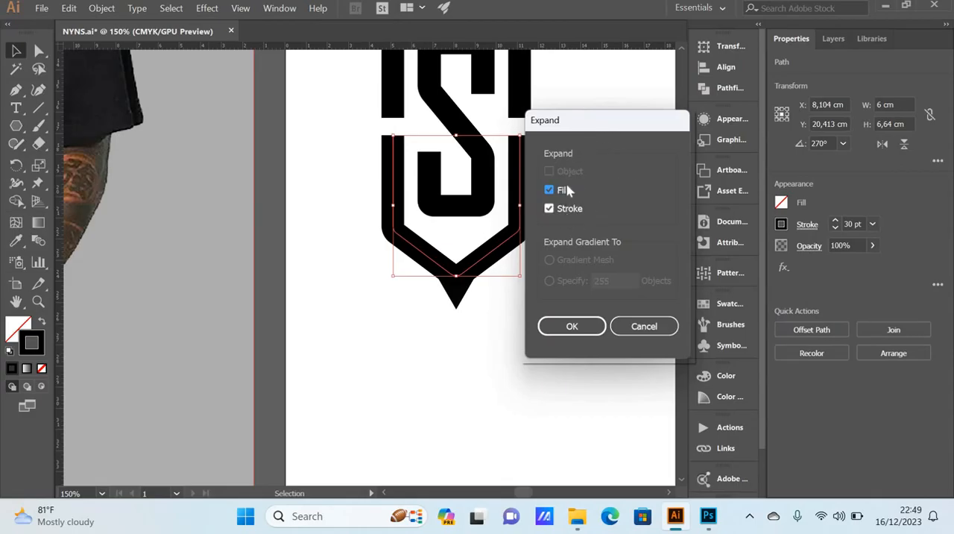
{"action": "left_click", "coordinate": [572, 328]}
{"action": "left_click", "coordinate": [528, 340]}
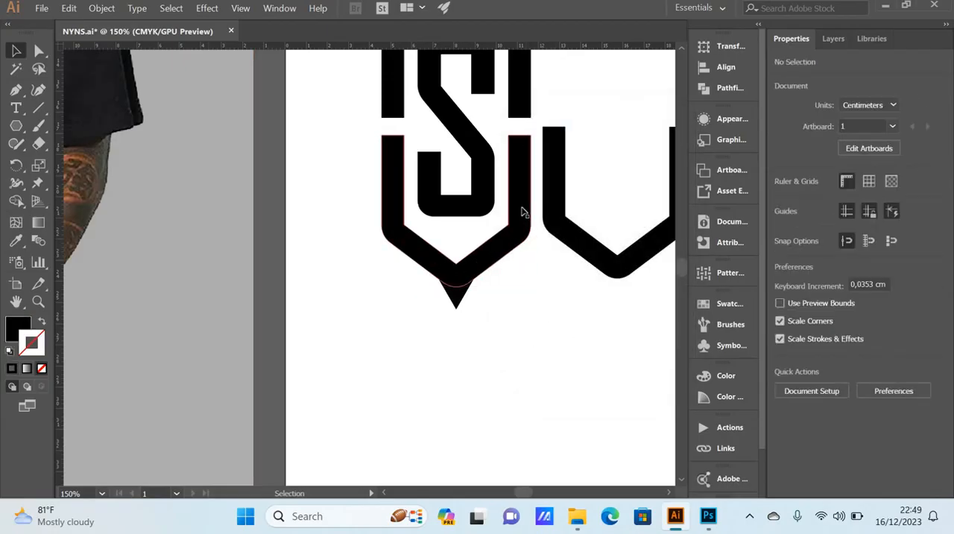
Step: Compare the expanded lower half's outline with the stroked path of the spare copy beside it
{"action": "left_click", "coordinate": [525, 213]}
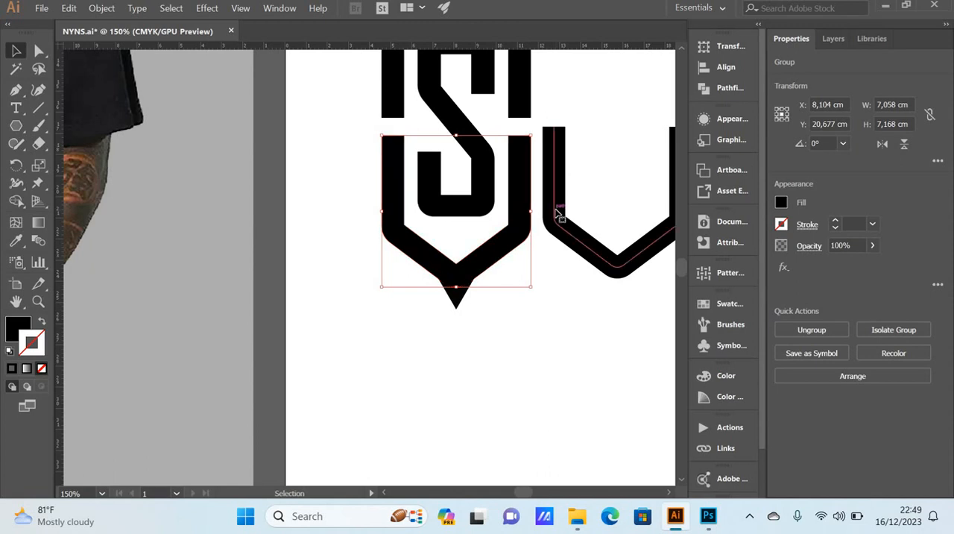
{"action": "left_click", "coordinate": [558, 214]}
{"action": "left_click", "coordinate": [528, 205]}
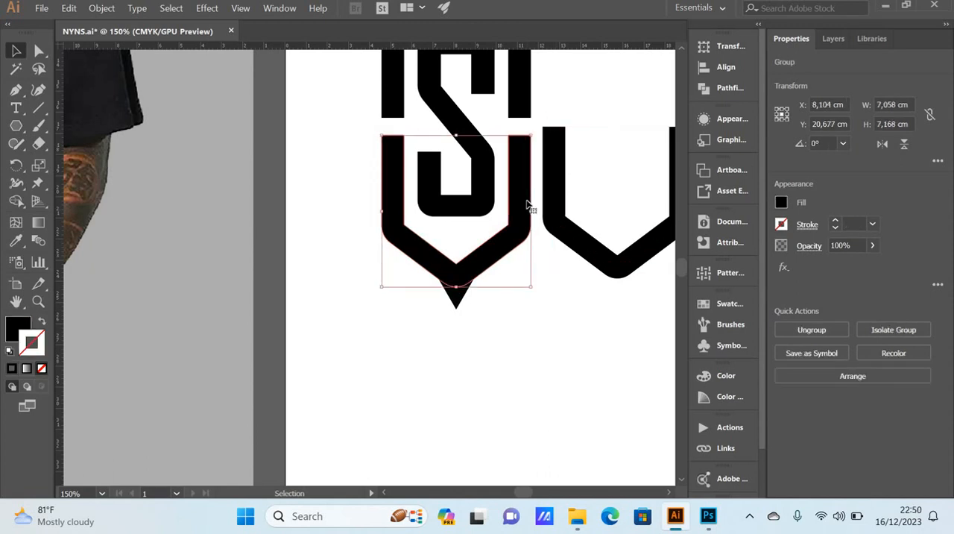
{"action": "left_click", "coordinate": [555, 195]}
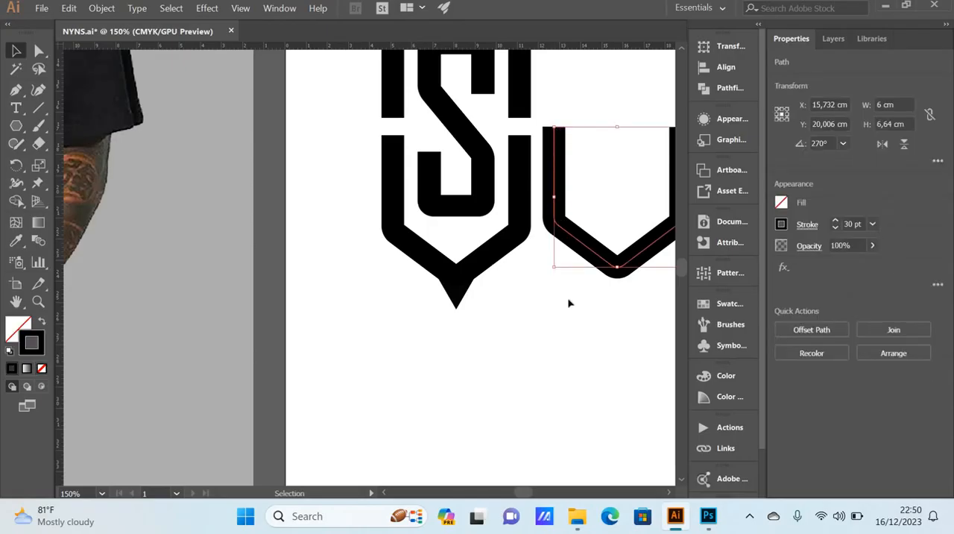
{"action": "left_click", "coordinate": [506, 368]}
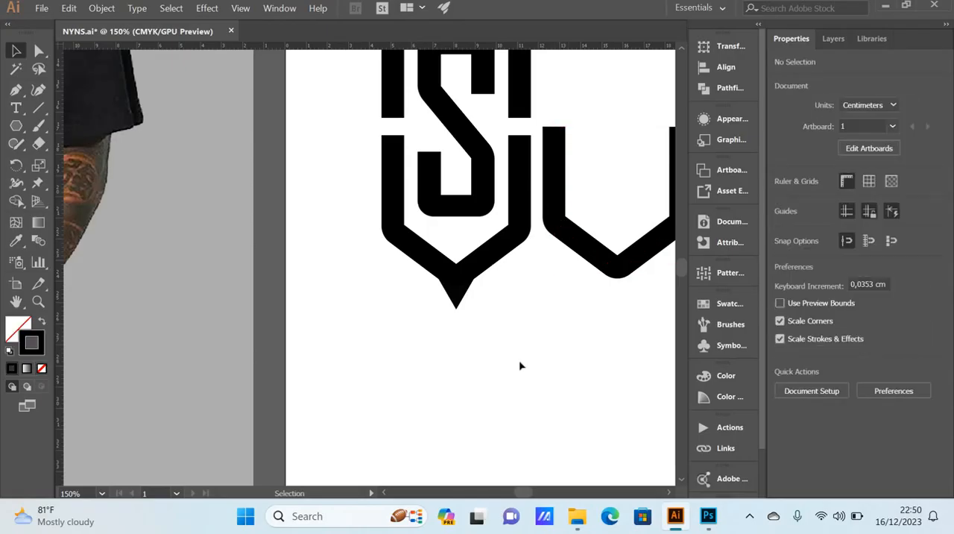
Step: Cut the expanded lower half out of the triangle at its tip with the Minus Front pathfinder operation
{"action": "left_click_drag", "start_coordinate": [519, 354], "coordinate": [402, 249]}
{"action": "left_click", "coordinate": [486, 298]}
{"action": "left_click", "coordinate": [498, 253]}
{"action": "left_click", "coordinate": [481, 294]}
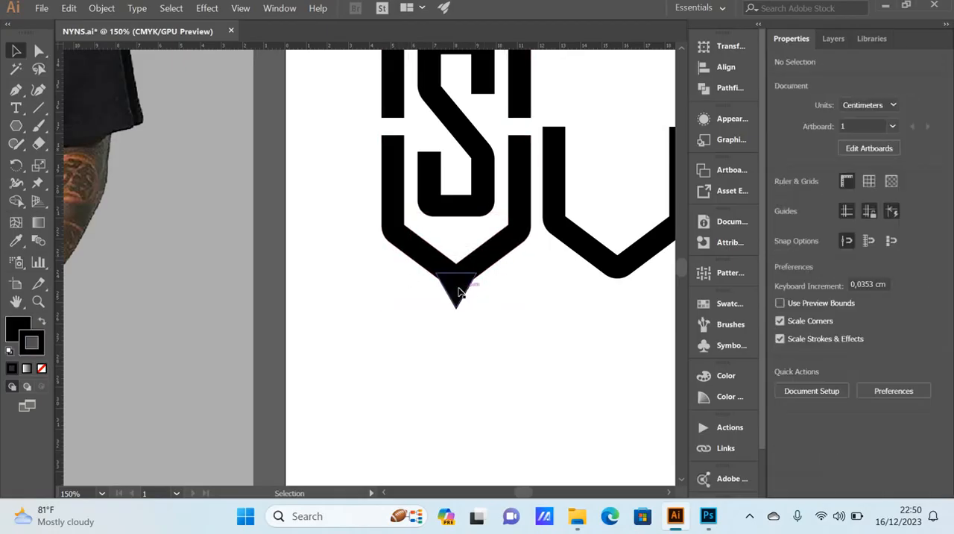
{"action": "left_click", "coordinate": [453, 287]}
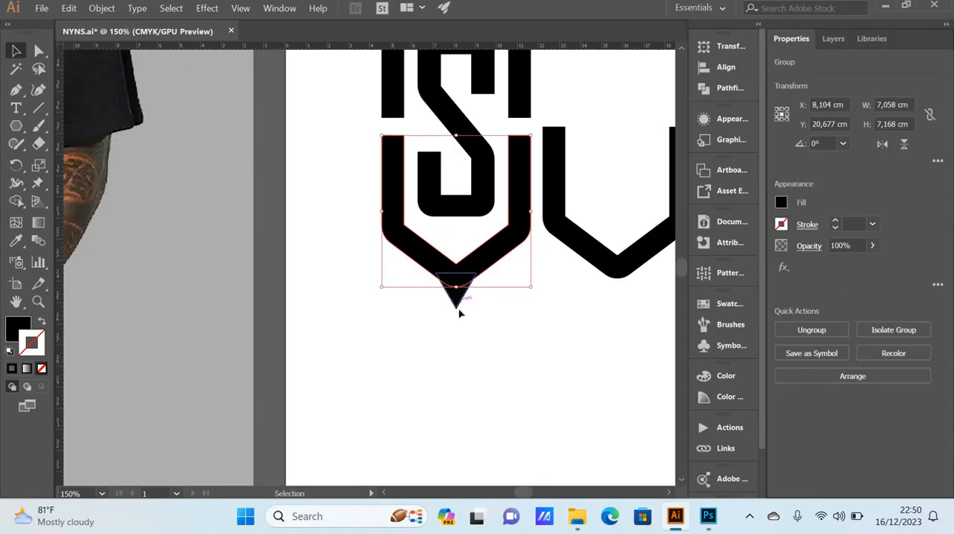
{"action": "left_click", "coordinate": [456, 302], "text": "shift"}
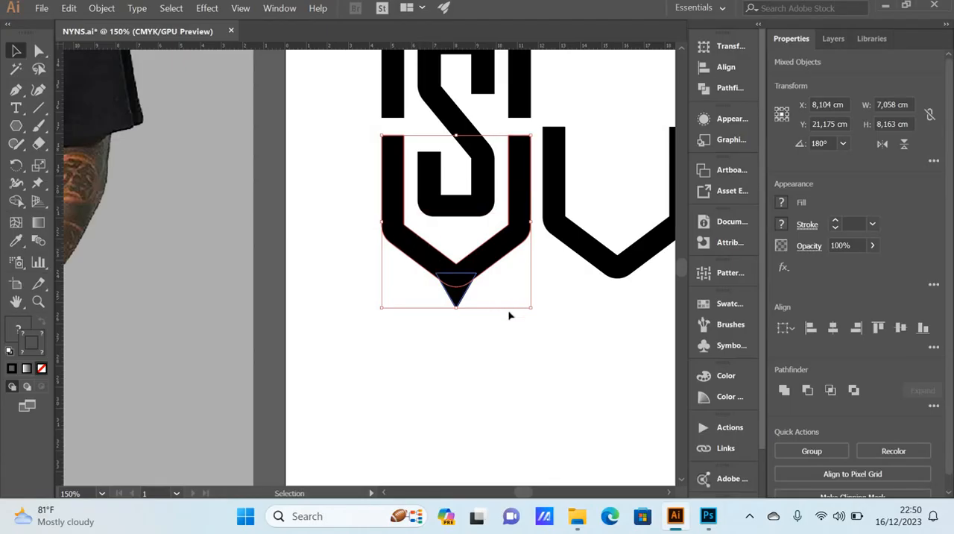
{"action": "left_click", "coordinate": [808, 394]}
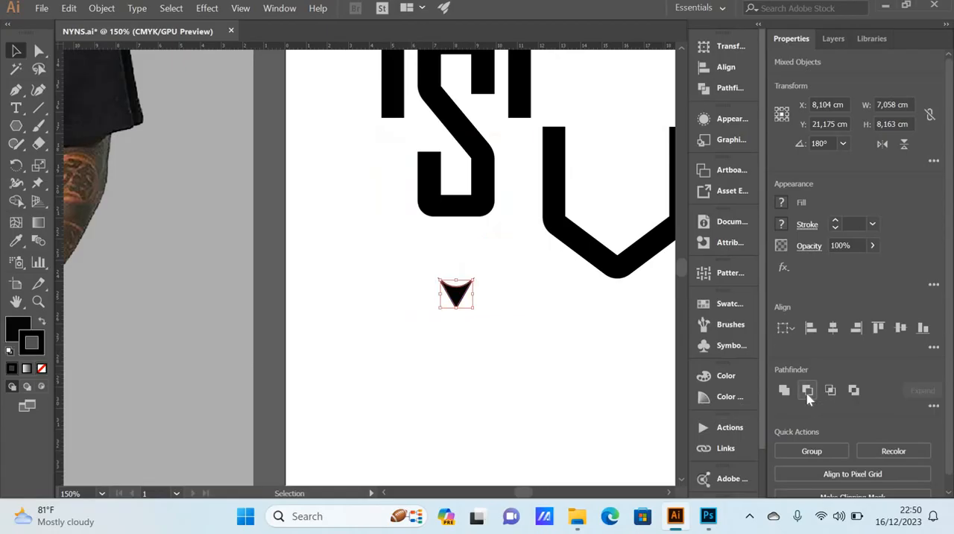
{"action": "left_click", "coordinate": [565, 339]}
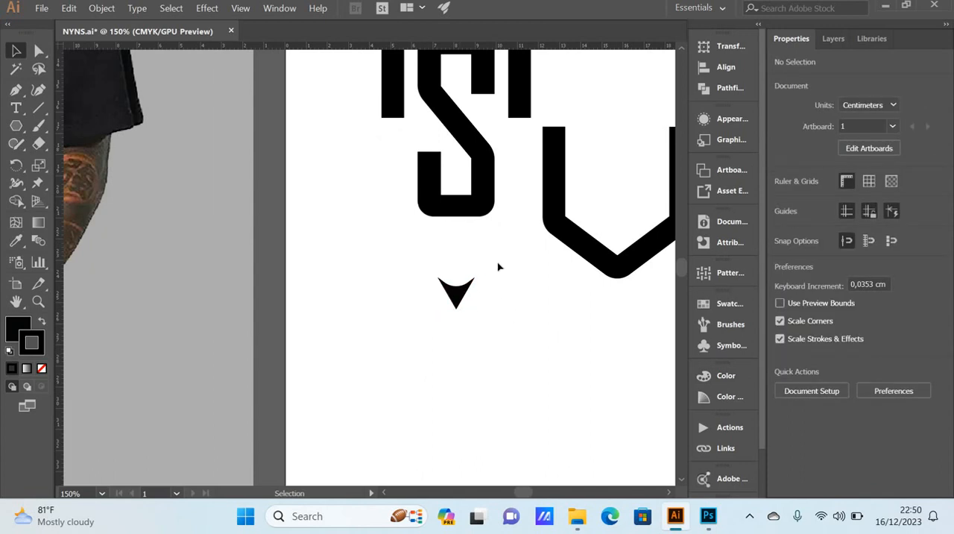
{"action": "left_click", "coordinate": [16, 90]}
{"action": "scroll", "coordinate": [436, 346], "scroll_direction": "up", "scroll_amount": 2}
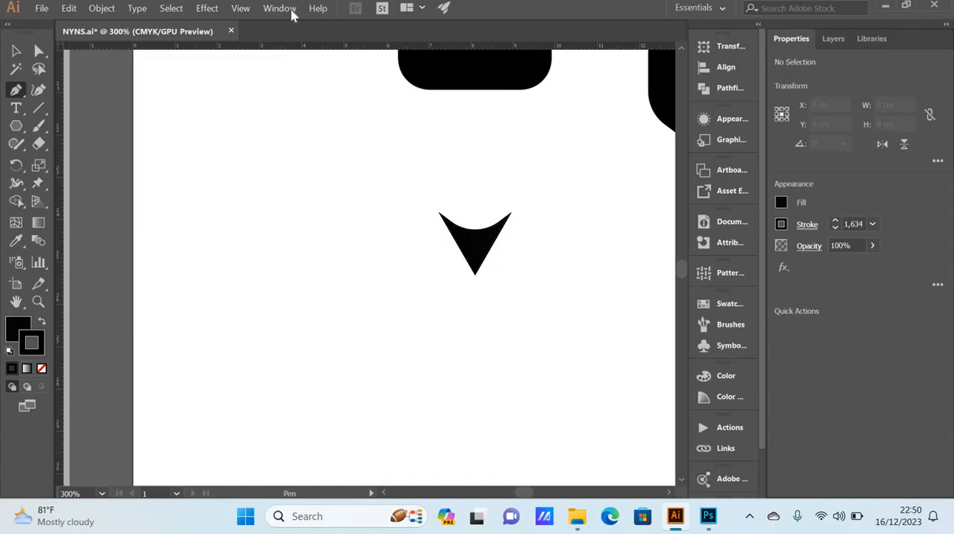
{"action": "left_click", "coordinate": [237, 9]}
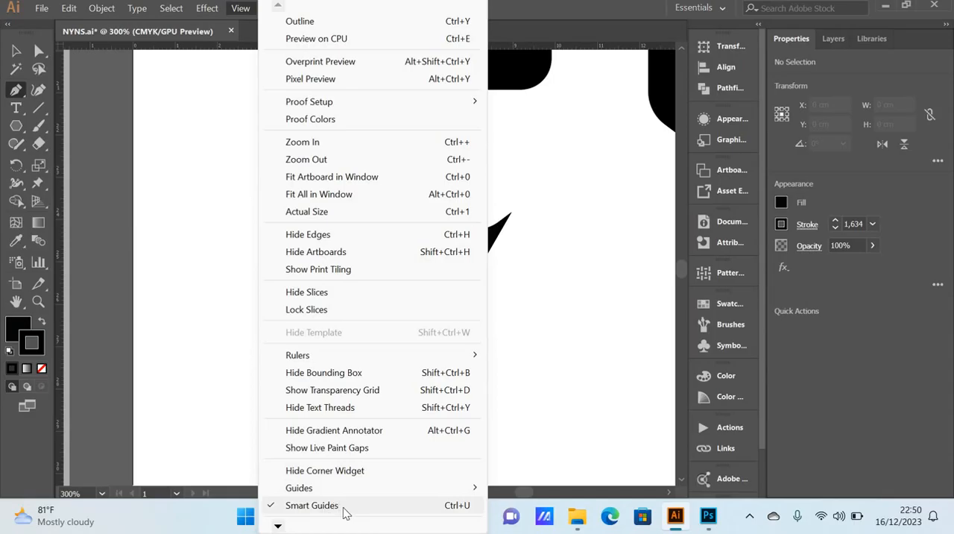
{"action": "left_click", "coordinate": [535, 322]}
{"action": "left_click", "coordinate": [535, 321]}
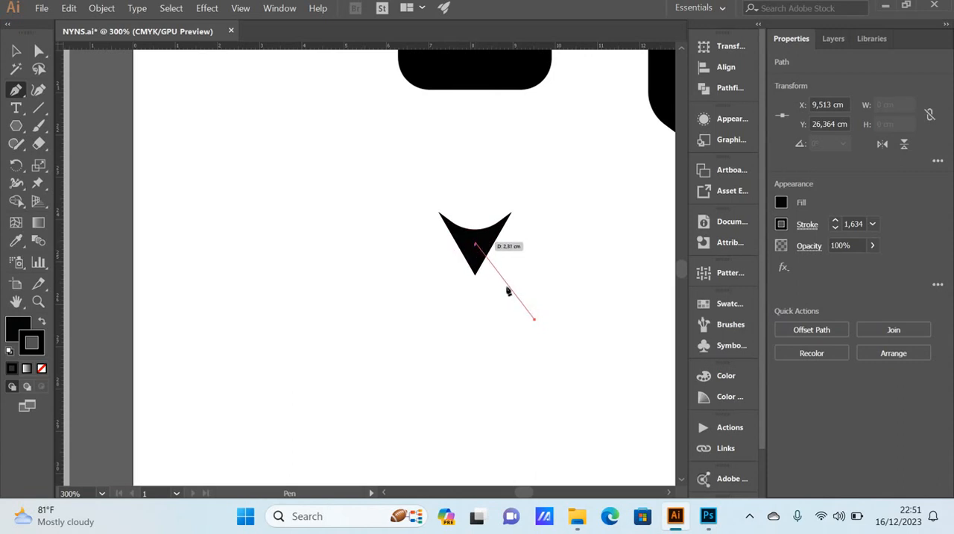
{"action": "left_click", "coordinate": [16, 50]}
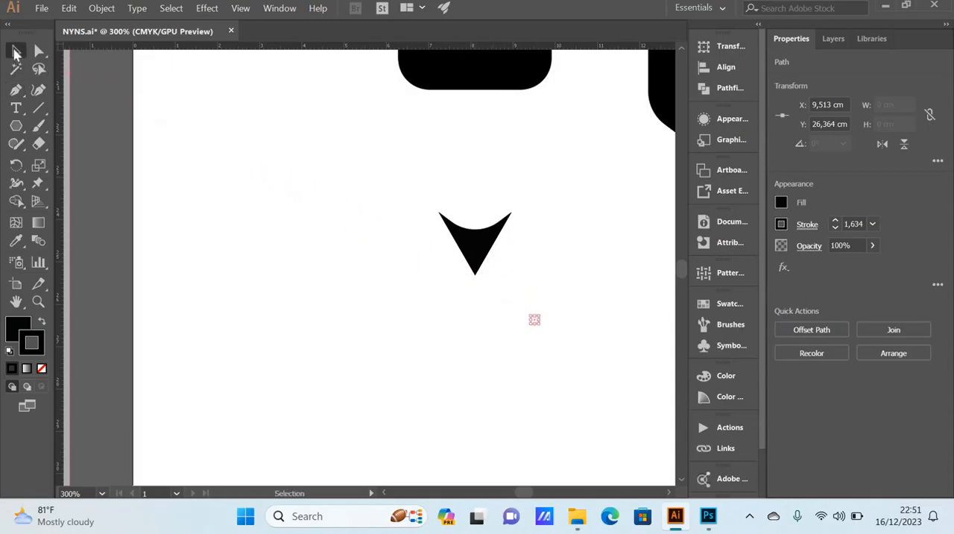
{"action": "left_click", "coordinate": [245, 156]}
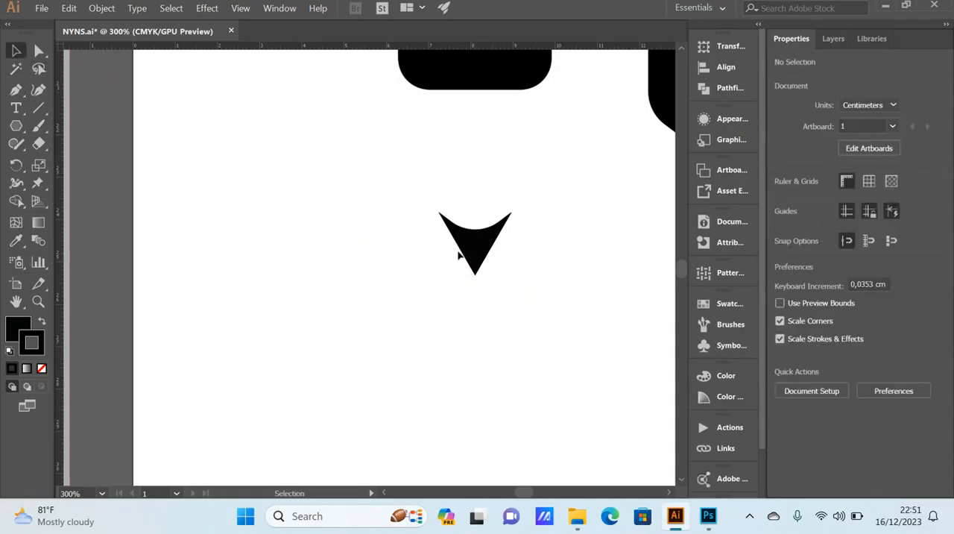
Step: Draw a vertical straight line about 3,4 cm long with the Pen tool from the cut triangle's center downward
{"action": "left_click", "coordinate": [16, 89]}
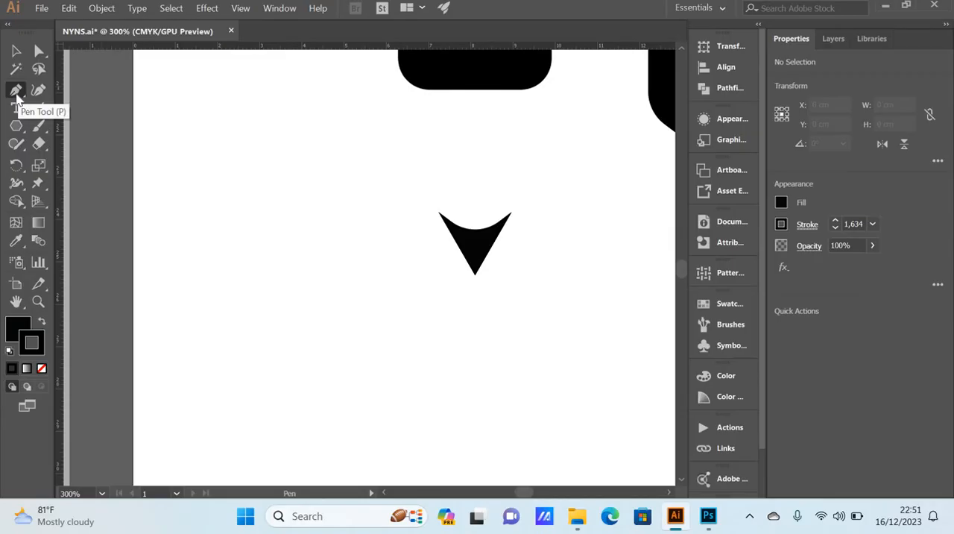
{"action": "left_click", "coordinate": [475, 245]}
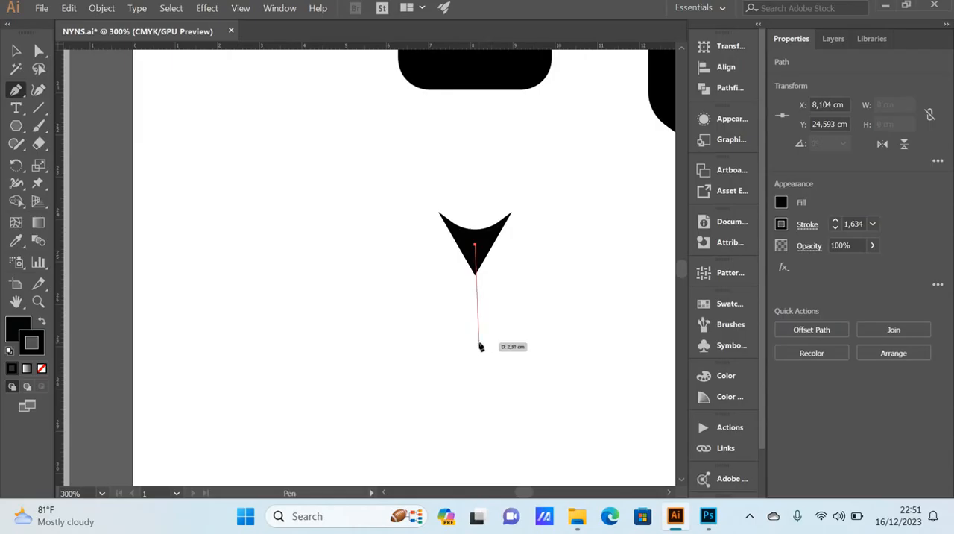
{"action": "key", "text": "shift"}
{"action": "key", "text": "shift"}
{"action": "key", "text": "shift"}
{"action": "key", "text": "shift"}
{"action": "key", "text": "shift"}
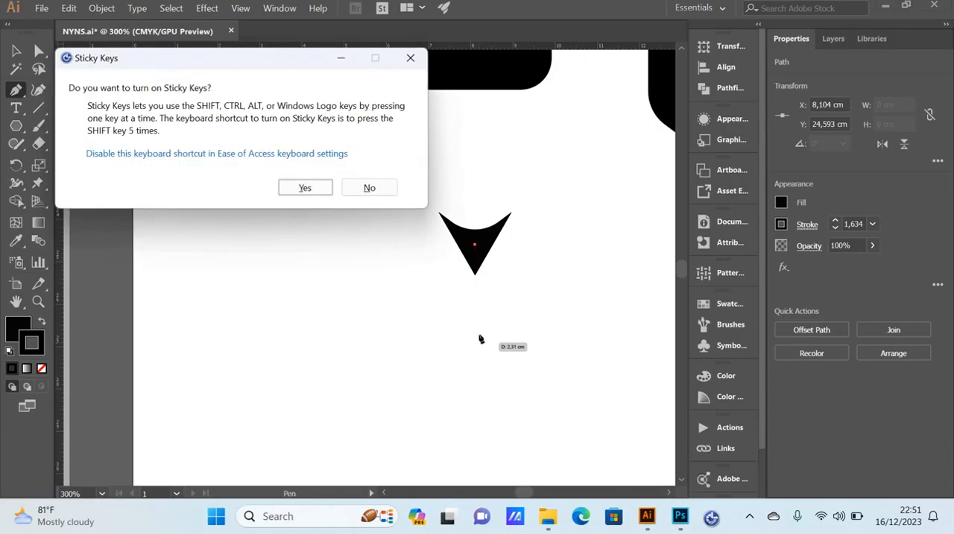
{"action": "key", "text": "Escape"}
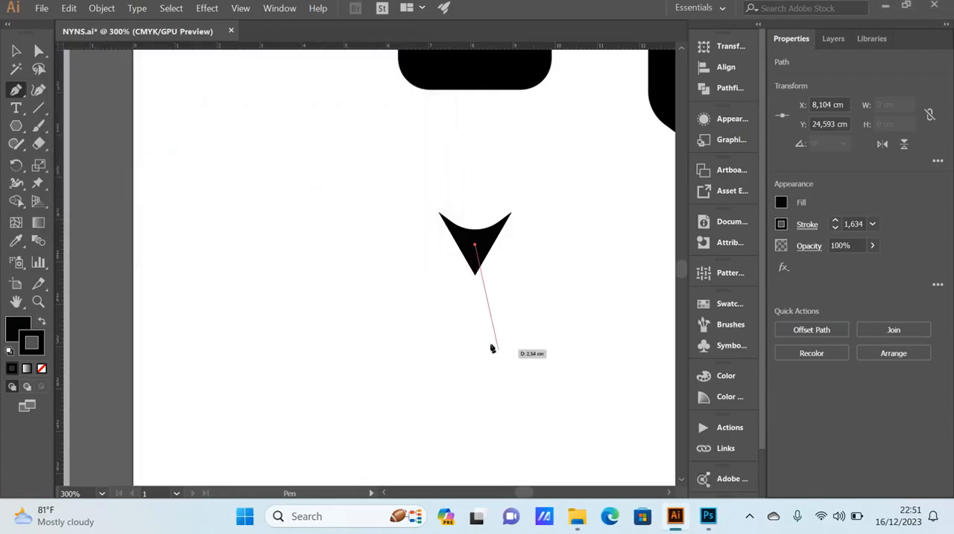
{"action": "left_click", "coordinate": [475, 389]}
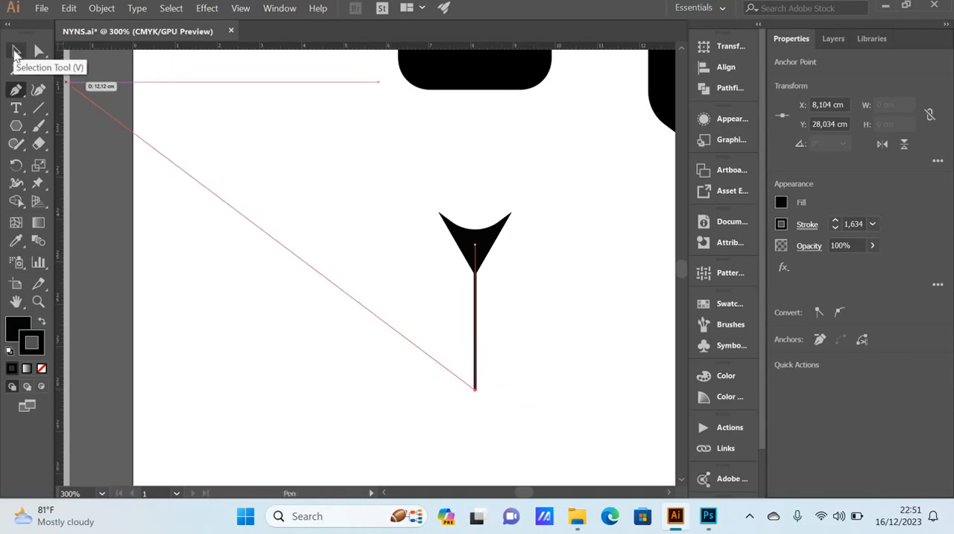
Step: Finish the vertical line and set its stroke weight to 10 pt
{"action": "left_click", "coordinate": [16, 52]}
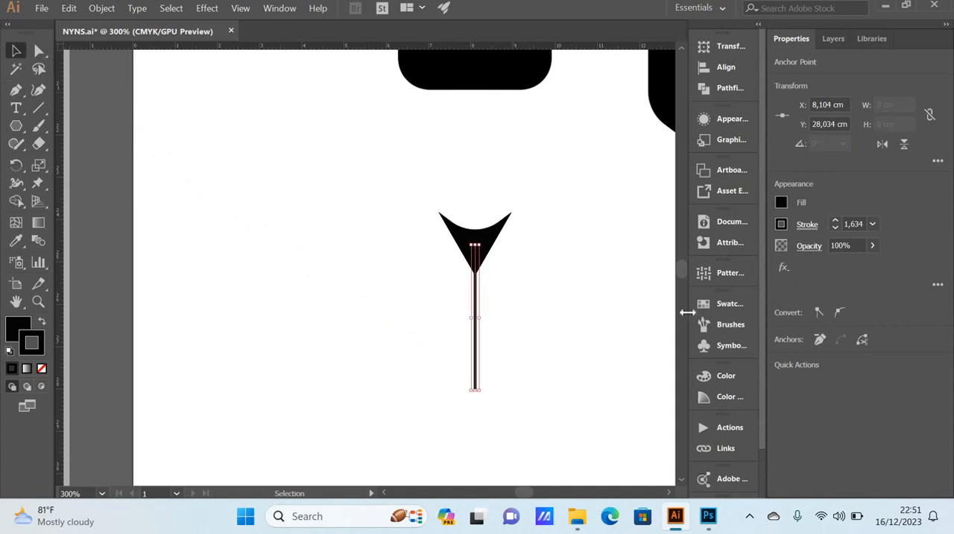
{"action": "left_click", "coordinate": [873, 224]}
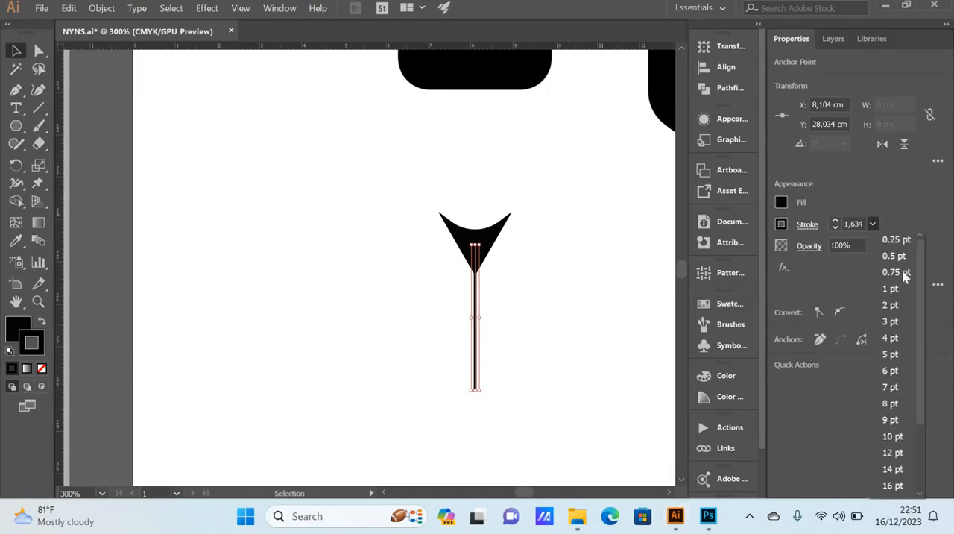
{"action": "left_click", "coordinate": [898, 436]}
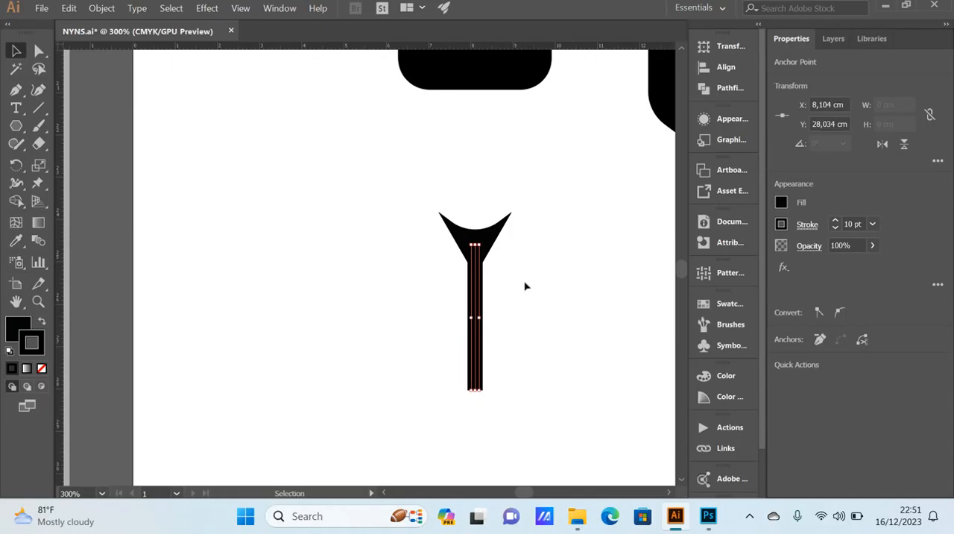
Step: Expand the fill and stroke of the cut triangle and vertical line, and unite them into a single shape with Pathfinder
{"action": "scroll", "coordinate": [524, 286], "scroll_direction": "down", "scroll_amount": 3}
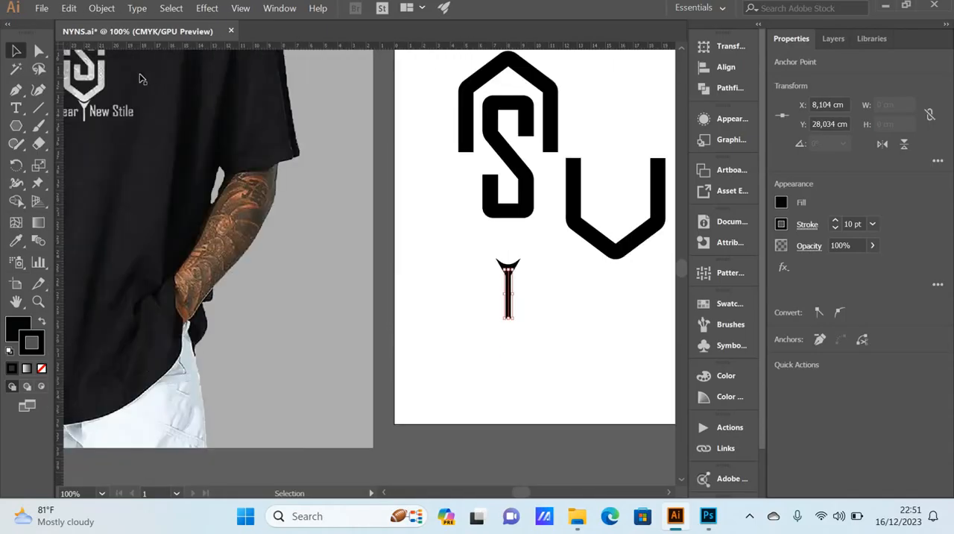
{"action": "left_click", "coordinate": [567, 321]}
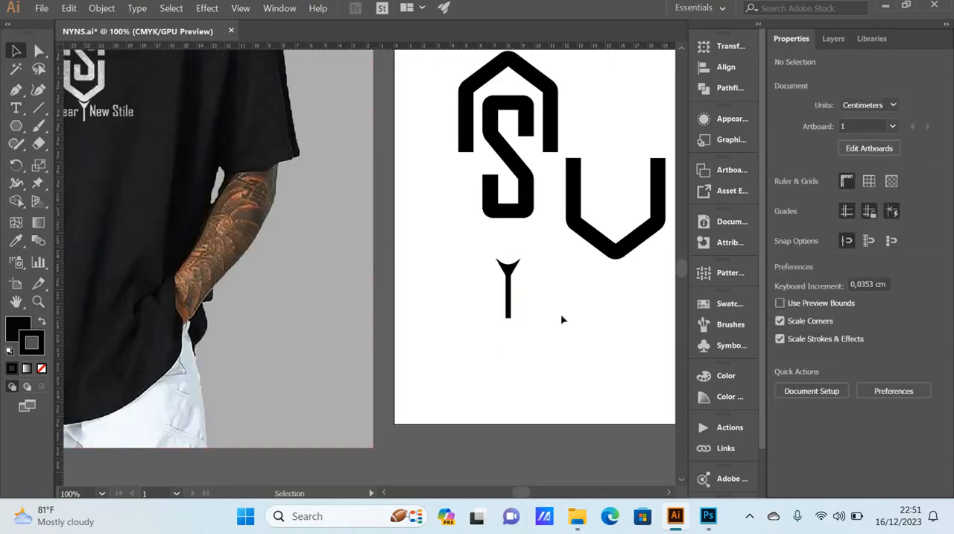
{"action": "scroll", "coordinate": [515, 315], "scroll_direction": "up", "scroll_amount": 2}
{"action": "scroll", "coordinate": [484, 314], "scroll_direction": "up", "scroll_amount": 2}
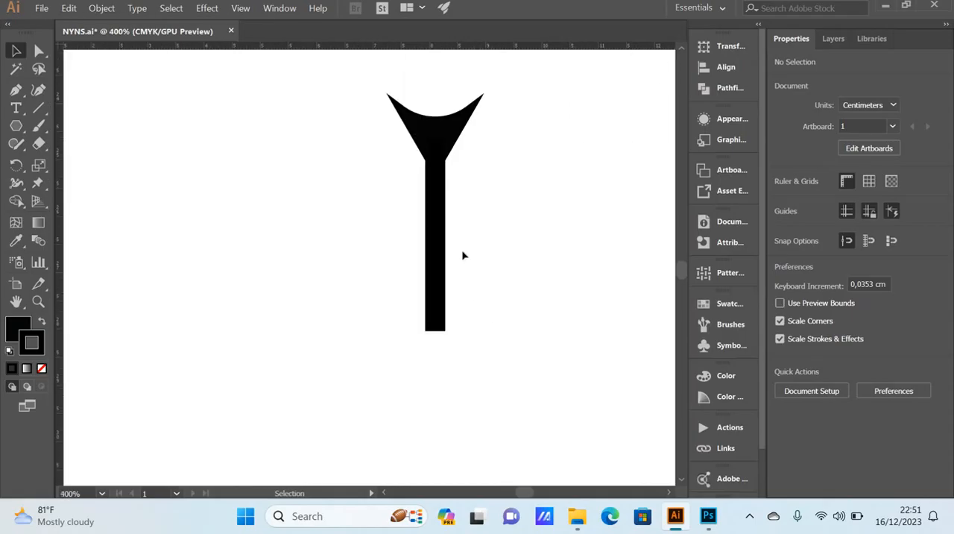
{"action": "left_click_drag", "start_coordinate": [498, 364], "coordinate": [376, 136]}
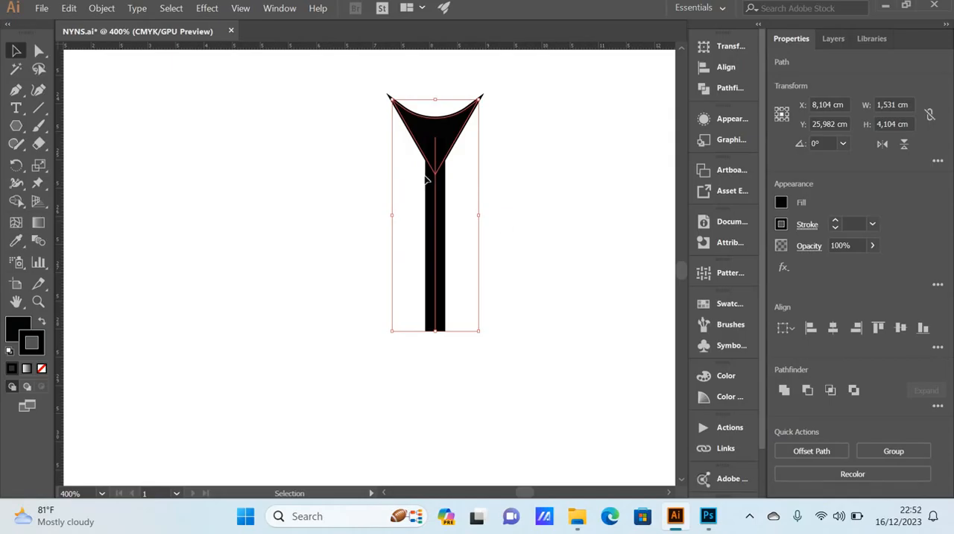
{"action": "left_click", "coordinate": [105, 9]}
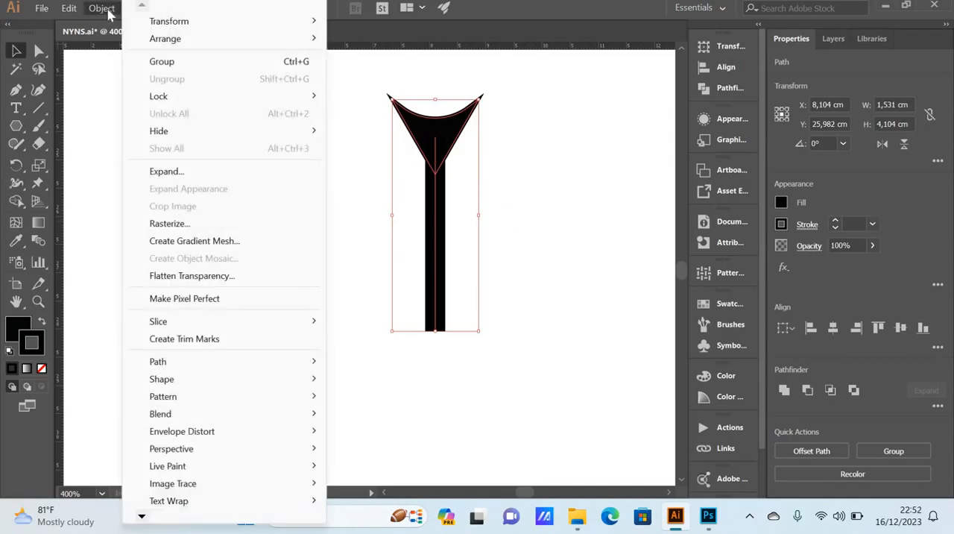
{"action": "left_click", "coordinate": [166, 172]}
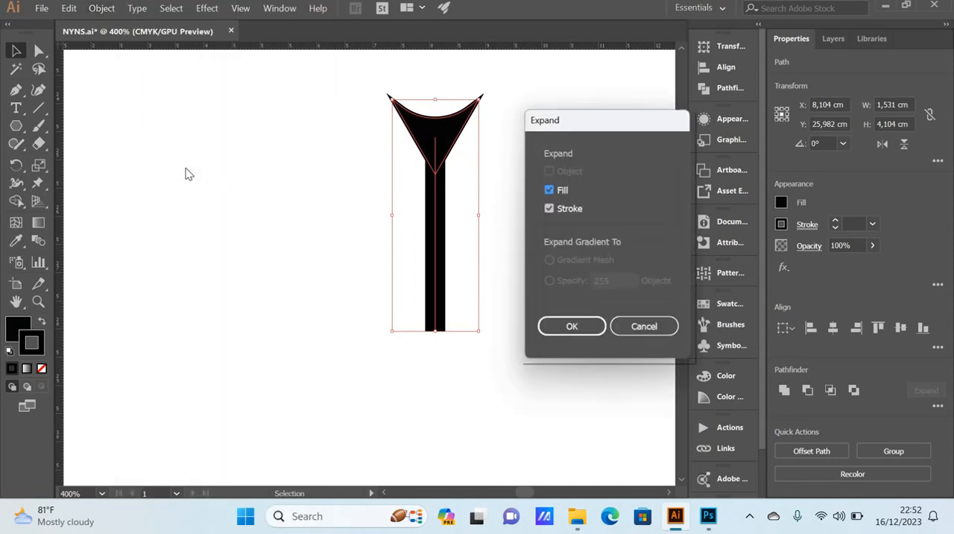
{"action": "left_click", "coordinate": [583, 326]}
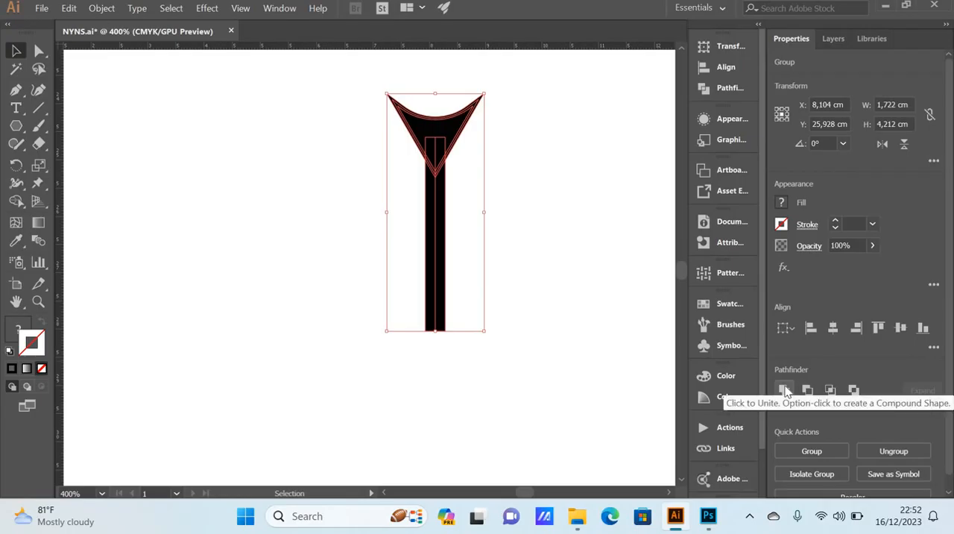
{"action": "left_click", "coordinate": [785, 390]}
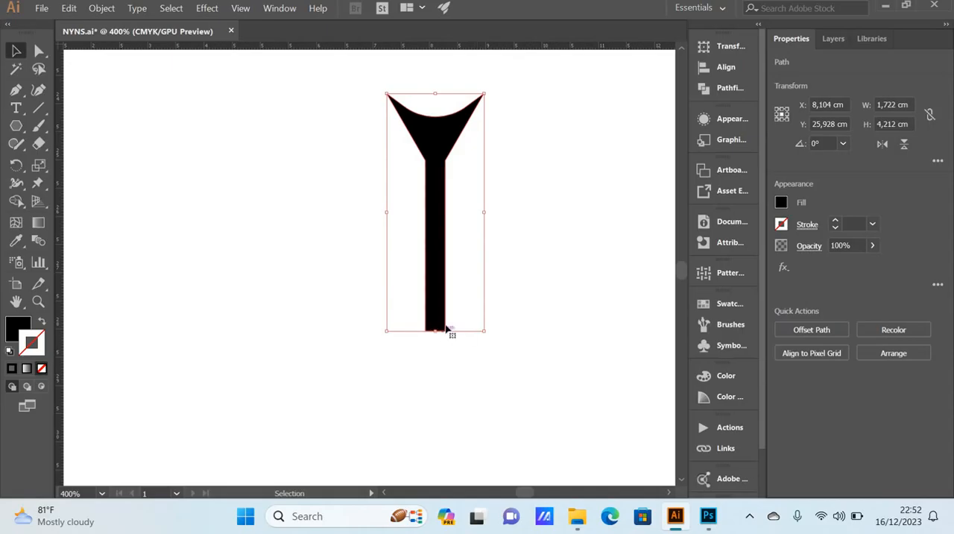
Step: Round both corners at the lower end of the united shape's vertical stem fully into a semicircular tip
{"action": "left_click", "coordinate": [39, 50]}
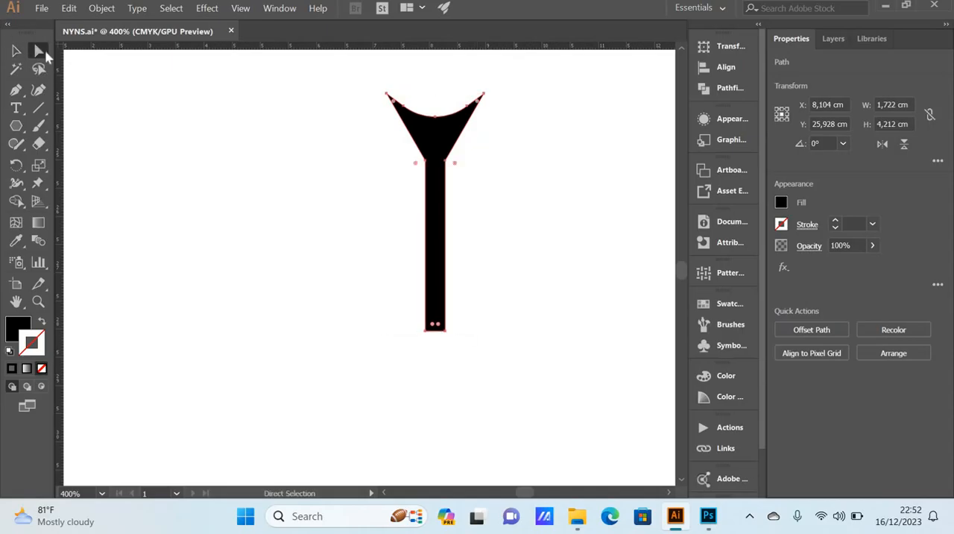
{"action": "scroll", "coordinate": [443, 343], "scroll_direction": "up", "scroll_amount": 1}
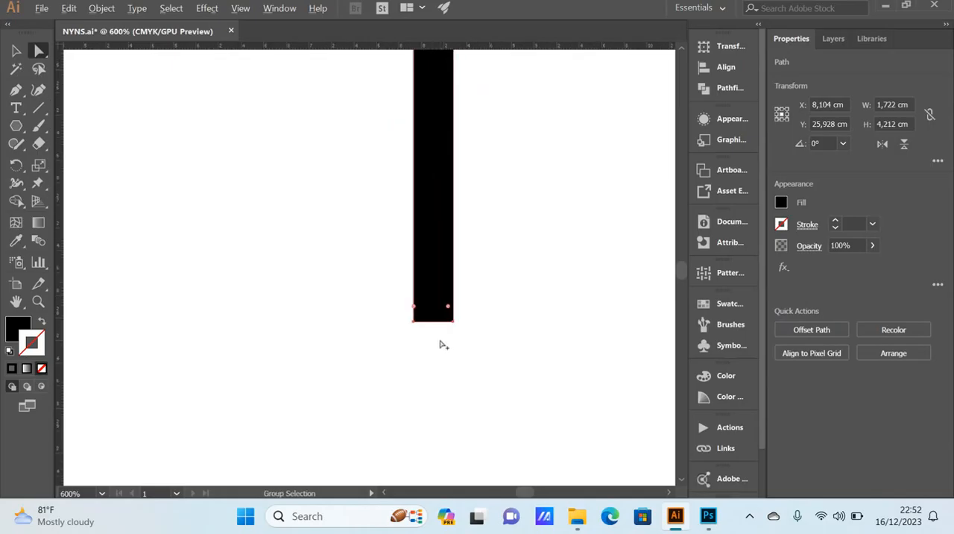
{"action": "scroll", "coordinate": [452, 322], "scroll_direction": "up", "scroll_amount": 1}
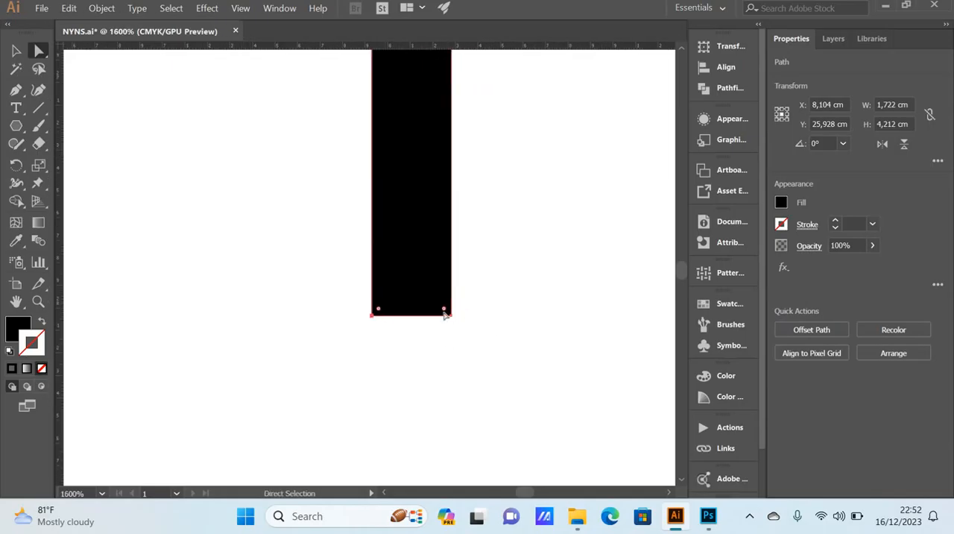
{"action": "left_click", "coordinate": [380, 310]}
{"action": "left_click", "coordinate": [444, 312], "text": "shift"}
{"action": "scroll", "coordinate": [385, 325], "scroll_direction": "down", "scroll_amount": 3}
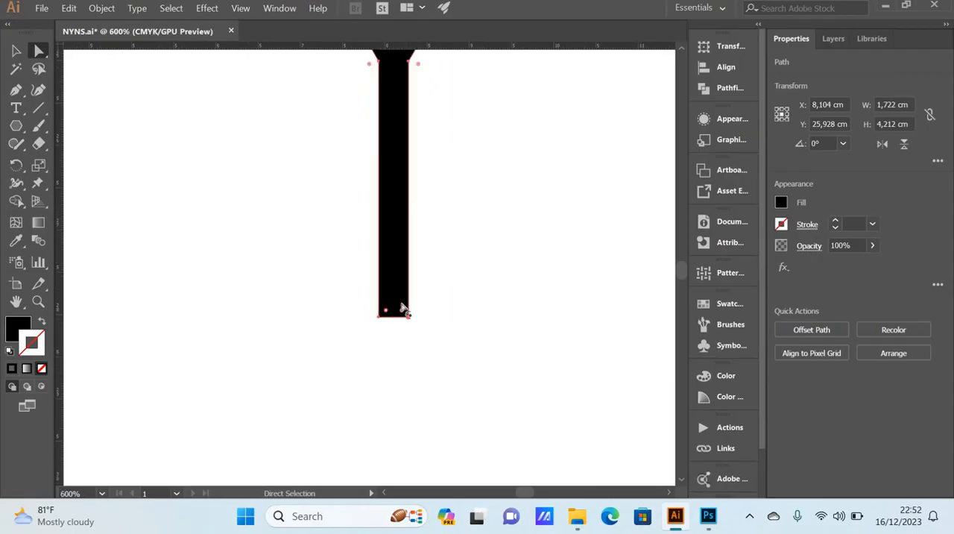
{"action": "left_click_drag", "start_coordinate": [405, 311], "coordinate": [403, 234]}
{"action": "scroll", "coordinate": [473, 236], "scroll_direction": "down", "scroll_amount": 1}
{"action": "scroll", "coordinate": [481, 242], "scroll_direction": "up", "scroll_amount": 3}
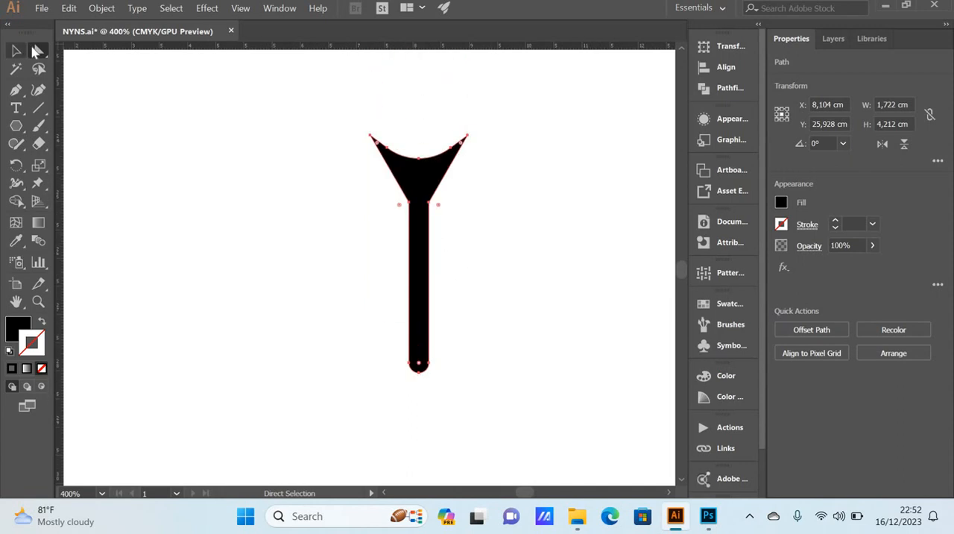
{"action": "left_click", "coordinate": [19, 50]}
{"action": "left_click", "coordinate": [203, 187]}
Step: Center the stroked lower hexagon half horizontally under the upper half, using the upper half as the key object
{"action": "scroll", "coordinate": [218, 192], "scroll_direction": "down", "scroll_amount": 3}
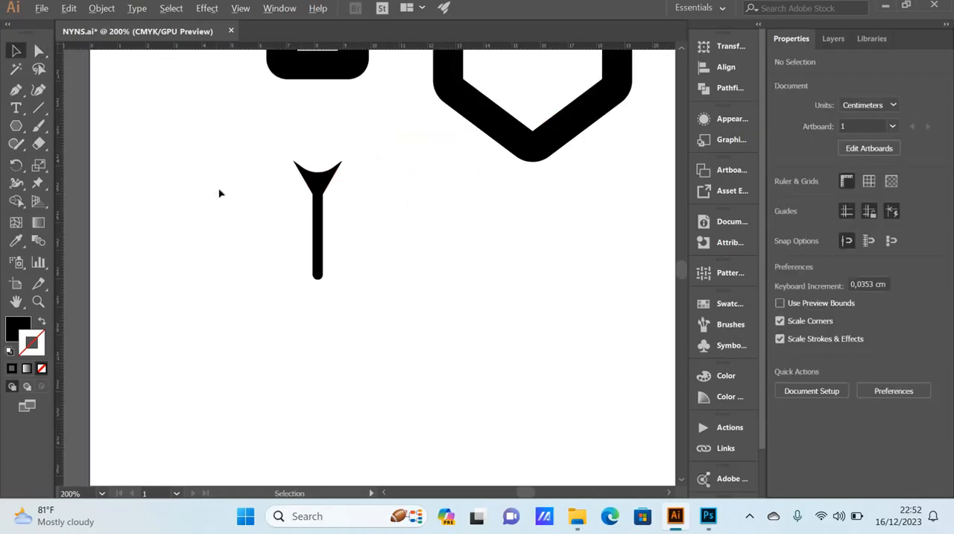
{"action": "scroll", "coordinate": [233, 196], "scroll_direction": "left", "scroll_amount": 1}
{"action": "scroll", "coordinate": [239, 198], "scroll_direction": "down", "scroll_amount": 1}
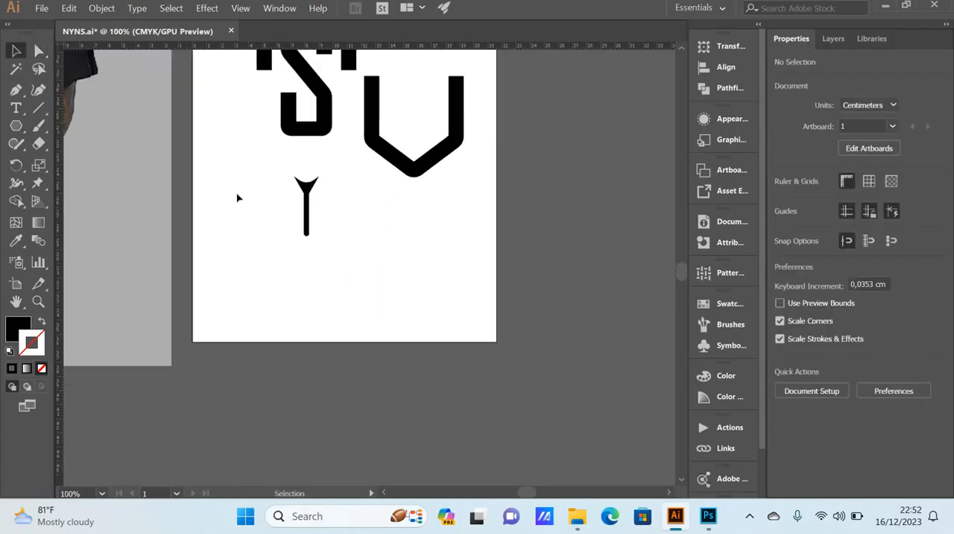
{"action": "scroll", "coordinate": [239, 197], "scroll_direction": "up", "scroll_amount": 1}
{"action": "scroll", "coordinate": [238, 198], "scroll_direction": "up", "scroll_amount": 3}
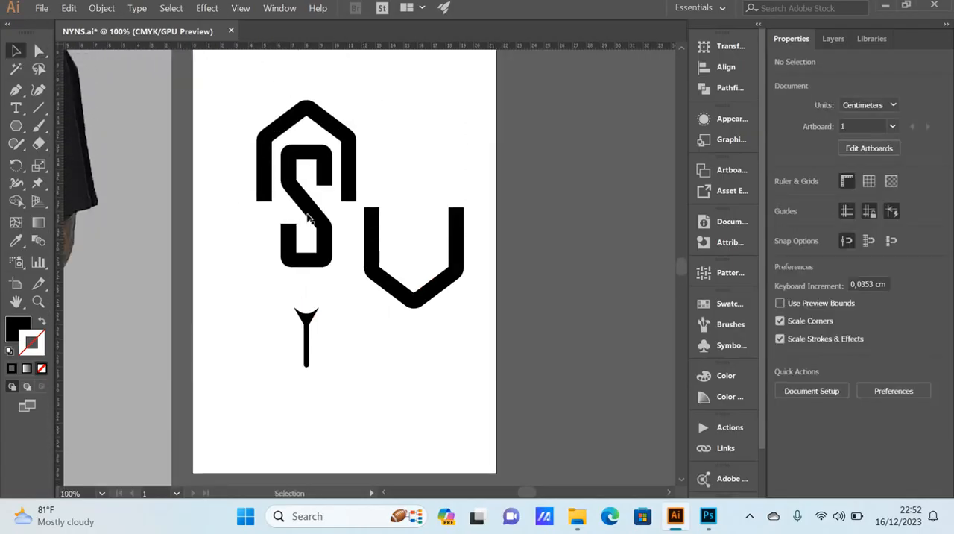
{"action": "left_click", "coordinate": [375, 244]}
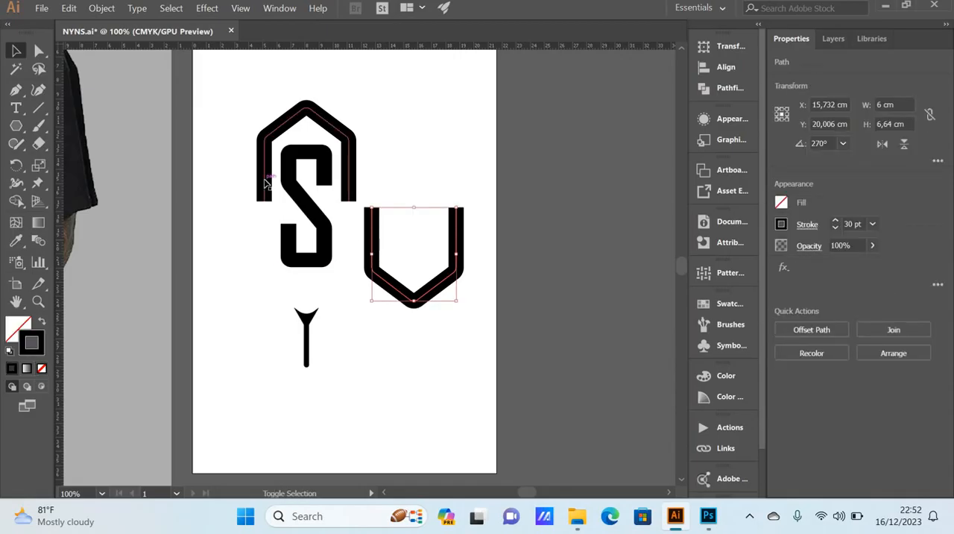
{"action": "left_click", "coordinate": [266, 183], "text": "shift"}
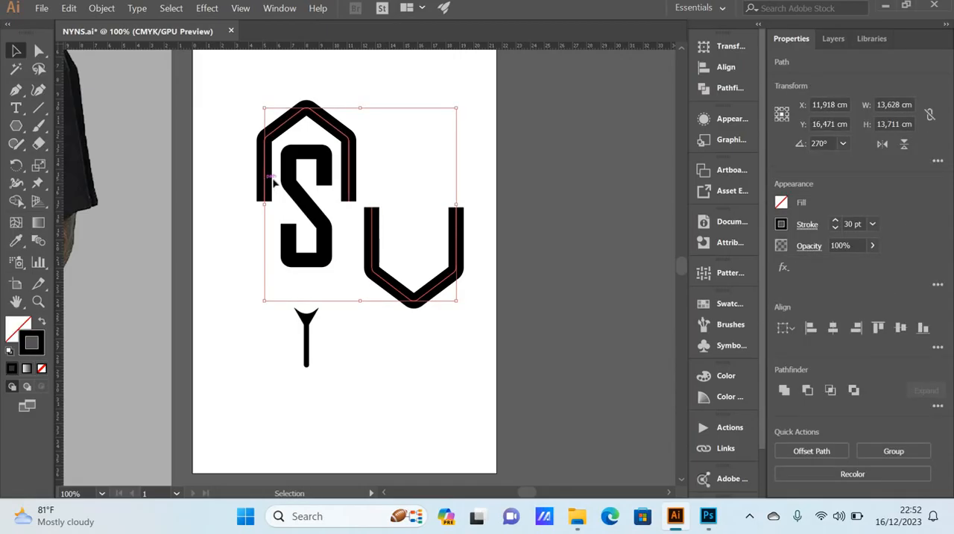
{"action": "left_click", "coordinate": [350, 168]}
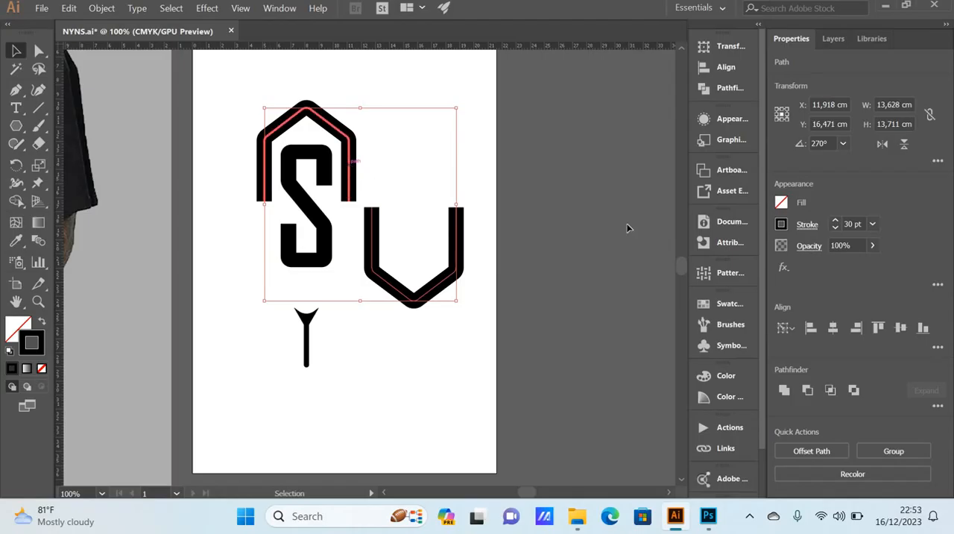
{"action": "left_click", "coordinate": [834, 329]}
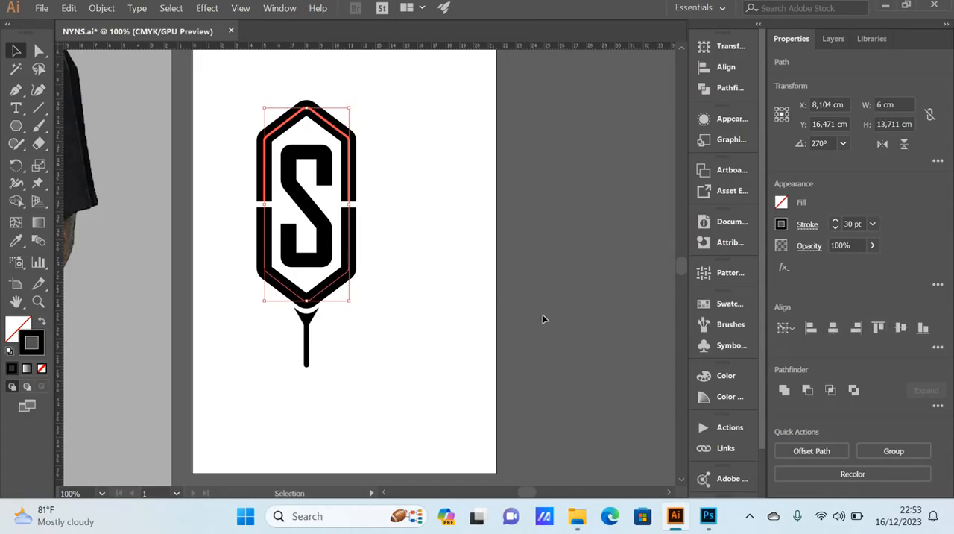
{"action": "left_click", "coordinate": [400, 281]}
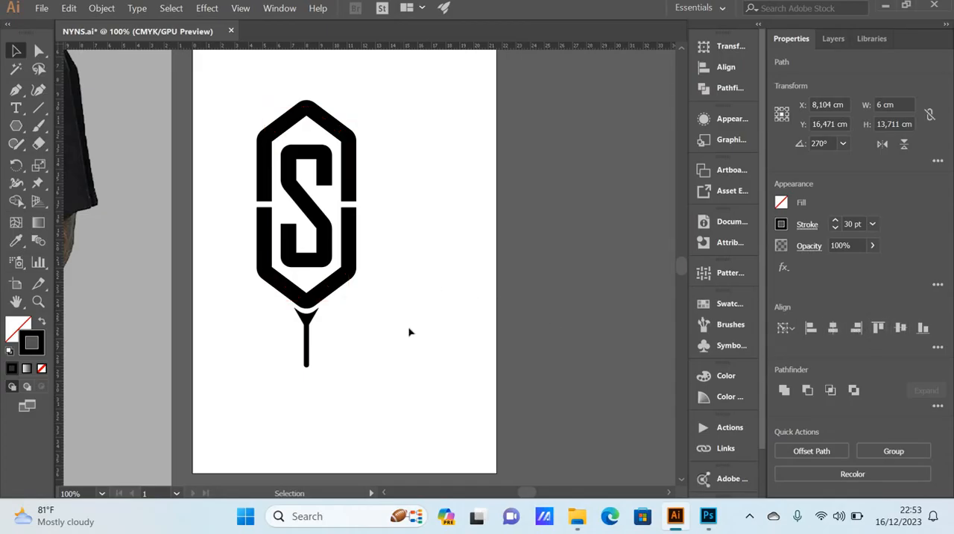
Step: Nudge the emblem's lower half down to Y 20,112 cm, closer to the curved triangle tip
{"action": "scroll", "coordinate": [328, 327], "scroll_direction": "down", "scroll_amount": 1}
{"action": "scroll", "coordinate": [291, 321], "scroll_direction": "left", "scroll_amount": 3}
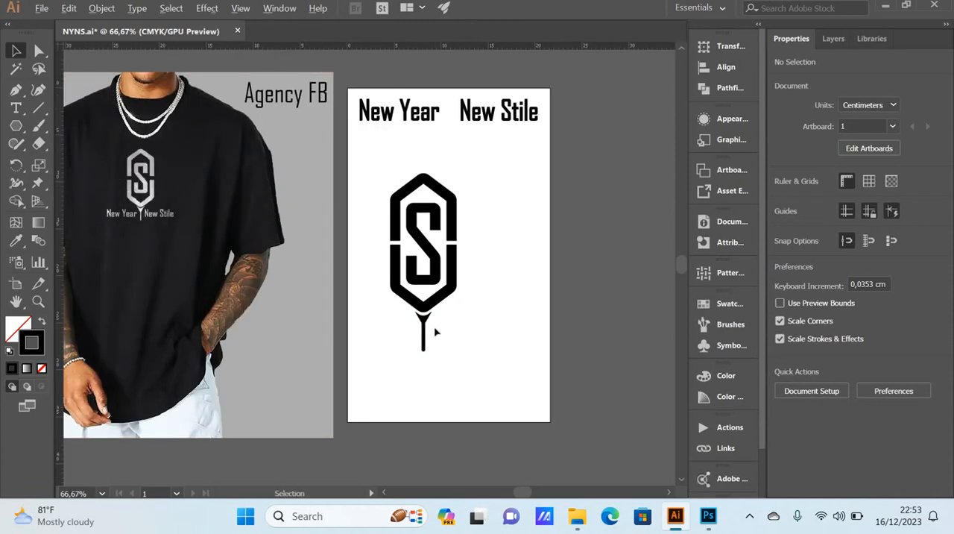
{"action": "scroll", "coordinate": [435, 331], "scroll_direction": "up", "scroll_amount": 1}
{"action": "scroll", "coordinate": [429, 319], "scroll_direction": "up", "scroll_amount": 1}
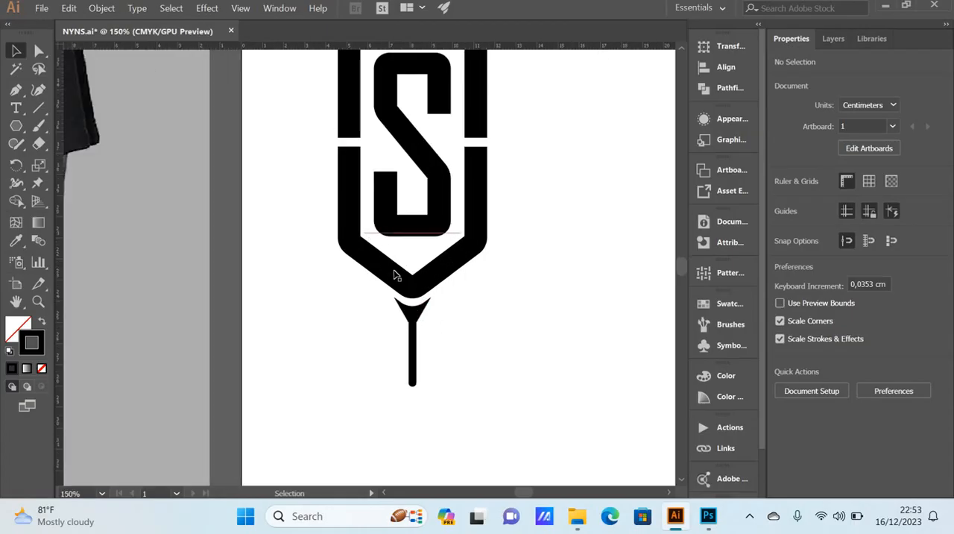
{"action": "scroll", "coordinate": [421, 313], "scroll_direction": "up", "scroll_amount": 2}
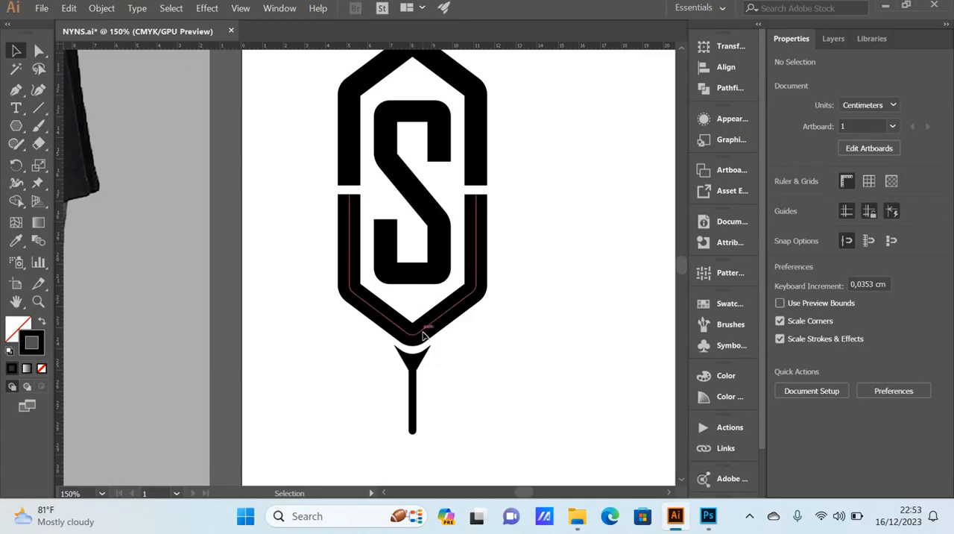
{"action": "left_click", "coordinate": [422, 335]}
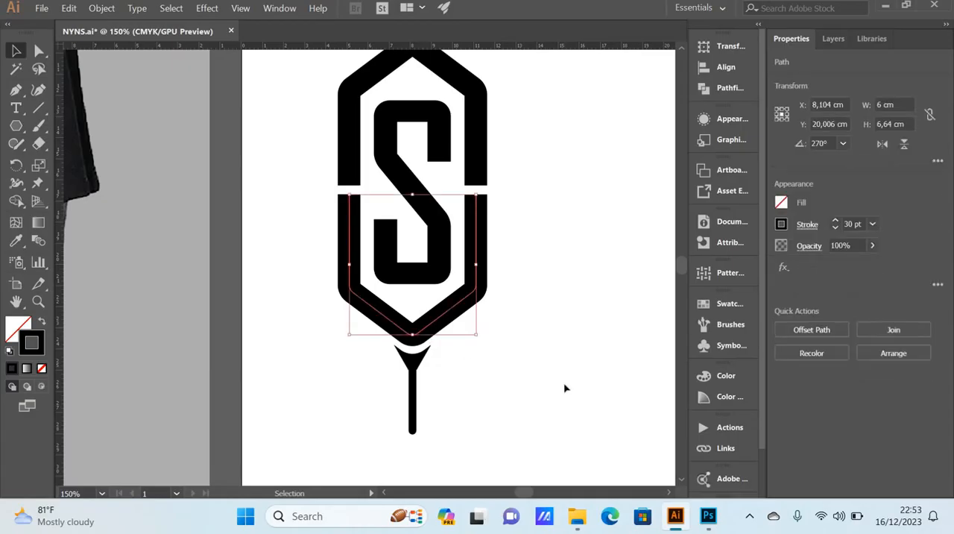
{"action": "key", "text": "Down"}
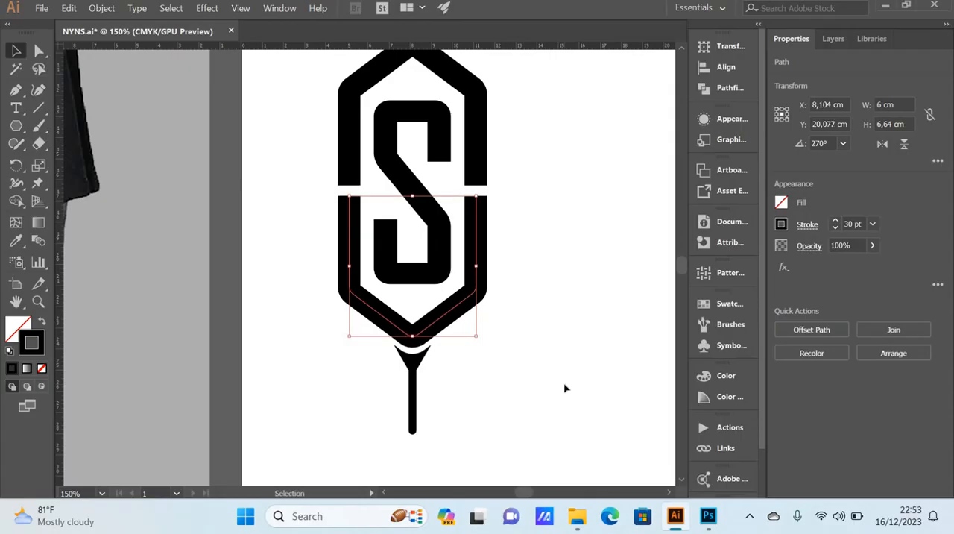
{"action": "key", "text": "Down"}
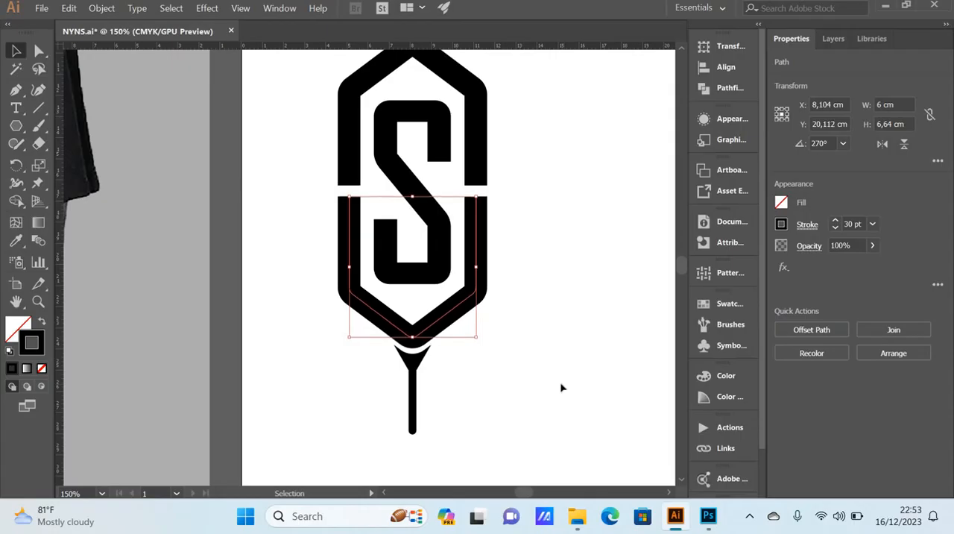
{"action": "scroll", "coordinate": [561, 387], "scroll_direction": "down", "scroll_amount": 2}
{"action": "left_click", "coordinate": [553, 381]}
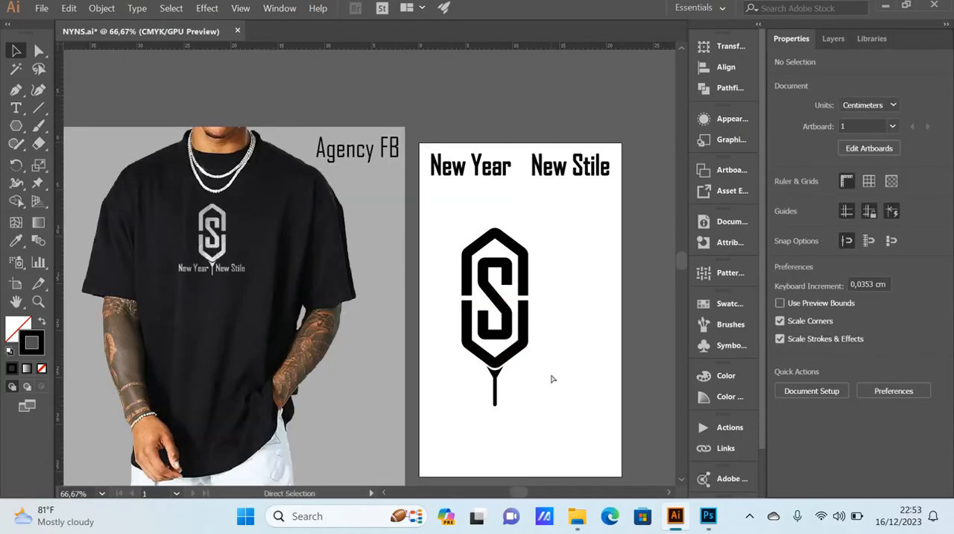
Step: Expand the object, fill and stroke of the whole emblem: both hexagon halves, the S and the stemmed tip
{"action": "scroll", "coordinate": [550, 378], "scroll_direction": "left", "scroll_amount": 1}
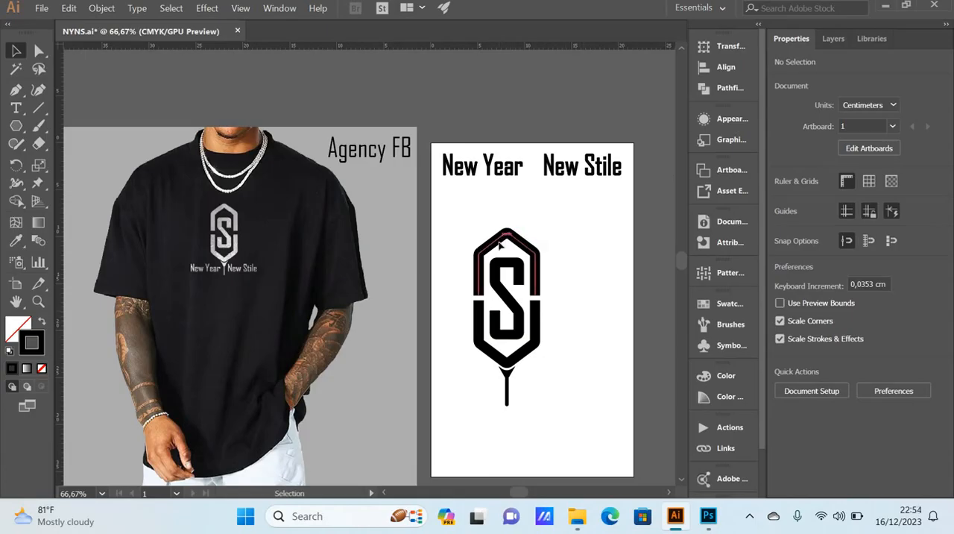
{"action": "left_click", "coordinate": [522, 313]}
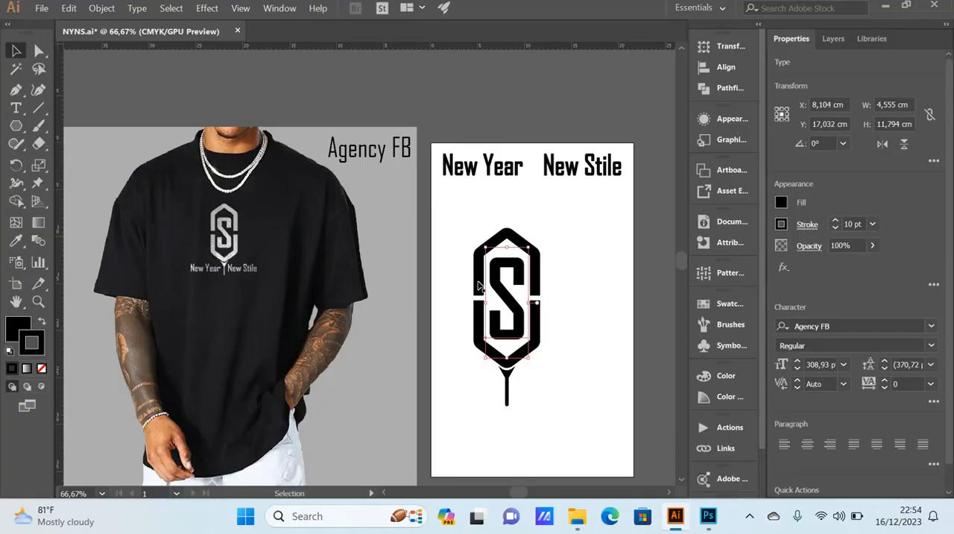
{"action": "left_click", "coordinate": [481, 257]}
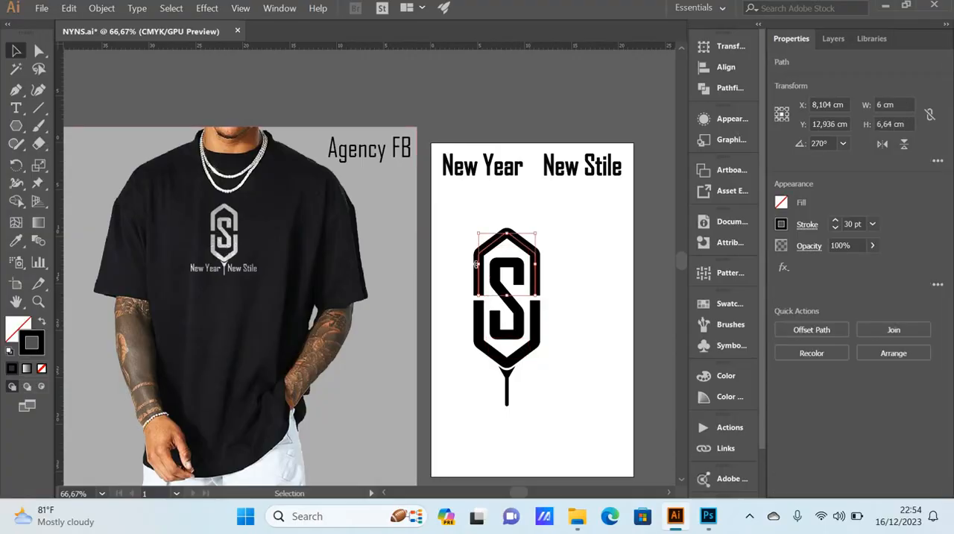
{"action": "left_click", "coordinate": [450, 220]}
{"action": "left_click_drag", "start_coordinate": [439, 213], "coordinate": [588, 435]}
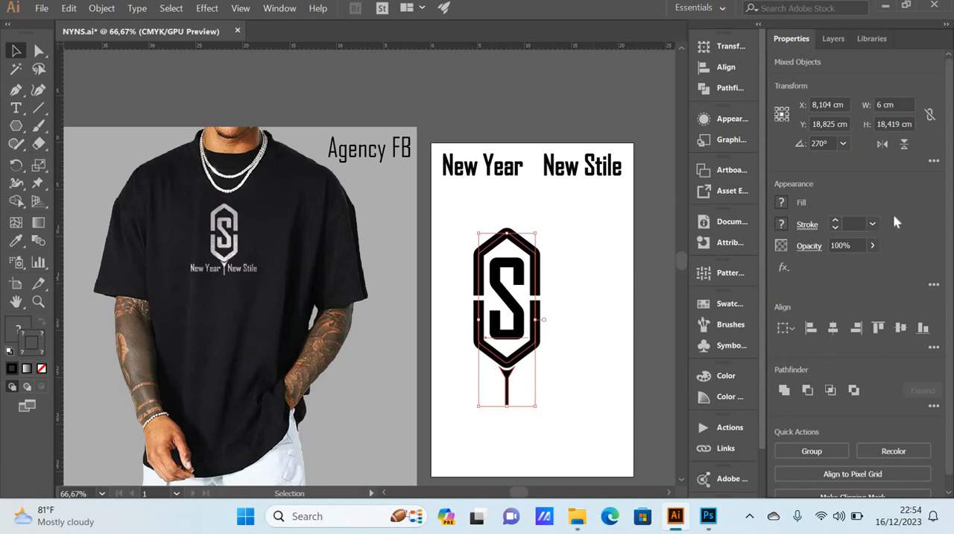
{"action": "left_click_drag", "start_coordinate": [562, 417], "coordinate": [459, 217]}
{"action": "left_click", "coordinate": [109, 9]}
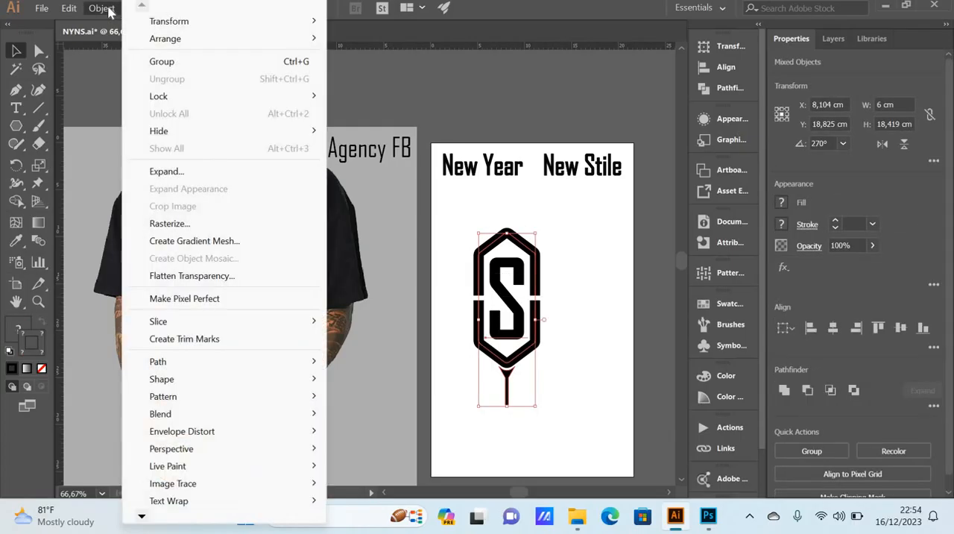
{"action": "left_click", "coordinate": [179, 171]}
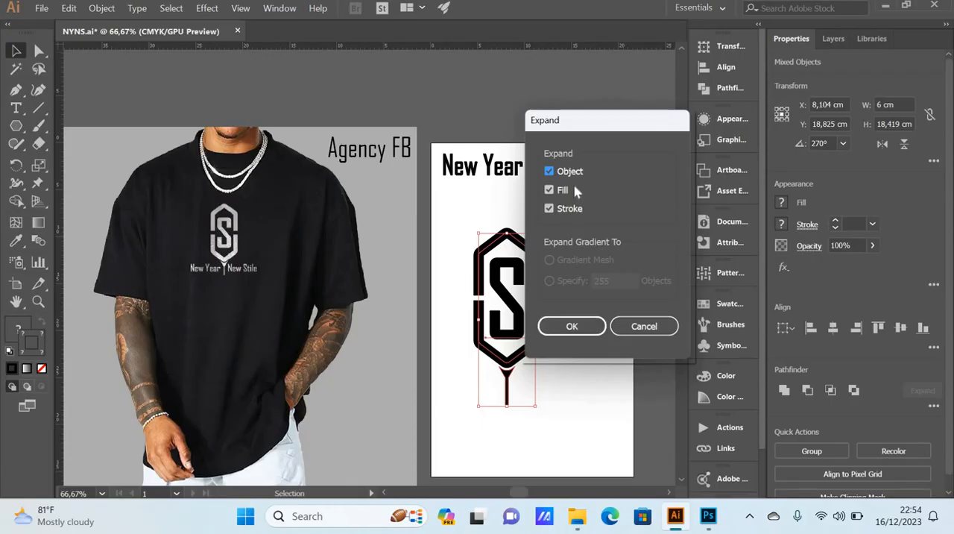
{"action": "left_click", "coordinate": [576, 325]}
{"action": "left_click", "coordinate": [576, 312]}
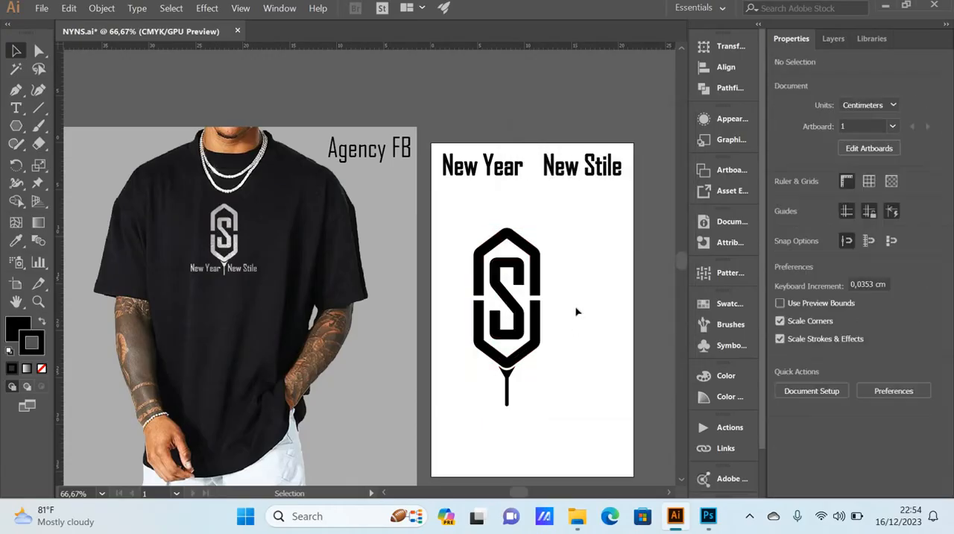
Step: Group both hexagon halves, the S and the stemmed tip into one emblem
{"action": "left_click_drag", "start_coordinate": [563, 427], "coordinate": [467, 226]}
{"action": "right_click", "coordinate": [514, 304]}
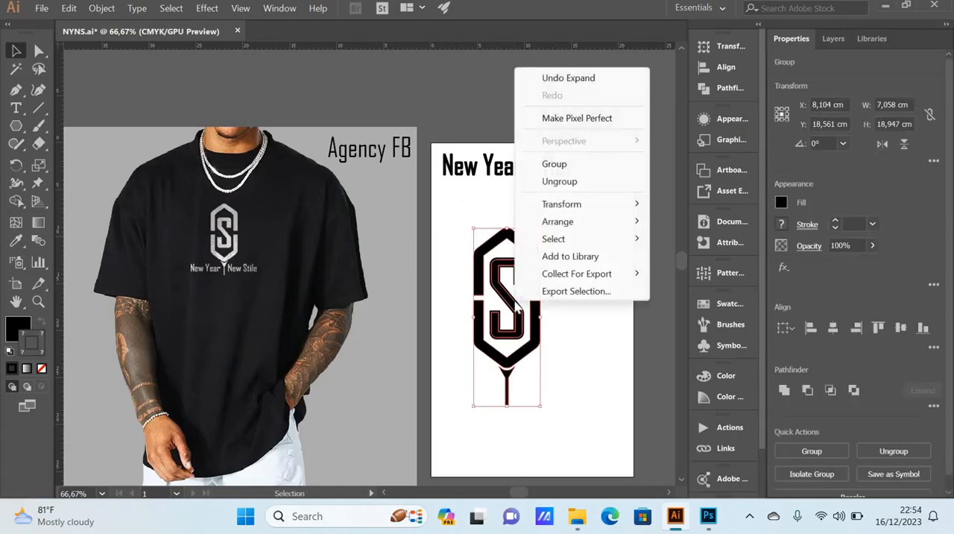
{"action": "left_click", "coordinate": [568, 166]}
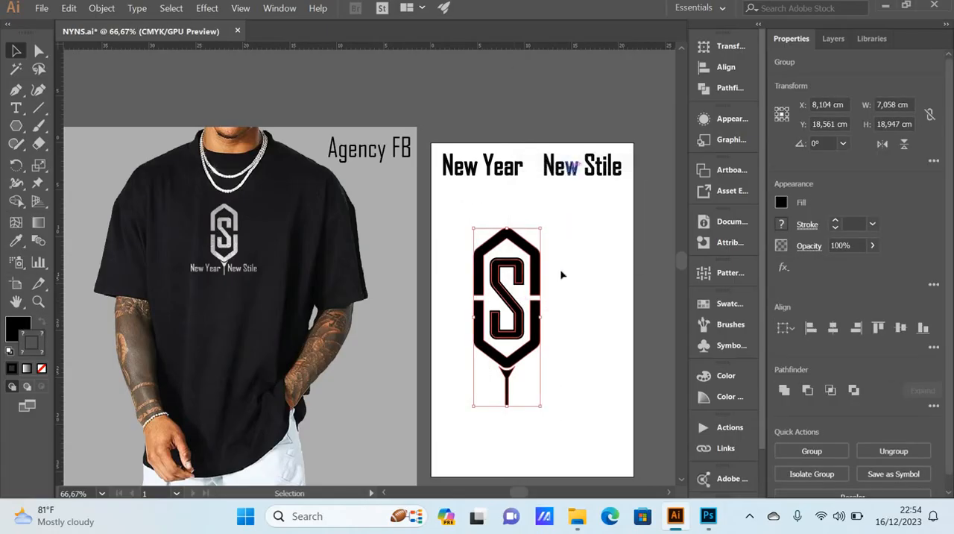
{"action": "left_click", "coordinate": [560, 275]}
Step: Scale the grouped emblem down proportionally around its center to about 3,7 cm wide and 9,9 cm high
{"action": "left_click", "coordinate": [533, 314]}
{"action": "left_click", "coordinate": [557, 389]}
{"action": "left_click", "coordinate": [522, 360]}
{"action": "left_click_drag", "start_coordinate": [542, 407], "coordinate": [525, 370]}
{"action": "left_click", "coordinate": [552, 360]}
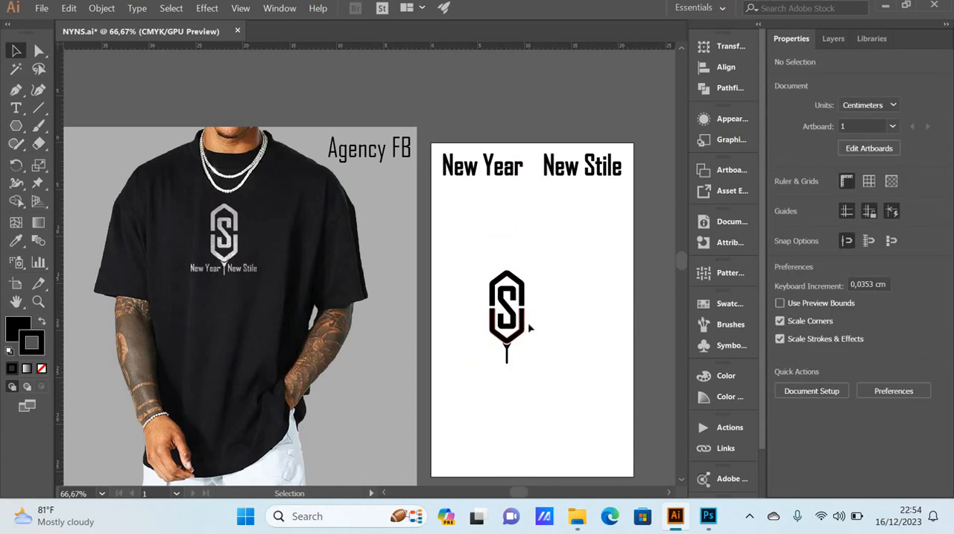
{"action": "scroll", "coordinate": [509, 357], "scroll_direction": "up", "scroll_amount": 2}
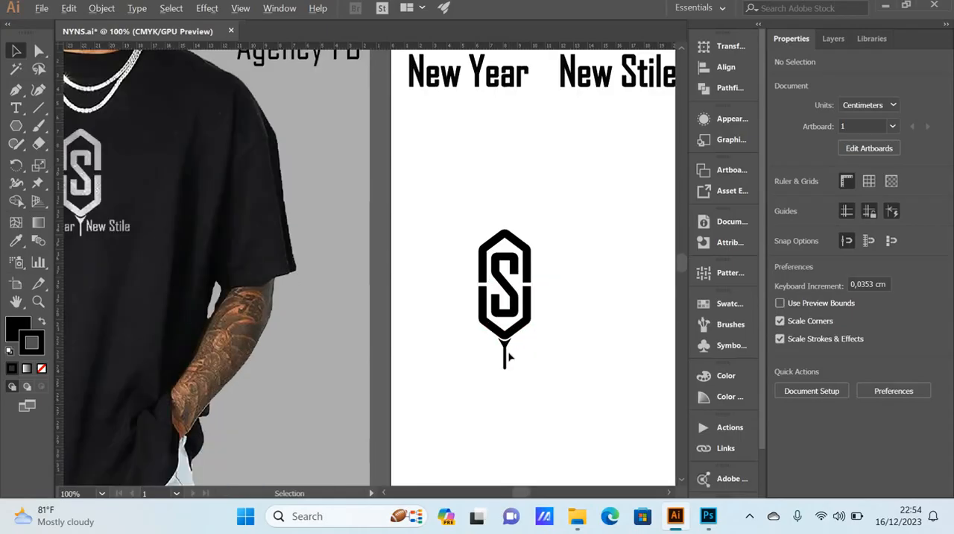
{"action": "scroll", "coordinate": [505, 357], "scroll_direction": "down", "scroll_amount": 1}
{"action": "scroll", "coordinate": [539, 370], "scroll_direction": "down", "scroll_amount": 1}
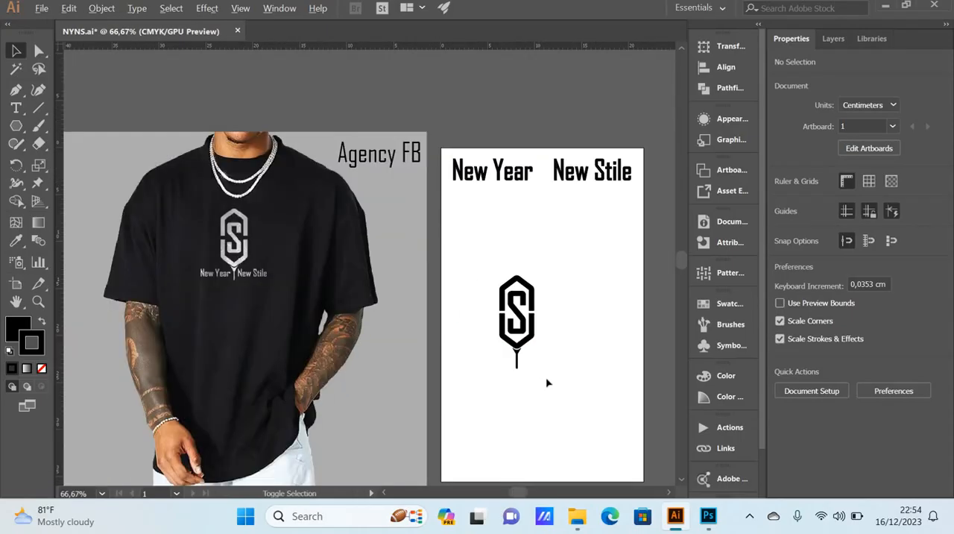
Step: Scale the emblem proportionally to about 5,2 cm by 13,9 cm and position it centered below the gap between New Year and New Stile
{"action": "left_click_drag", "start_coordinate": [550, 382], "coordinate": [481, 266]}
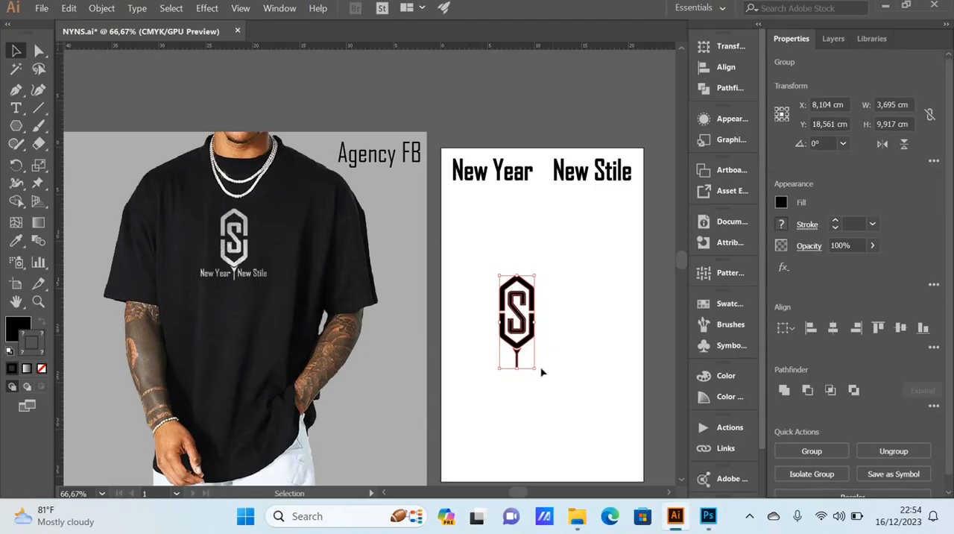
{"action": "left_click_drag", "start_coordinate": [534, 366], "coordinate": [559, 390]}
{"action": "left_click_drag", "start_coordinate": [525, 332], "coordinate": [551, 268]}
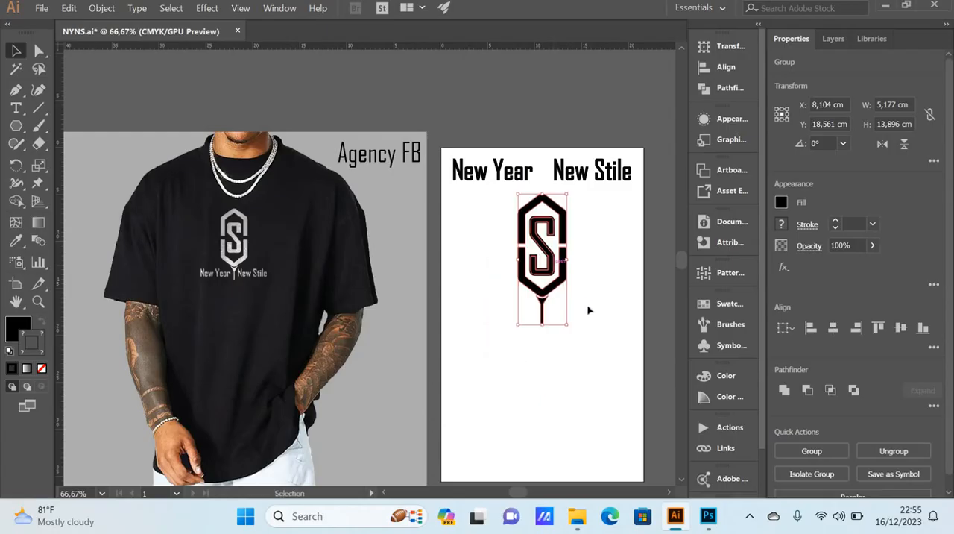
{"action": "left_click", "coordinate": [588, 310]}
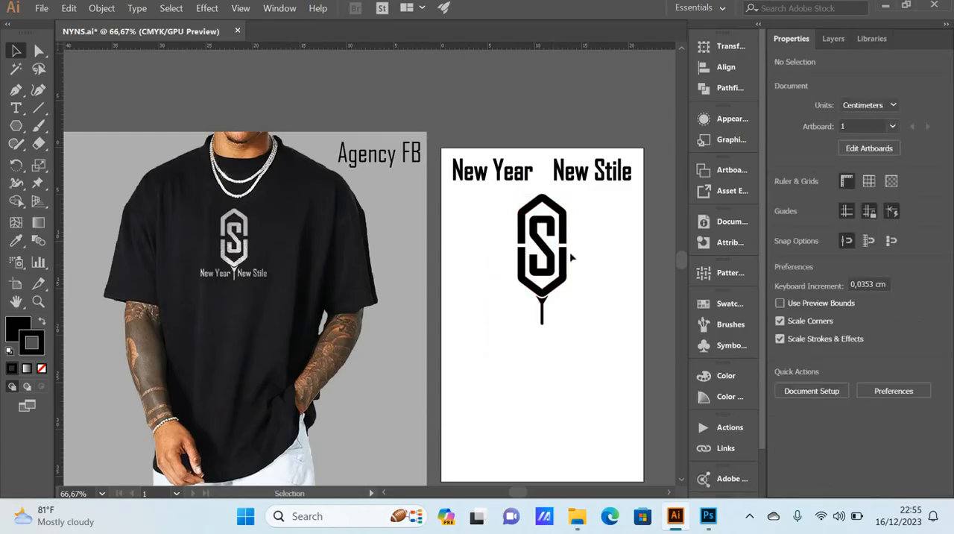
Step: Move New Year and New Stile together straight down so they flank the emblem's stem, level with its lower end
{"action": "left_click", "coordinate": [522, 173]}
{"action": "left_click", "coordinate": [565, 179]}
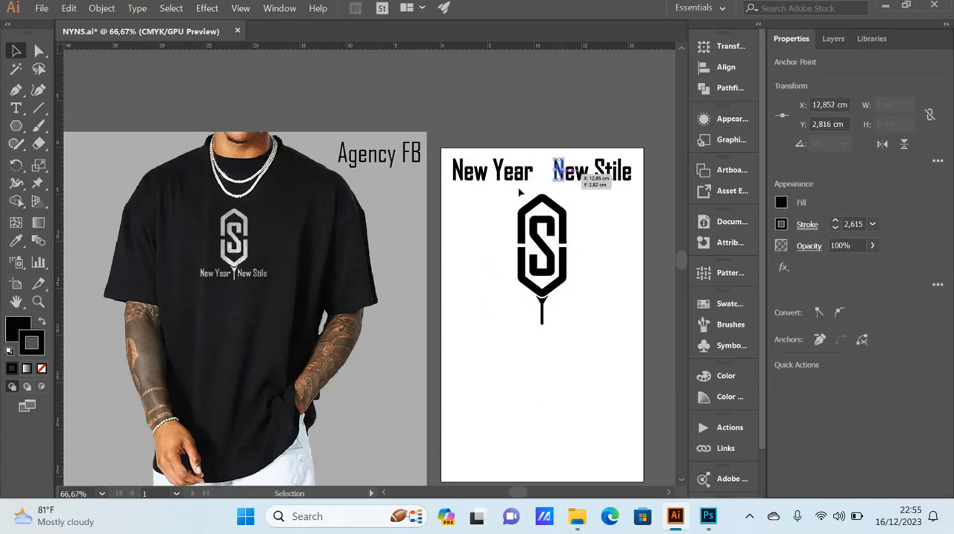
{"action": "left_click", "coordinate": [487, 185]}
{"action": "left_click", "coordinate": [486, 182]}
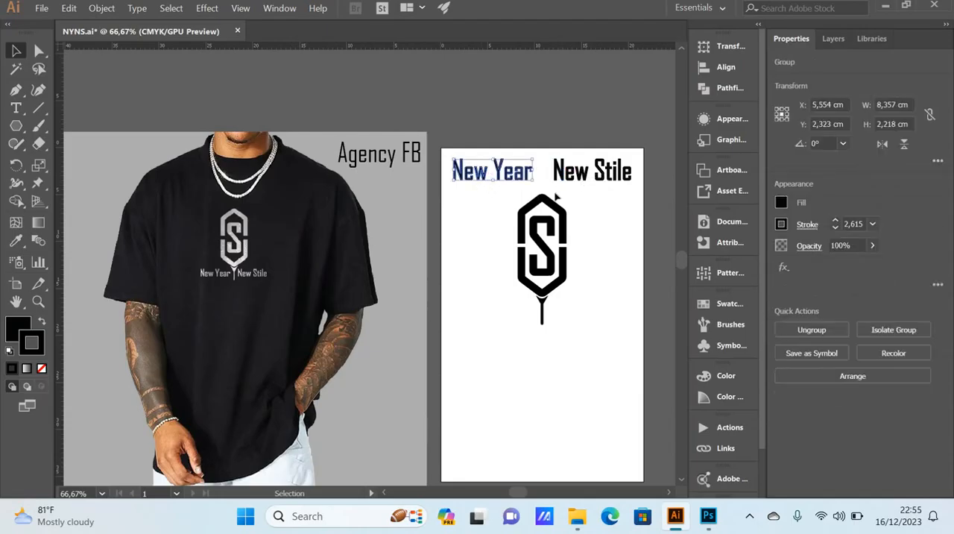
{"action": "left_click", "coordinate": [604, 181], "text": "shift"}
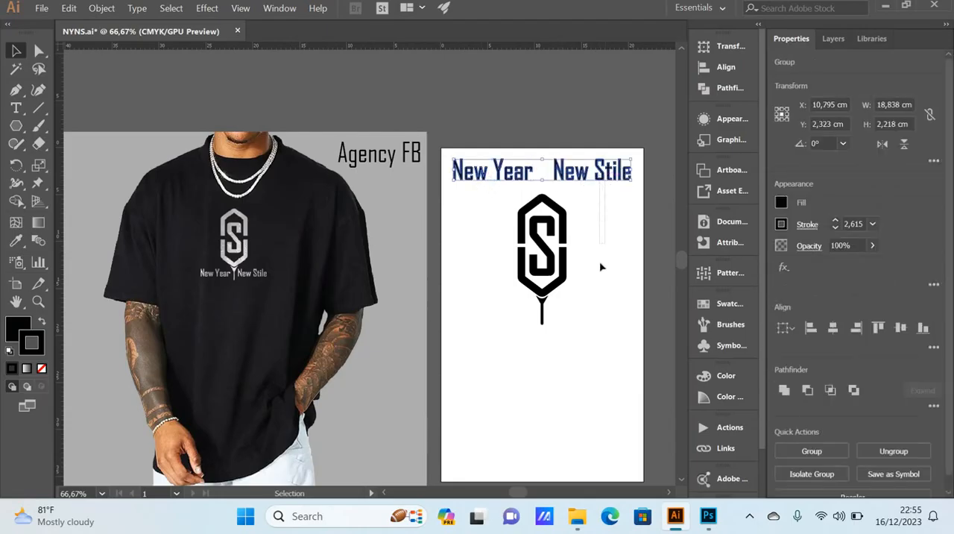
{"action": "left_click", "coordinate": [575, 182]}
{"action": "left_click", "coordinate": [525, 177], "text": "shift"}
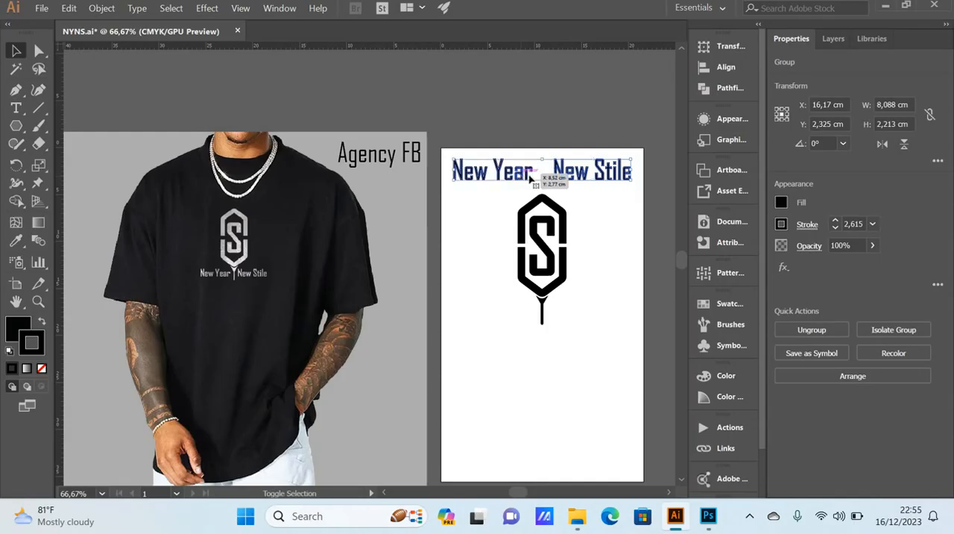
{"action": "left_click_drag", "start_coordinate": [524, 177], "coordinate": [521, 320]}
{"action": "left_click", "coordinate": [533, 339]}
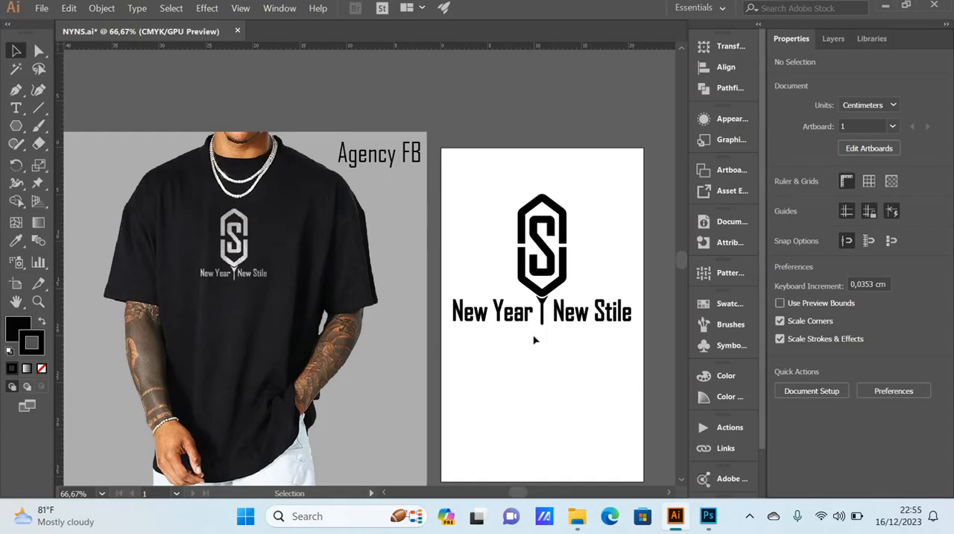
{"action": "left_click_drag", "start_coordinate": [449, 149], "coordinate": [606, 369]}
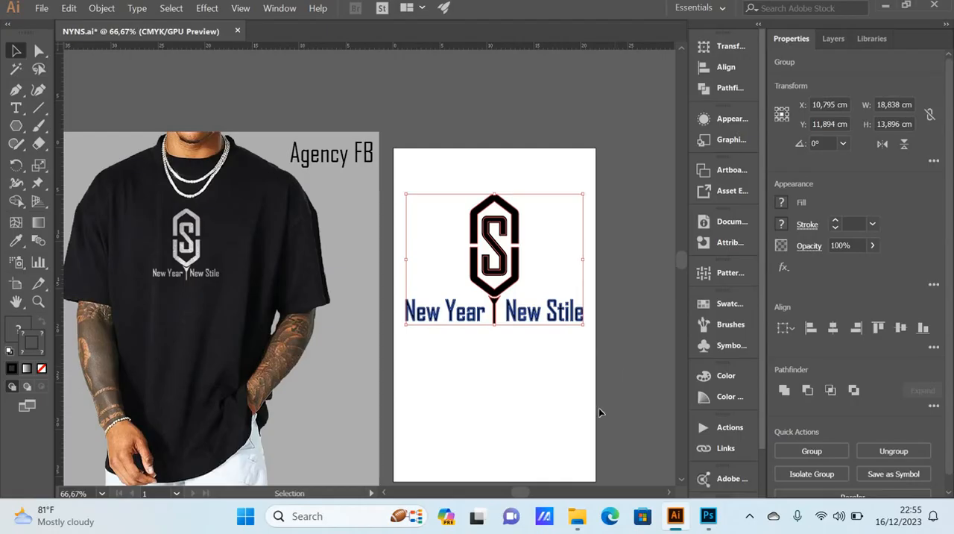
{"action": "left_click", "coordinate": [531, 415]}
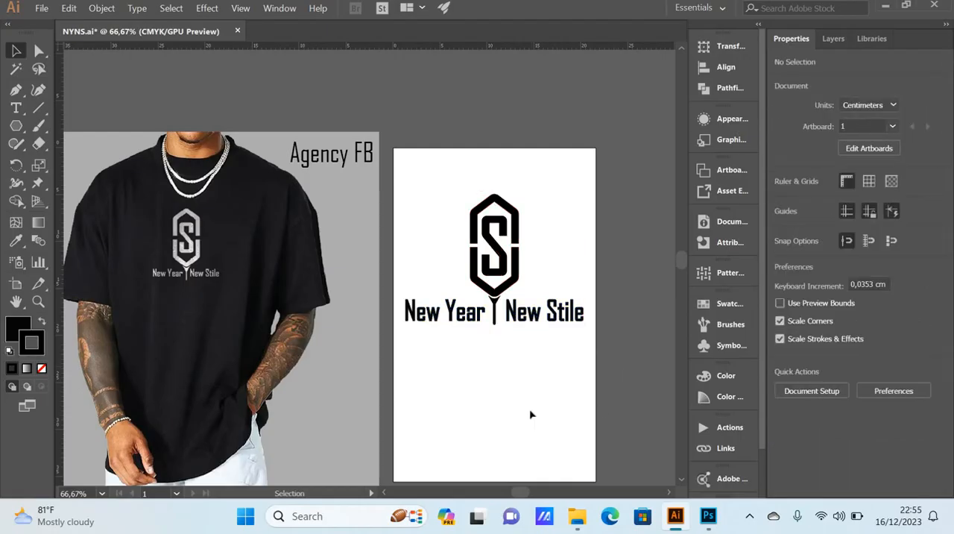
{"action": "left_click", "coordinate": [43, 10]}
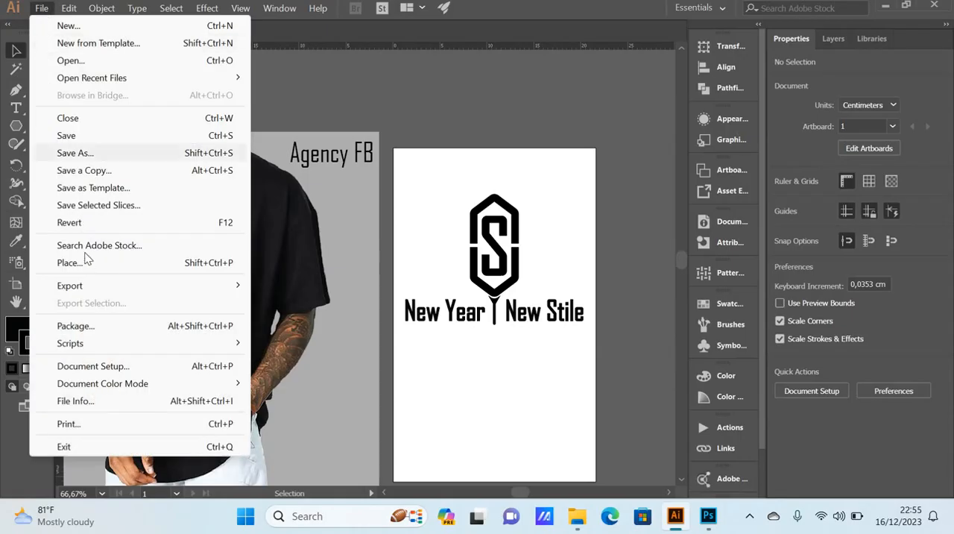
{"action": "mouse_move", "coordinate": [130, 293]}
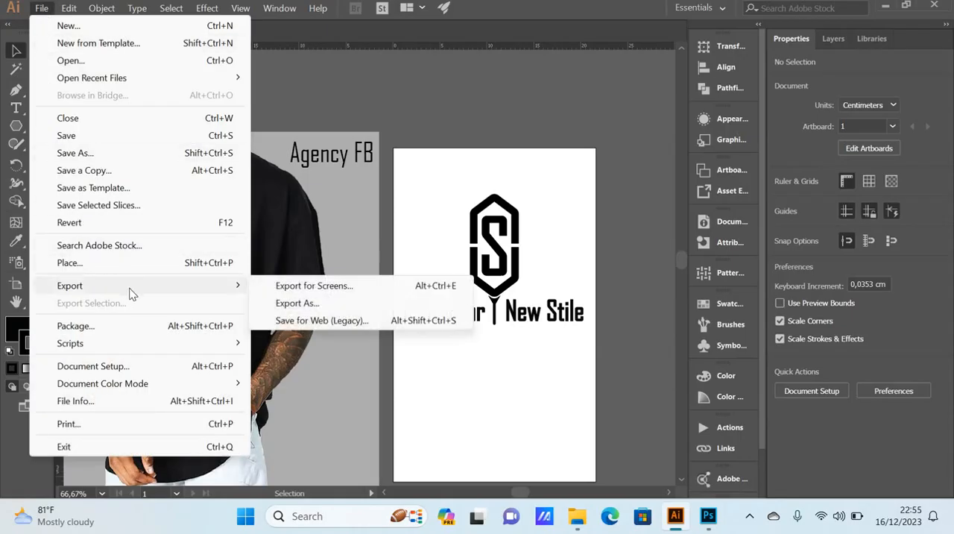
{"action": "left_click", "coordinate": [299, 303]}
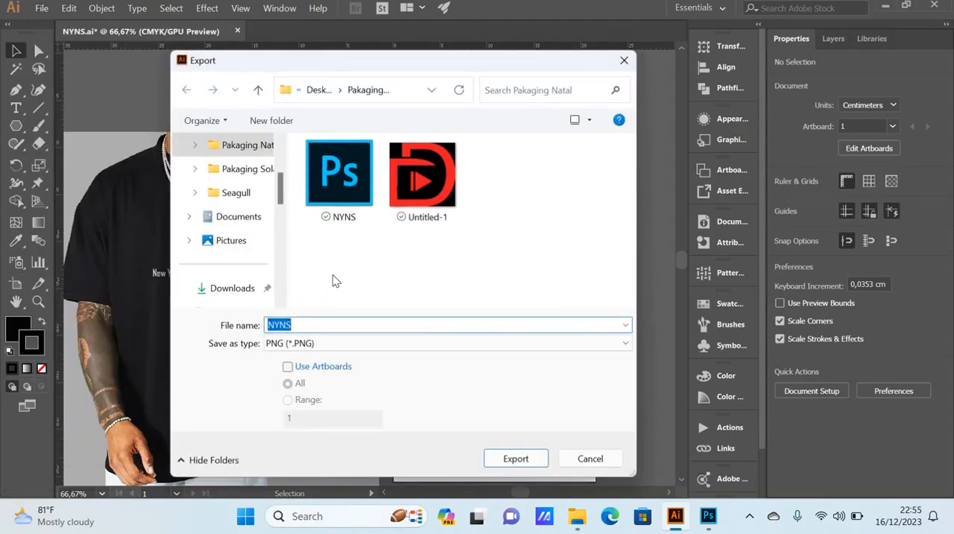
{"action": "left_click", "coordinate": [315, 324]}
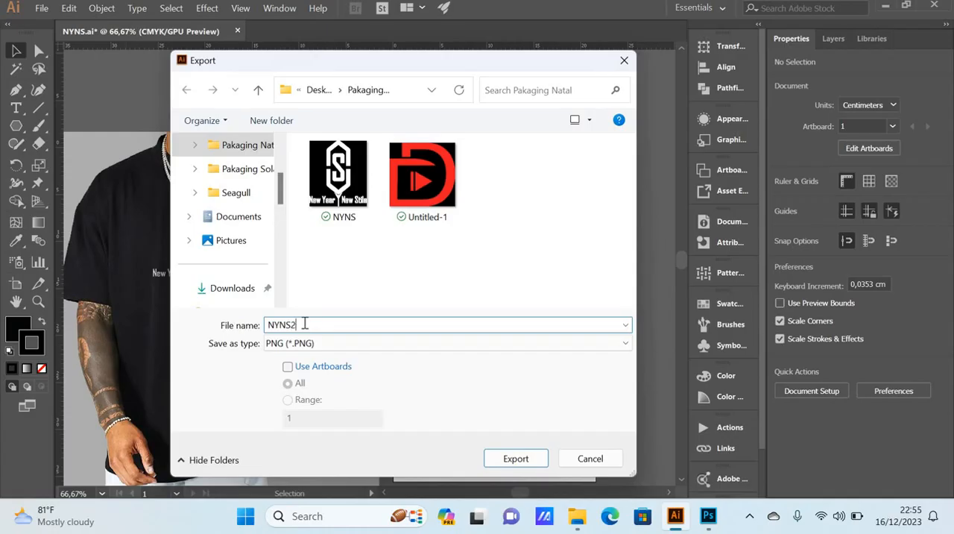
{"action": "left_click", "coordinate": [516, 458]}
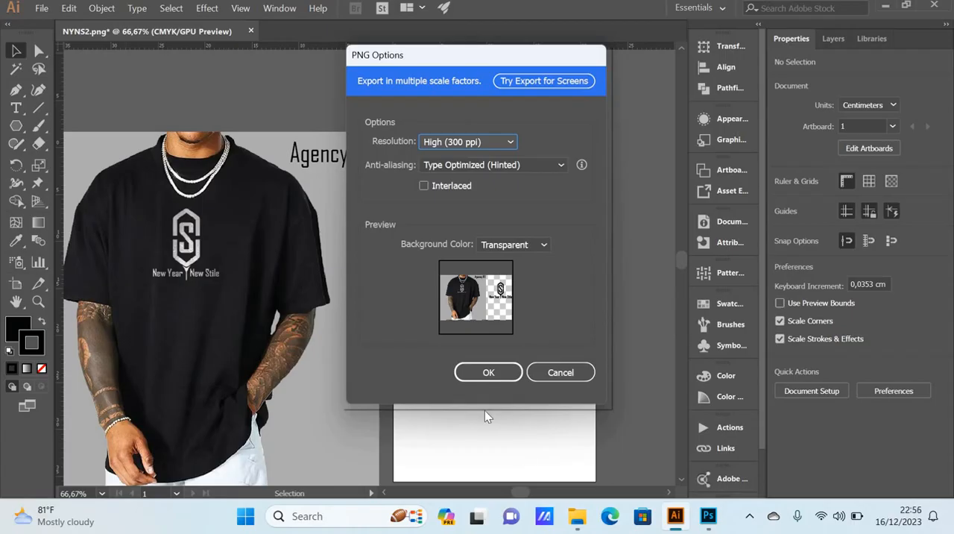
{"action": "left_click", "coordinate": [561, 372]}
Step: Delete the T-shirt reference image and the Agency FB text beside the artboard
{"action": "left_click", "coordinate": [233, 190]}
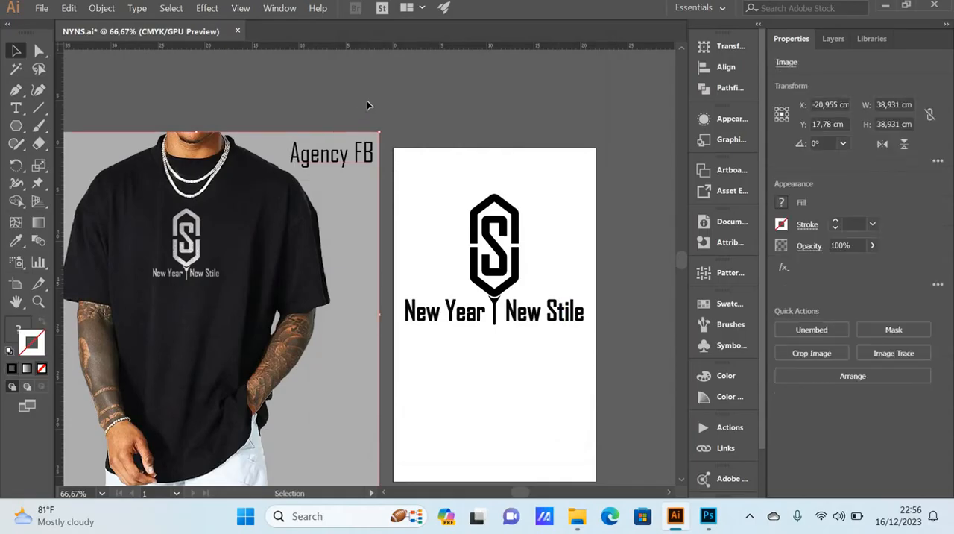
{"action": "left_click", "coordinate": [367, 101]}
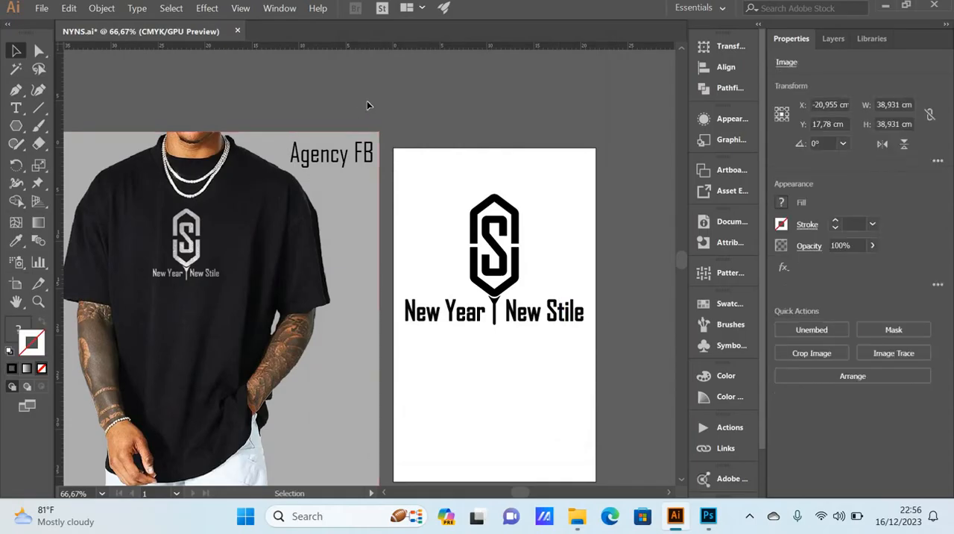
{"action": "left_click", "coordinate": [254, 240]}
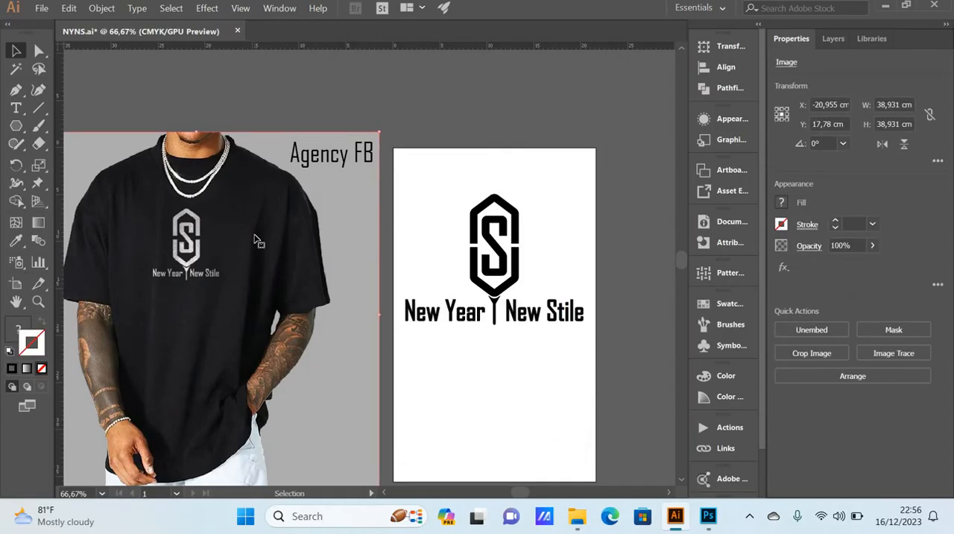
{"action": "key", "text": "Delete"}
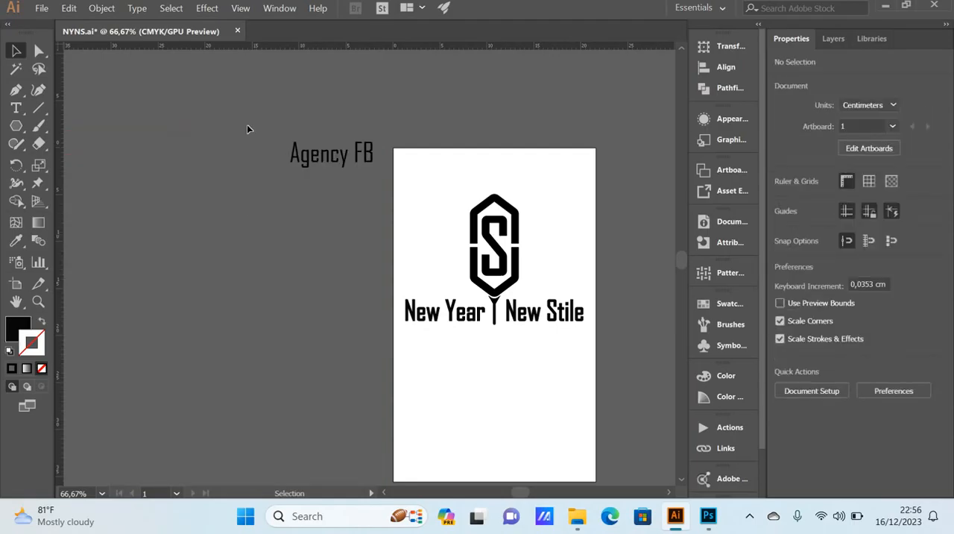
{"action": "left_click", "coordinate": [375, 181]}
{"action": "key", "text": "Delete"}
Step: Export the logo as a PNG named NYNS2 at High (300 ppi) resolution with a transparent background
{"action": "left_click", "coordinate": [44, 9]}
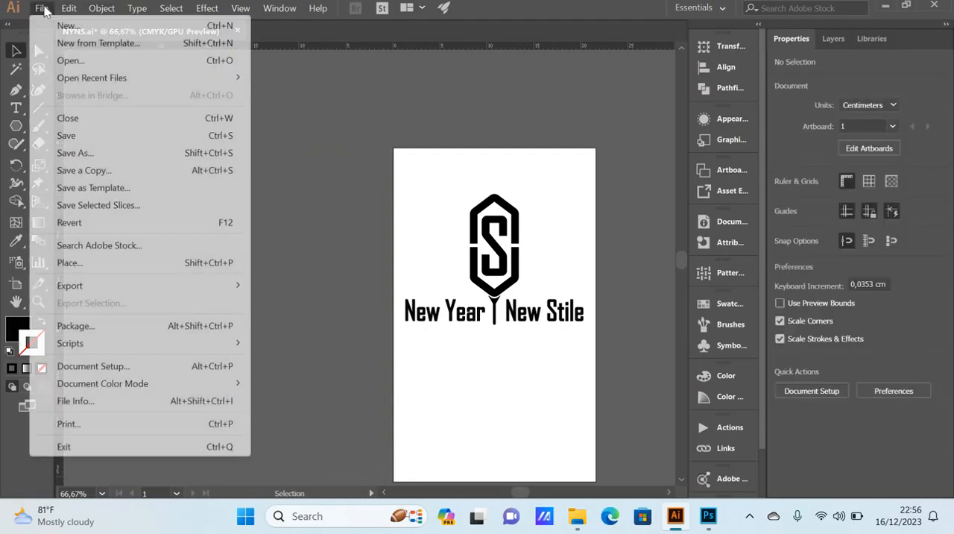
{"action": "mouse_move", "coordinate": [240, 285]}
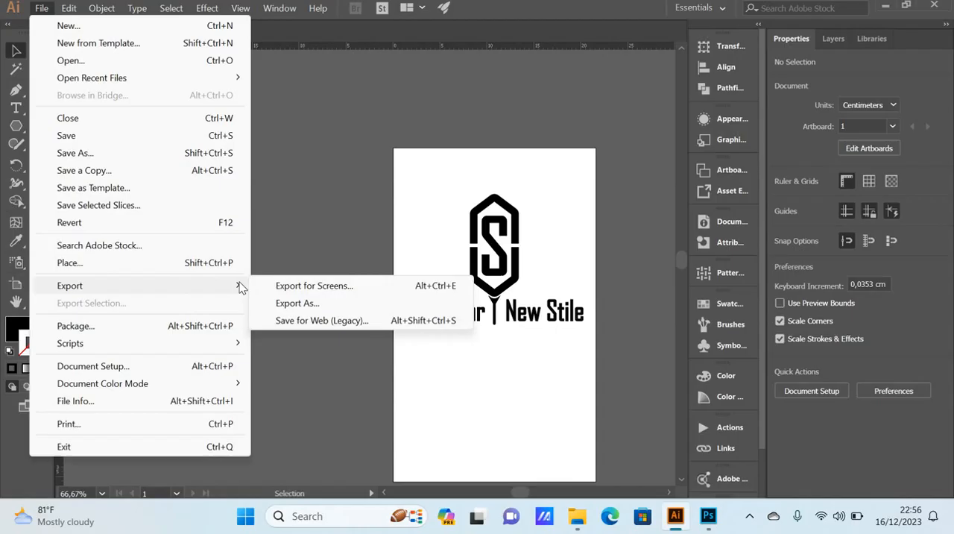
{"action": "left_click", "coordinate": [302, 305]}
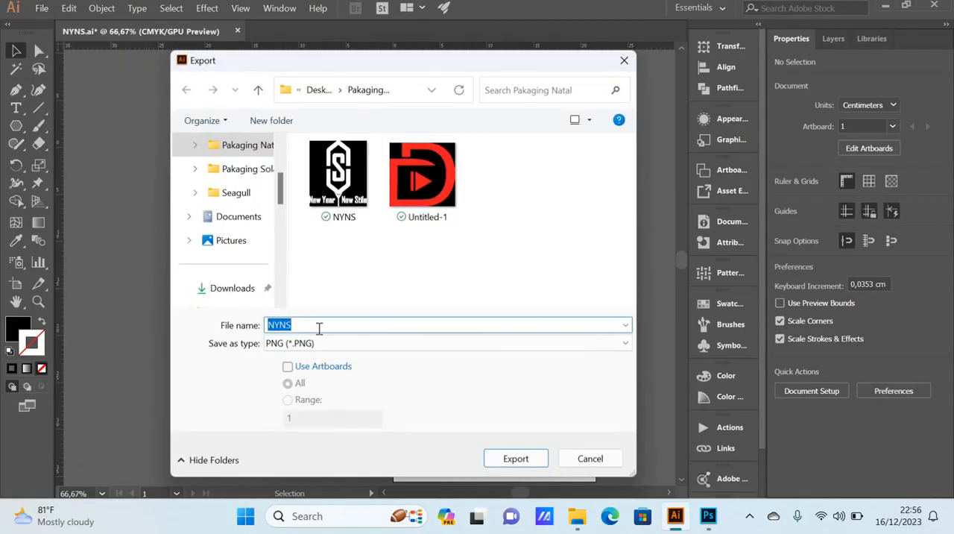
{"action": "left_click", "coordinate": [319, 328]}
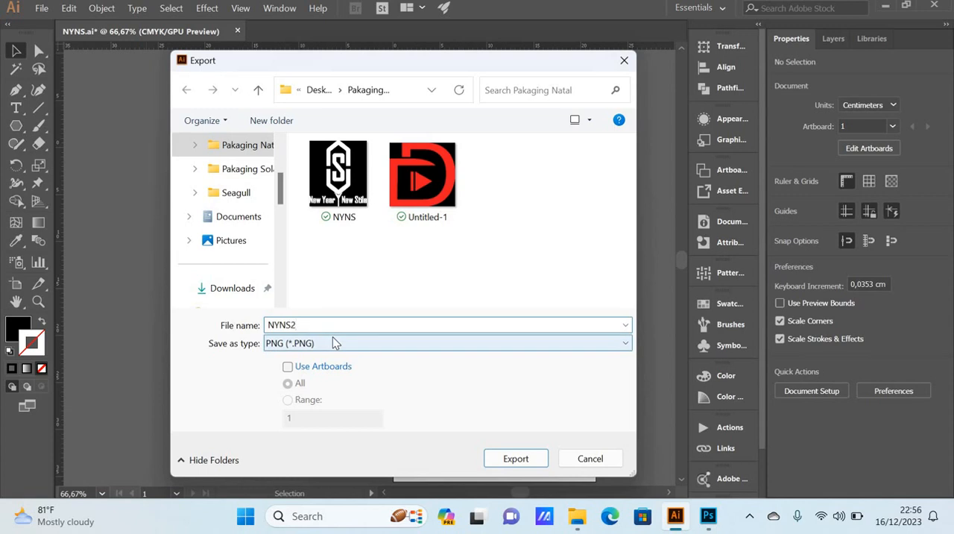
{"action": "type", "text": "2"}
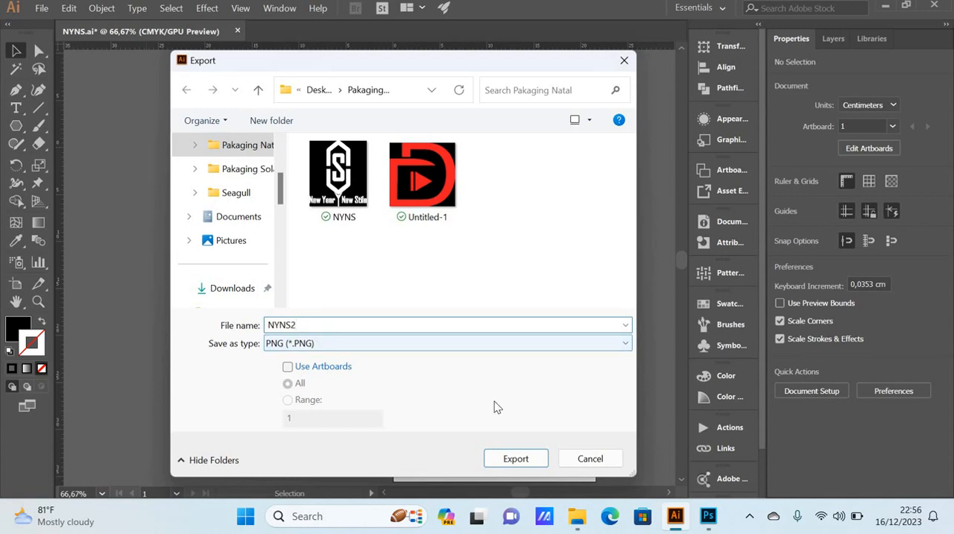
{"action": "left_click", "coordinate": [527, 458]}
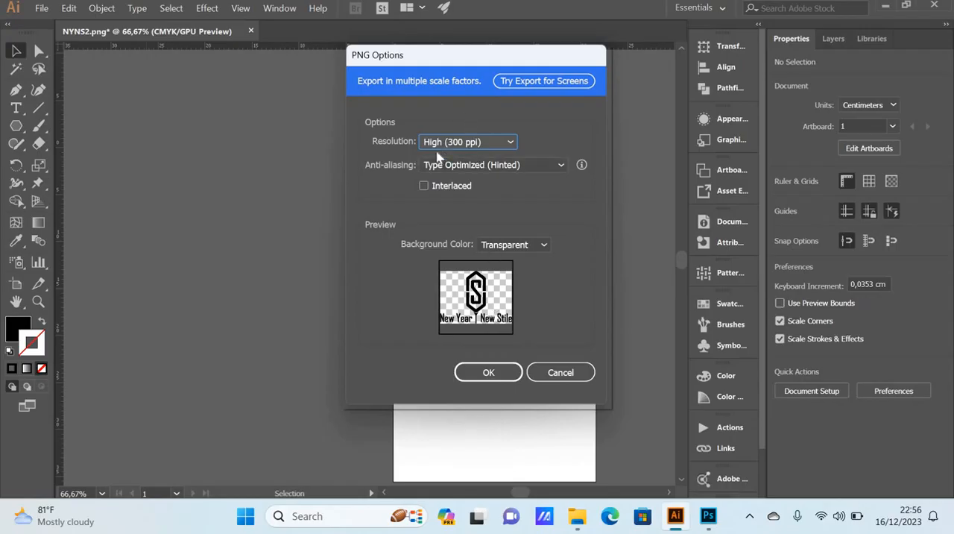
{"action": "left_click", "coordinate": [512, 144]}
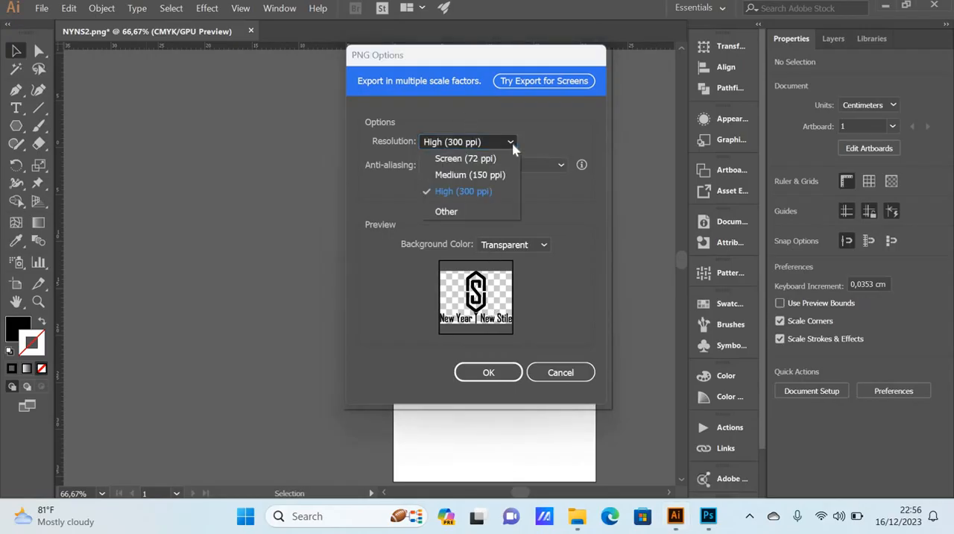
{"action": "left_click", "coordinate": [513, 148]}
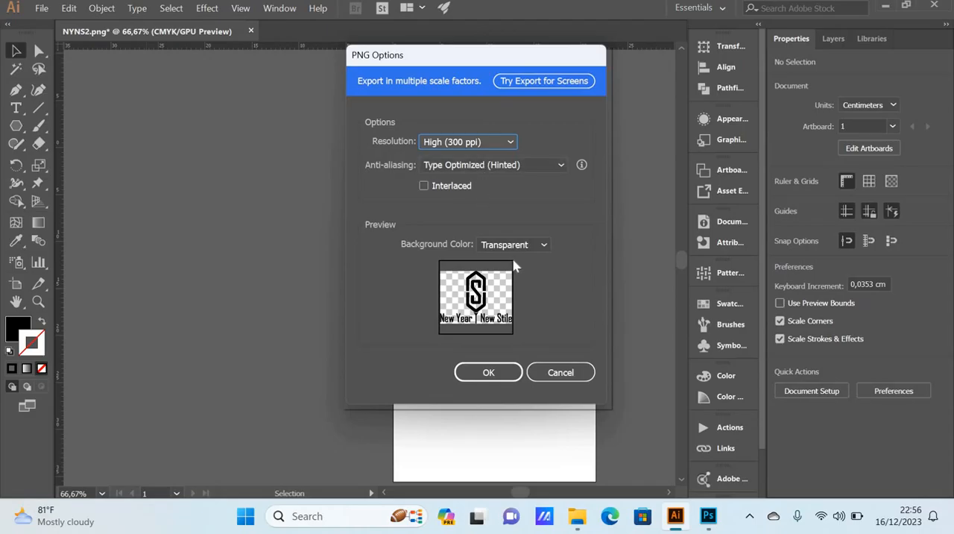
{"action": "left_click", "coordinate": [490, 373]}
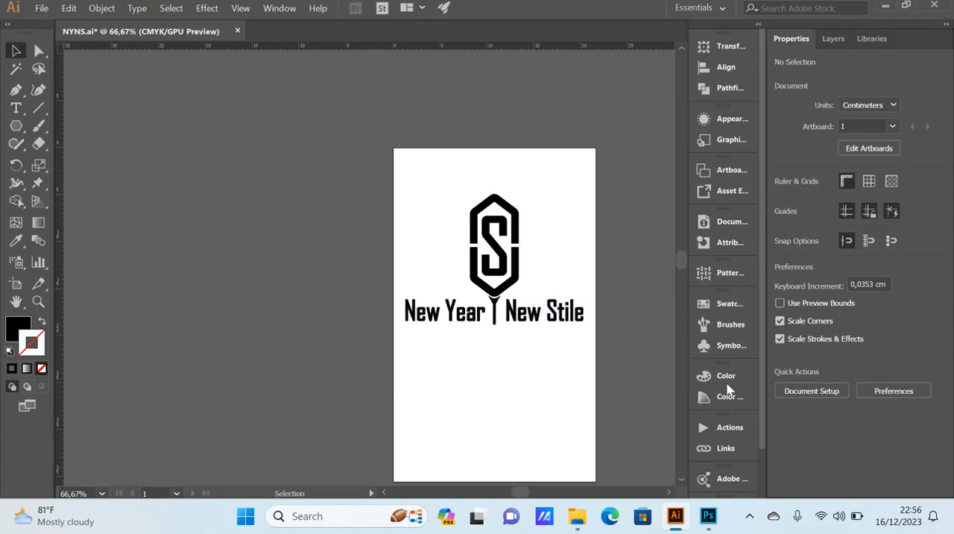
Step: Switch to Photoshop with the Free MokUp.psd T-shirt mockup open
{"action": "left_click", "coordinate": [708, 517]}
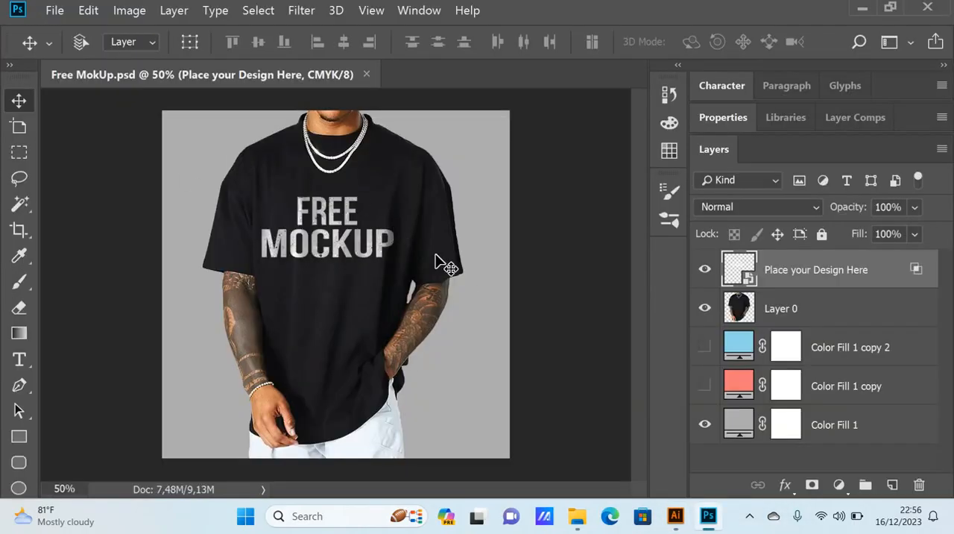
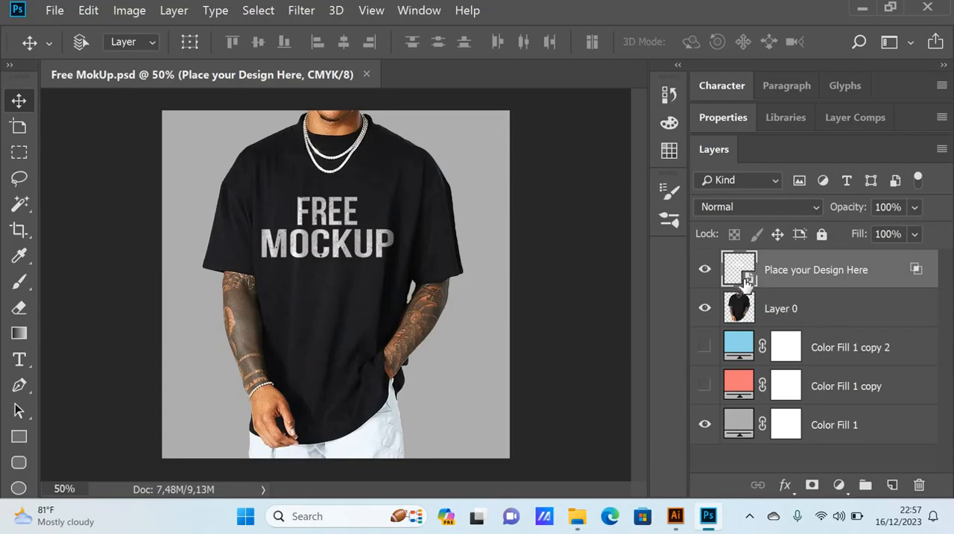
Step: Open the contents of the Place your Design Here smart object, hide Layer 2 and add a new empty layer above it
{"action": "double_click", "coordinate": [747, 278]}
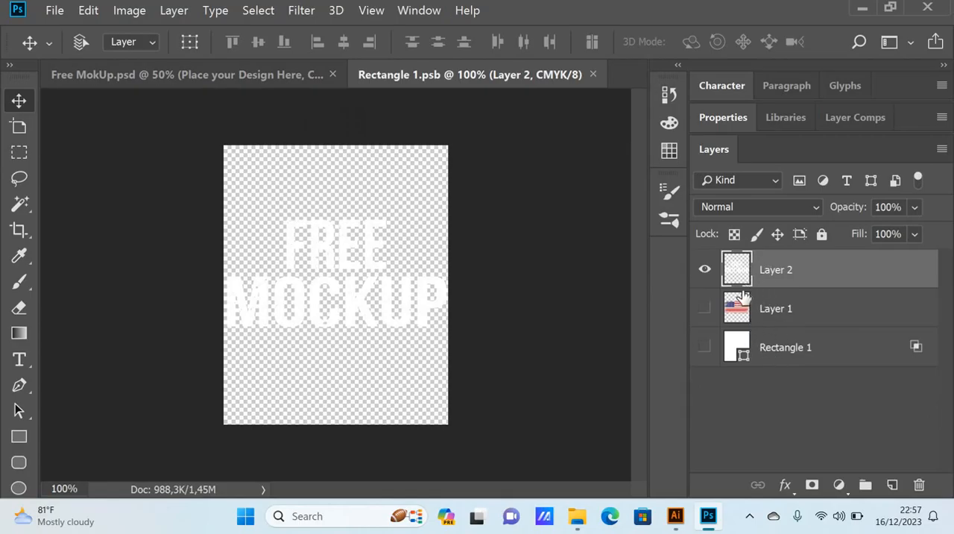
{"action": "left_click", "coordinate": [705, 270]}
{"action": "left_click", "coordinate": [705, 270]}
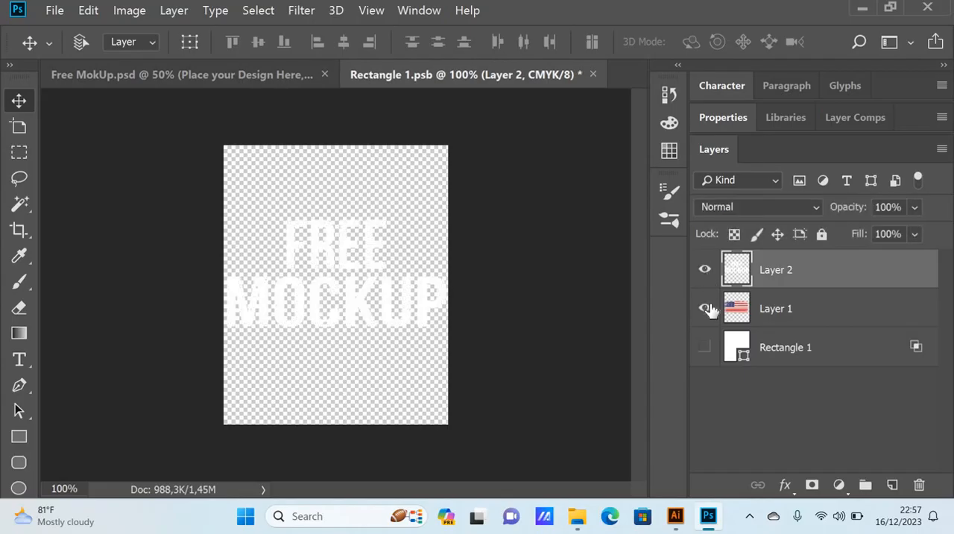
{"action": "left_click", "coordinate": [705, 307]}
{"action": "left_click", "coordinate": [704, 308]}
{"action": "left_click", "coordinate": [705, 272]}
{"action": "left_click", "coordinate": [705, 271]}
{"action": "left_click", "coordinate": [705, 271]}
{"action": "left_click", "coordinate": [705, 271]}
{"action": "left_click", "coordinate": [706, 272]}
{"action": "left_click", "coordinate": [706, 271]}
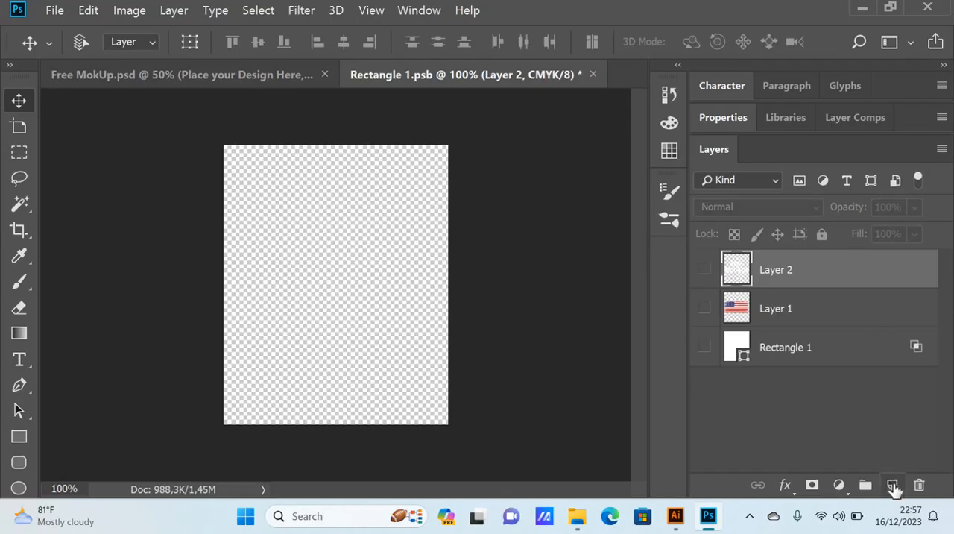
{"action": "left_click", "coordinate": [893, 486]}
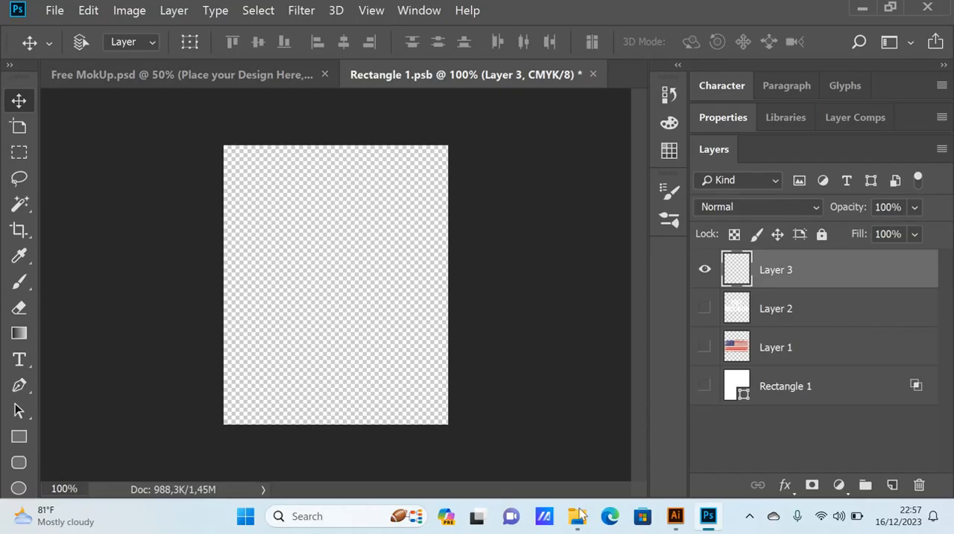
Step: Bring the black NYNS2 logo from the Pakaging Natal folder into the Rectangle 1.psb canvas
{"action": "mouse_move", "coordinate": [578, 522]}
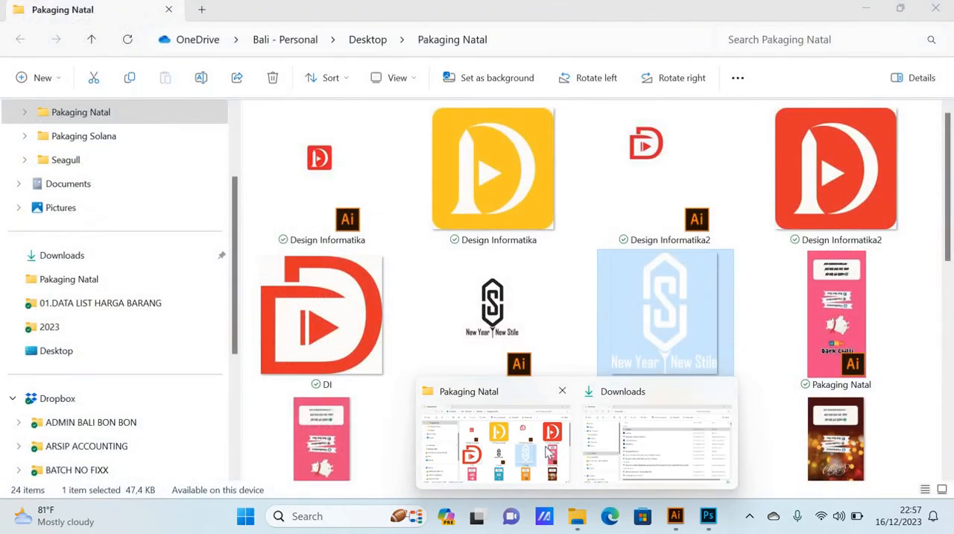
{"action": "left_click", "coordinate": [552, 448]}
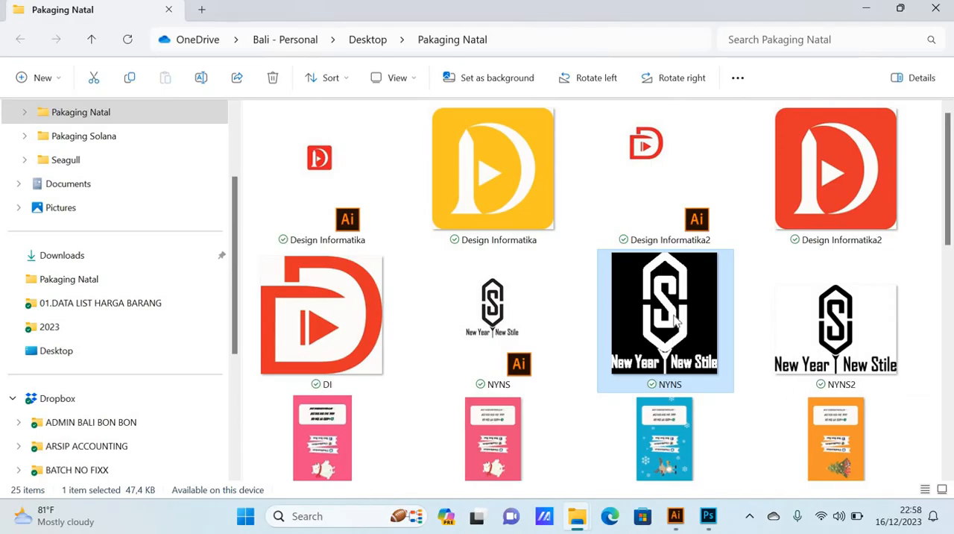
{"action": "left_click", "coordinate": [834, 326]}
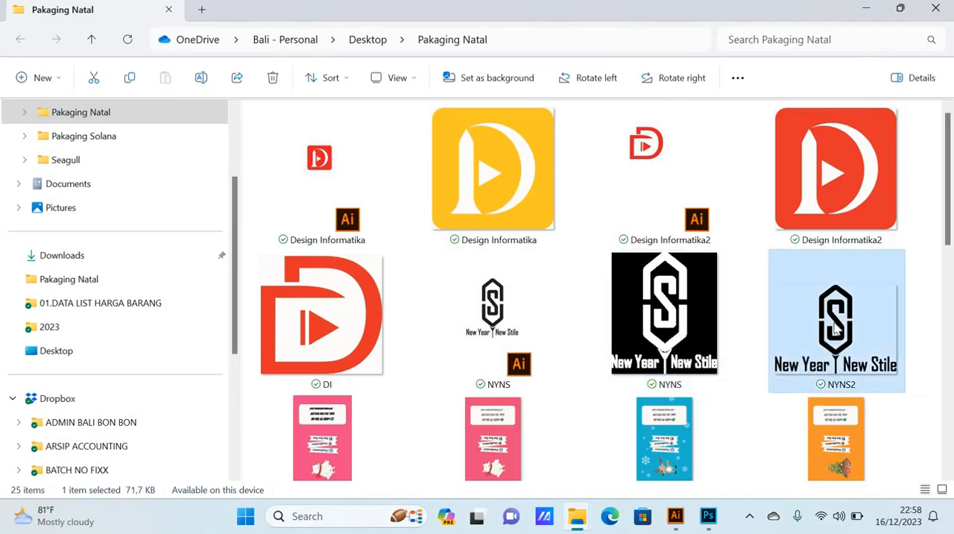
{"action": "left_click_drag", "start_coordinate": [823, 401], "coordinate": [389, 291]}
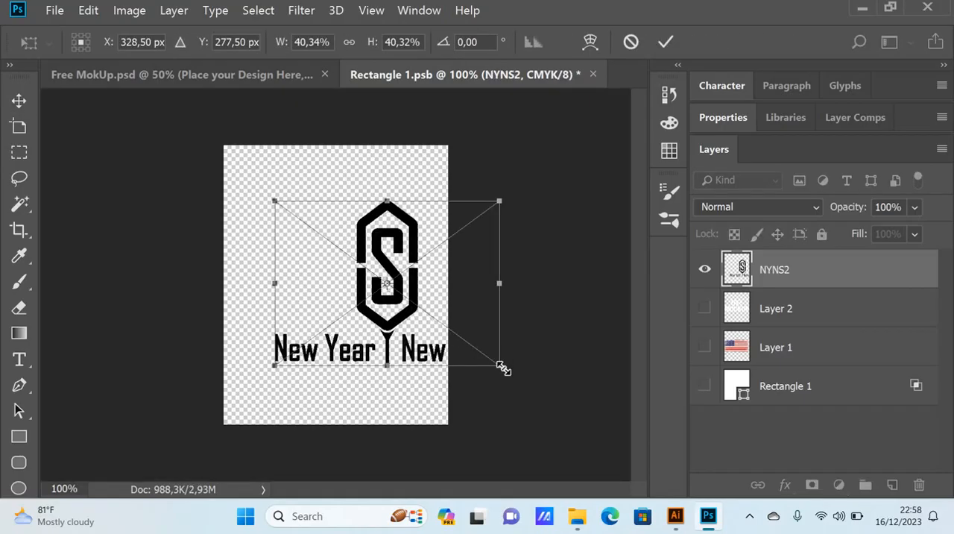
Step: Scale the placed logo to about 23.26% and place it centred in the canvas's upper half, top-left corner at about X 96 px, Y 57 px
{"action": "left_click_drag", "start_coordinate": [502, 366], "coordinate": [452, 329]}
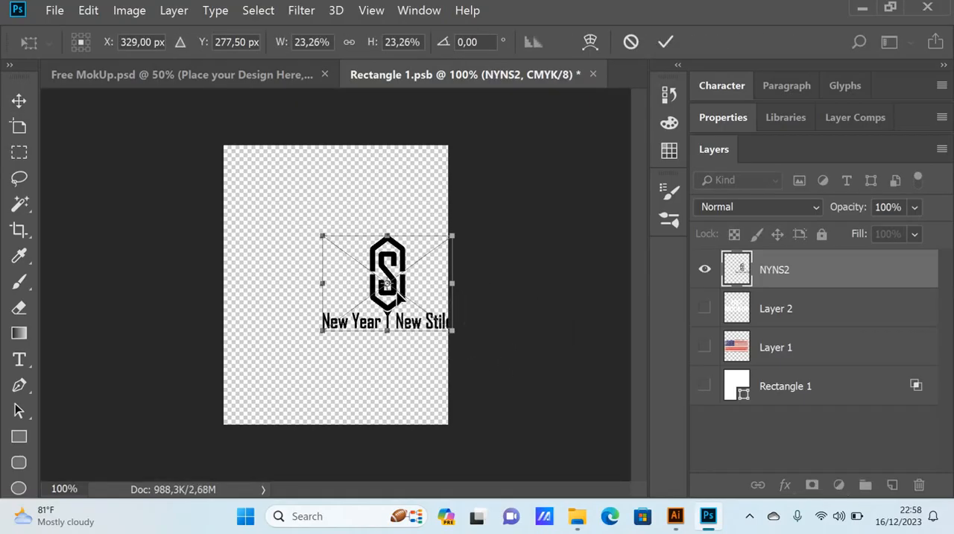
{"action": "left_click_drag", "start_coordinate": [388, 283], "coordinate": [322, 235]}
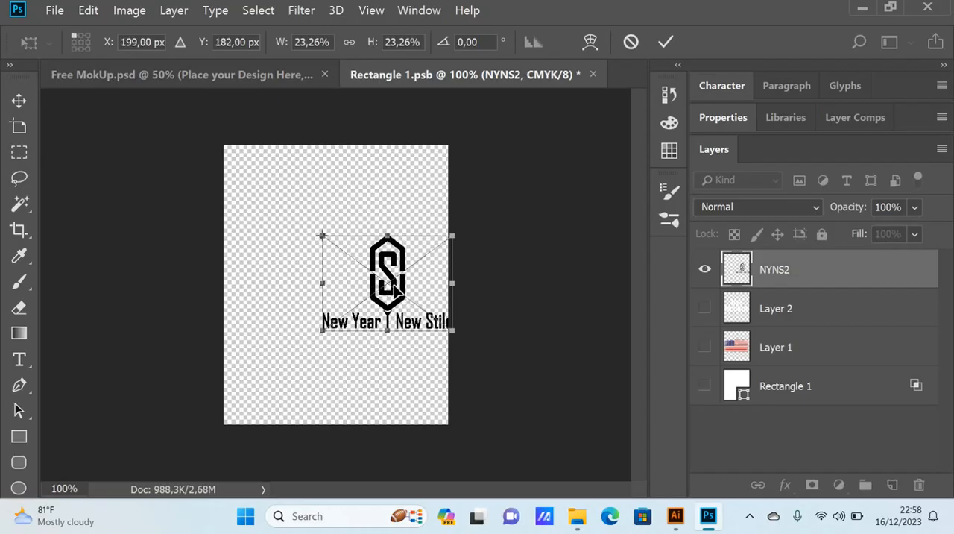
{"action": "left_click_drag", "start_coordinate": [394, 289], "coordinate": [347, 228]}
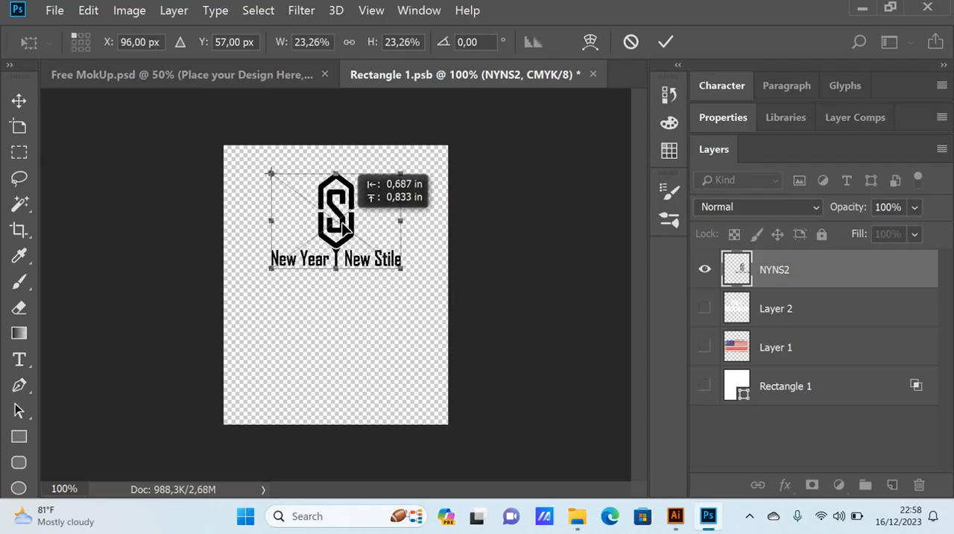
{"action": "left_click", "coordinate": [19, 105]}
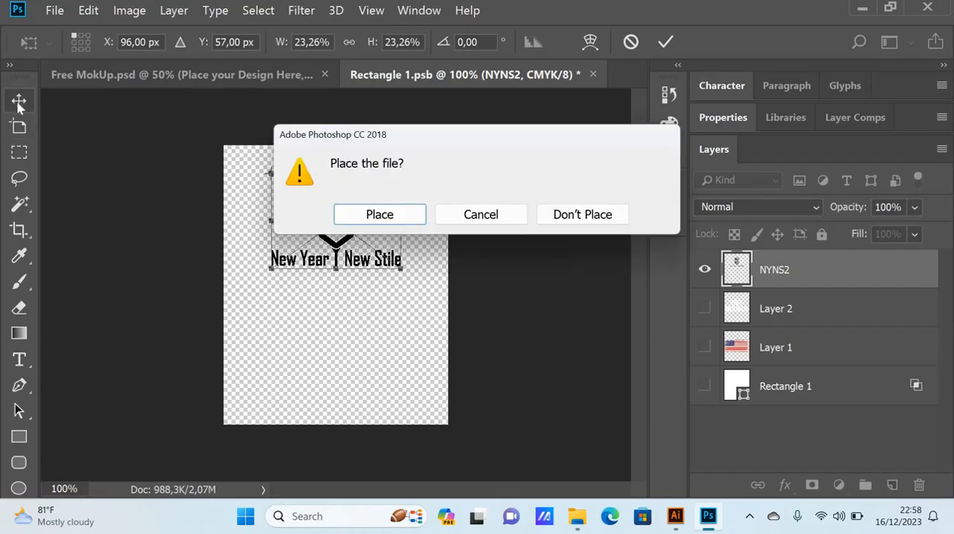
{"action": "left_click", "coordinate": [379, 215]}
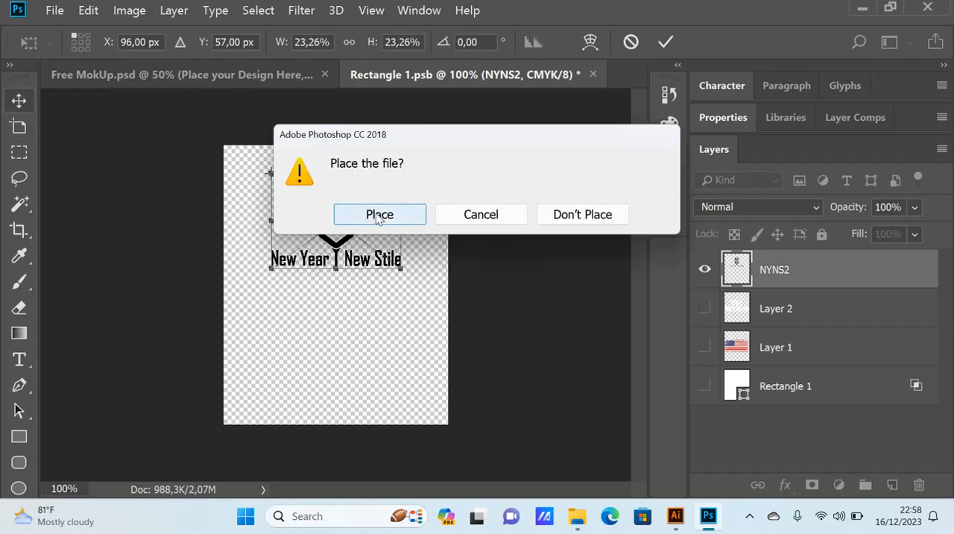
Step: Save the smart object's contents, then return to Free MokUp.psd and move the design slightly down on the shirt's chest
{"action": "left_click", "coordinate": [54, 9]}
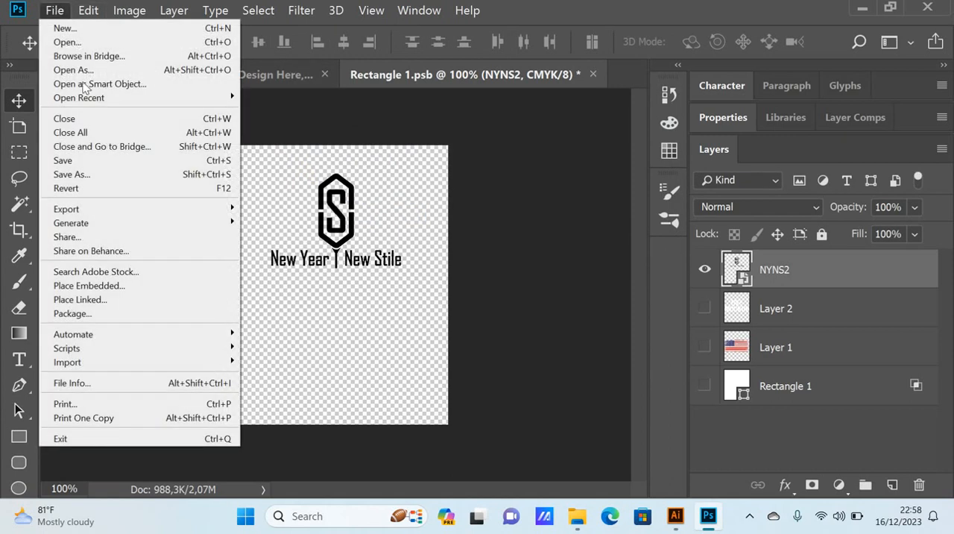
{"action": "left_click", "coordinate": [104, 159]}
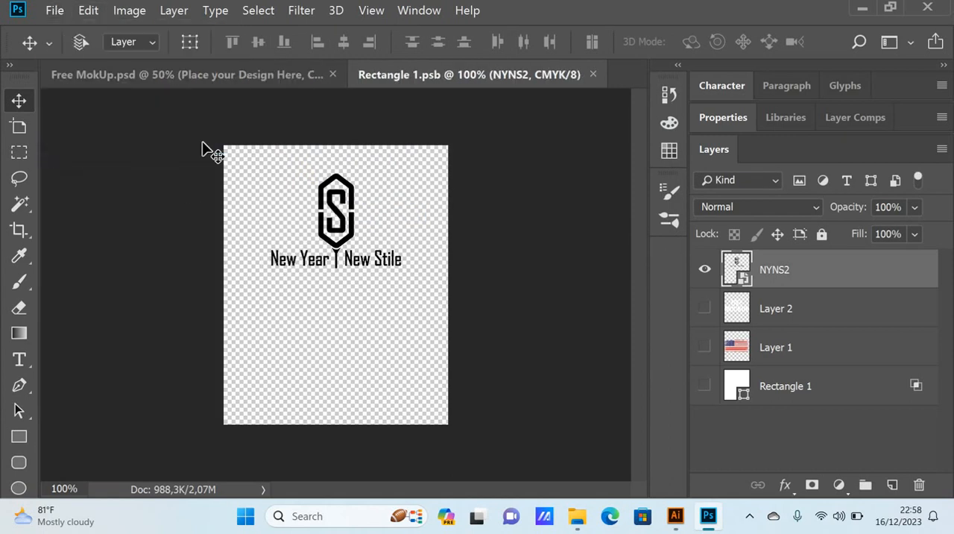
{"action": "left_click", "coordinate": [167, 75]}
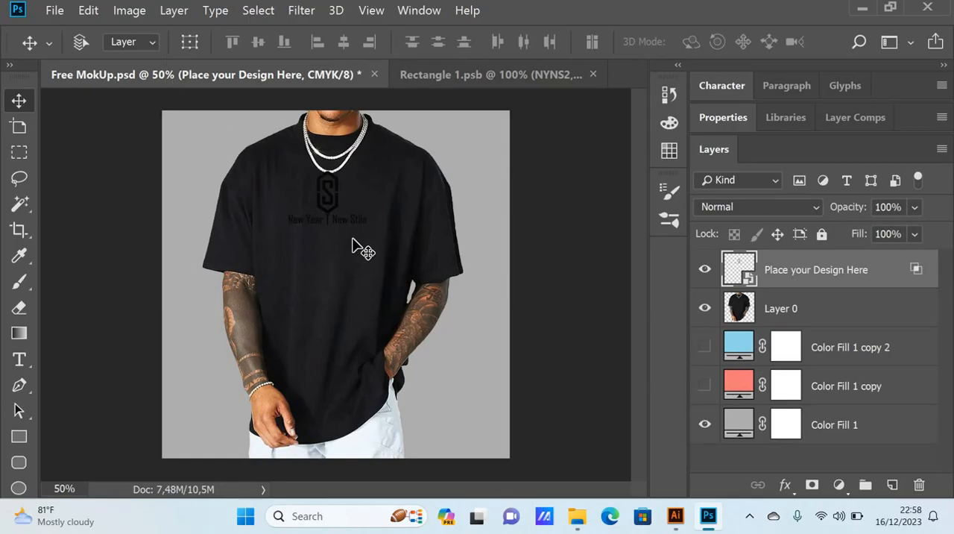
{"action": "left_click_drag", "start_coordinate": [332, 208], "coordinate": [337, 220]}
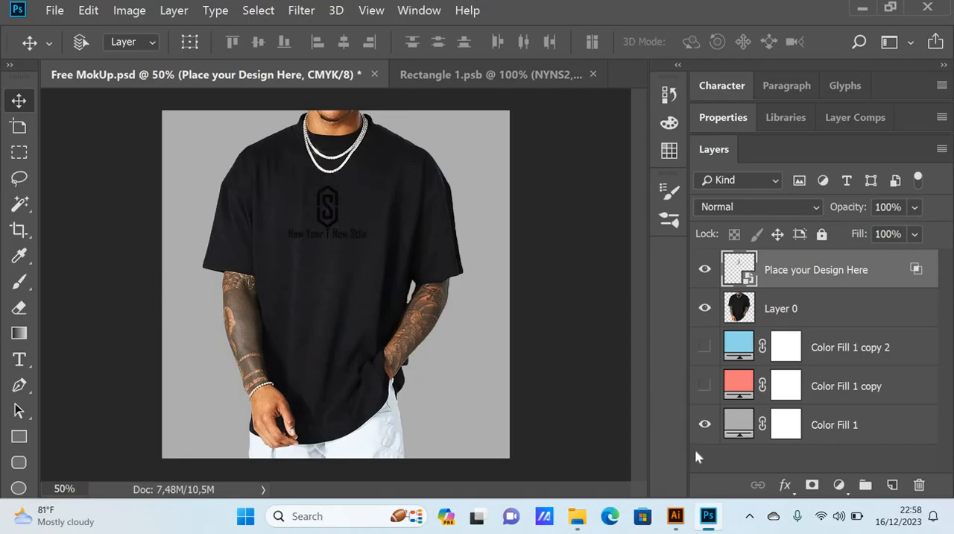
Step: Switch to Illustrator and set both the fill and the stroke of the entire logo, including New Year and New Stile, to white
{"action": "left_click", "coordinate": [683, 521]}
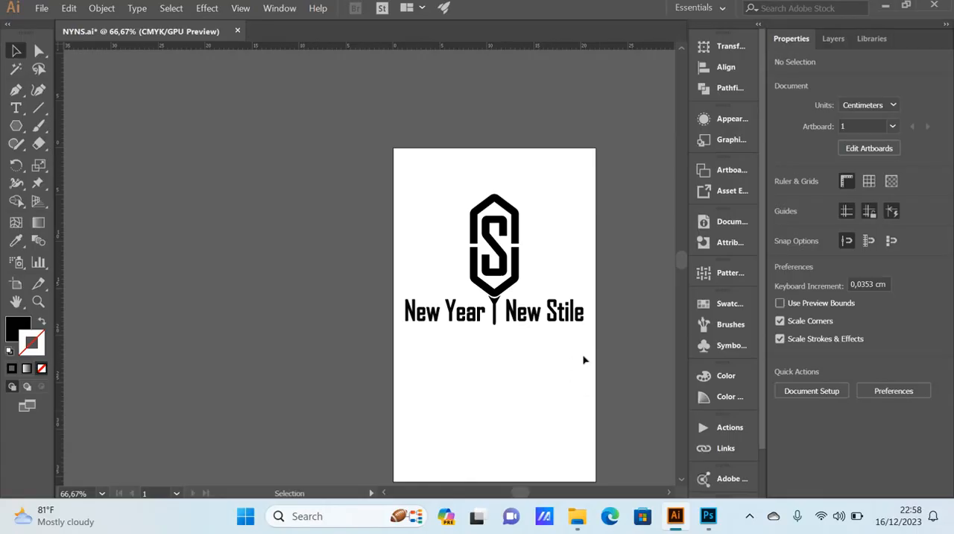
{"action": "left_click_drag", "start_coordinate": [584, 356], "coordinate": [386, 172]}
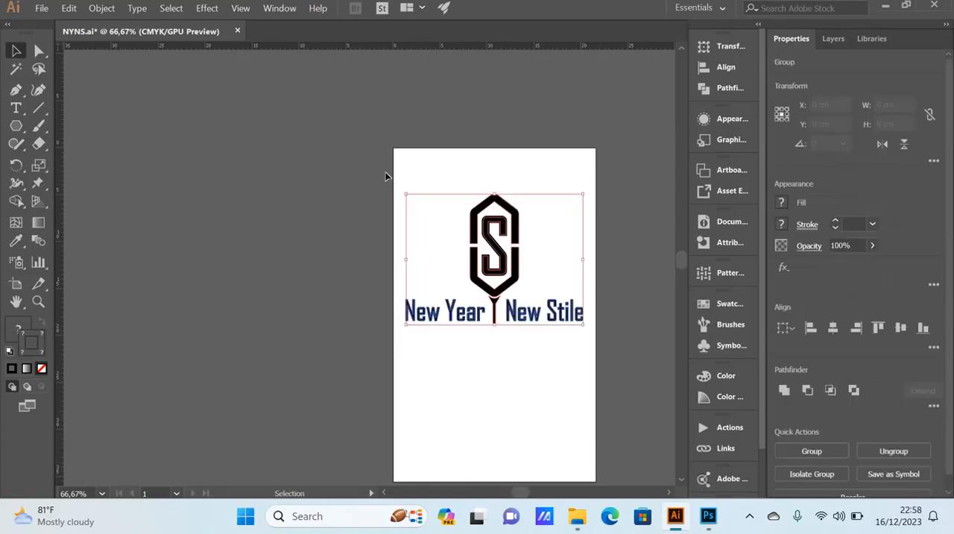
{"action": "left_click", "coordinate": [18, 329]}
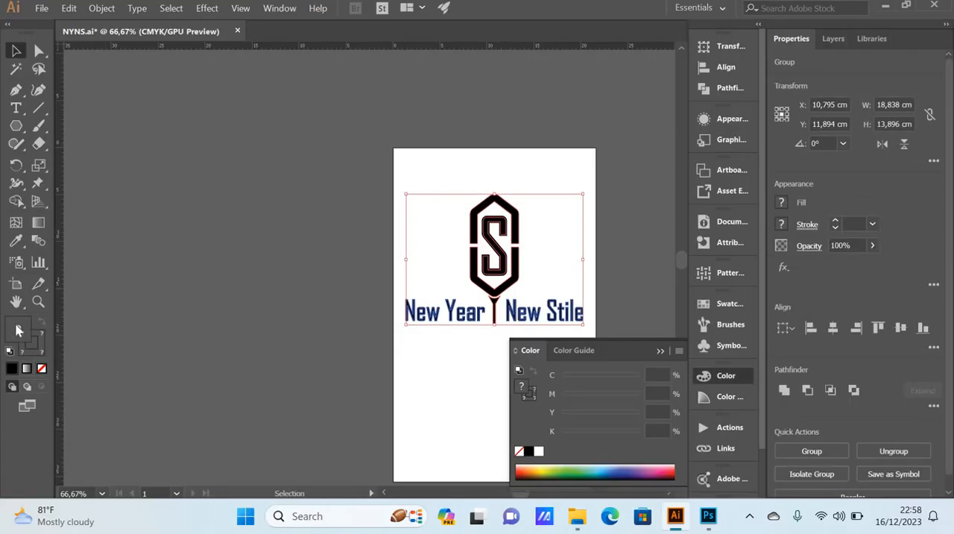
{"action": "left_click", "coordinate": [539, 451]}
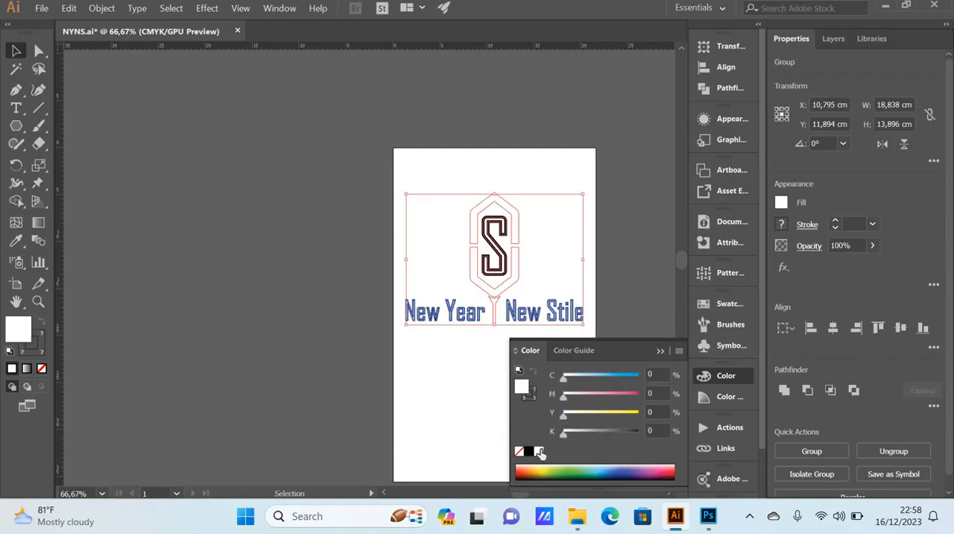
{"action": "left_click", "coordinate": [32, 350]}
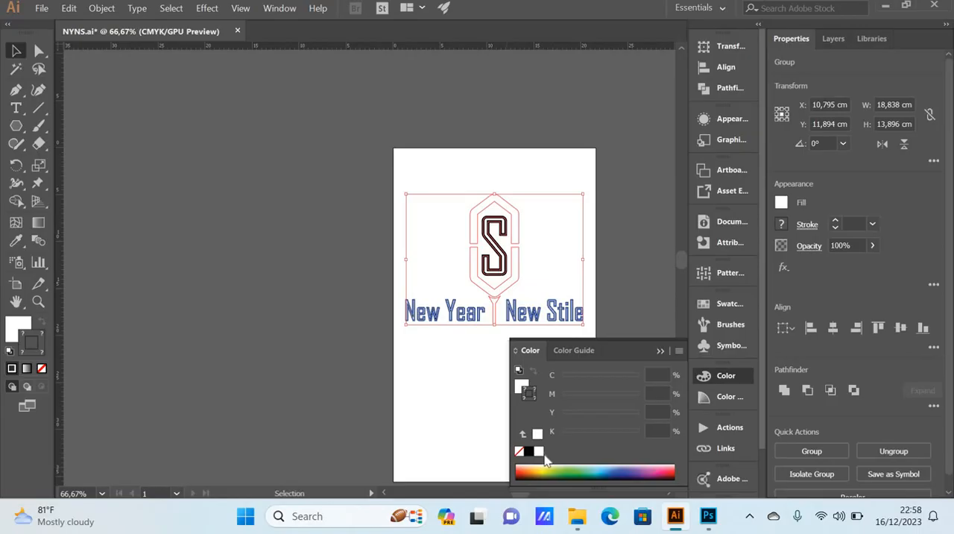
{"action": "left_click", "coordinate": [540, 451]}
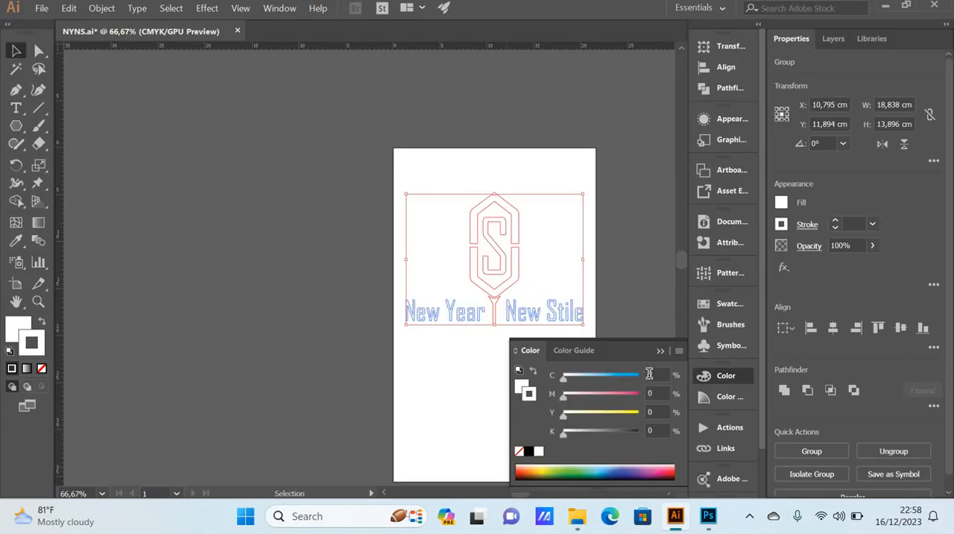
{"action": "left_click", "coordinate": [659, 351]}
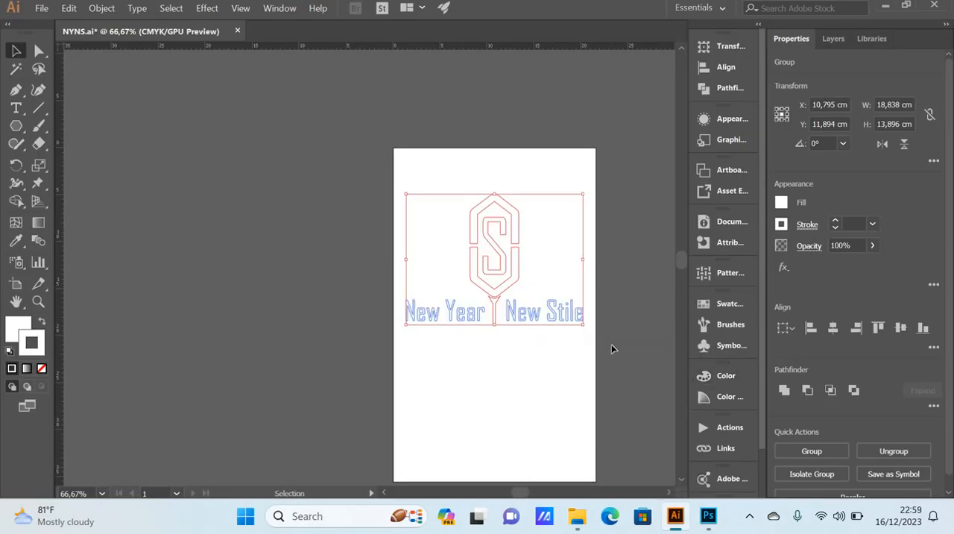
{"action": "left_click", "coordinate": [611, 349]}
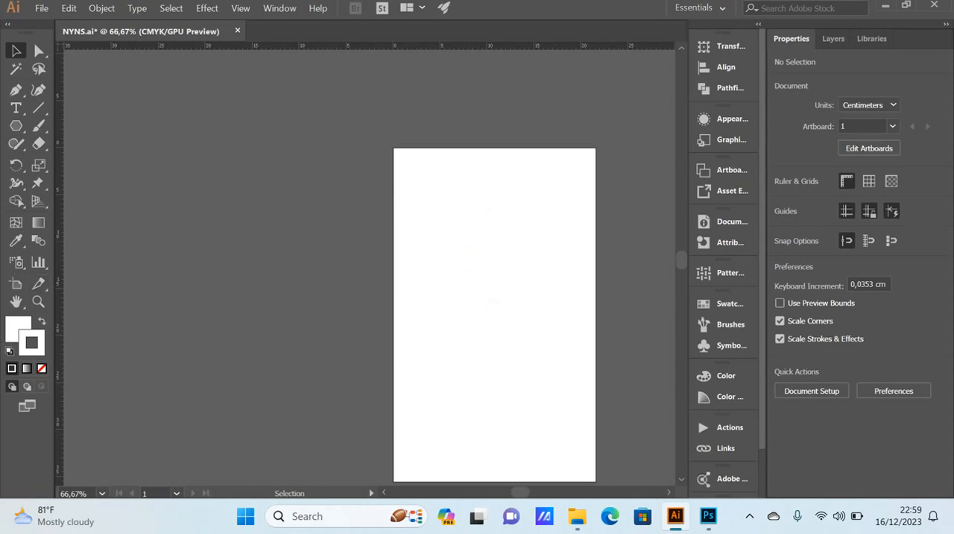
Step: Export the white logo as a PNG named NYNS3 at High (300 ppi) resolution with a transparent background
{"action": "left_click", "coordinate": [42, 9]}
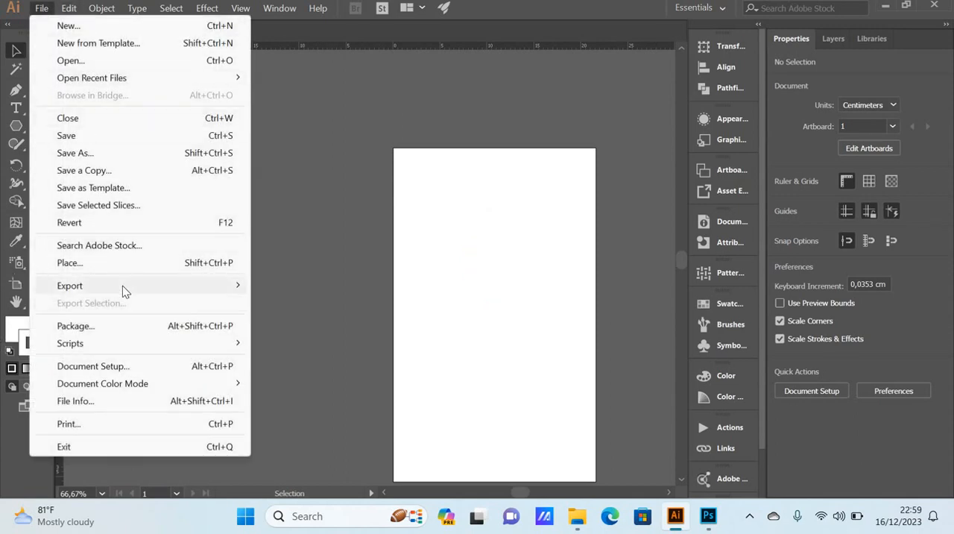
{"action": "mouse_move", "coordinate": [122, 285]}
{"action": "left_click", "coordinate": [336, 303]}
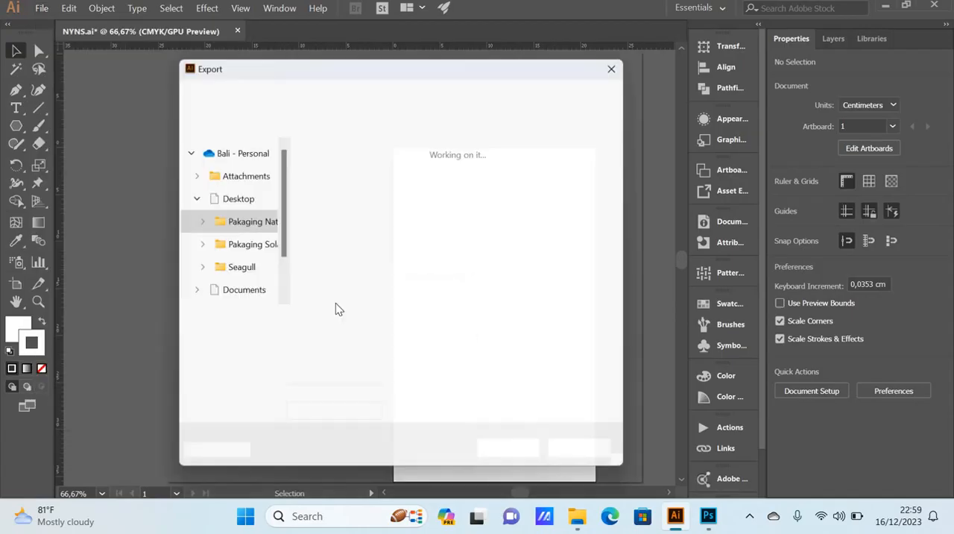
{"action": "left_click", "coordinate": [314, 322]}
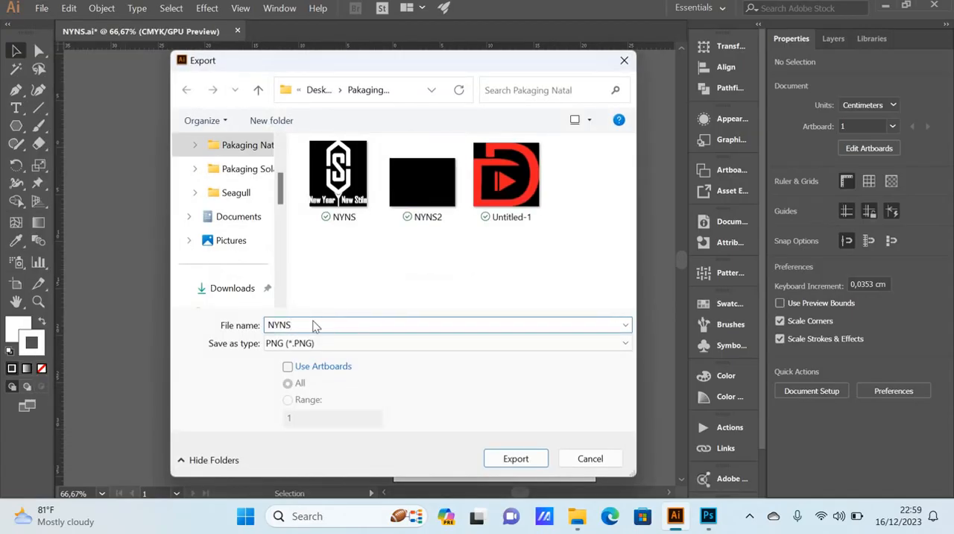
{"action": "type", "text": "3"}
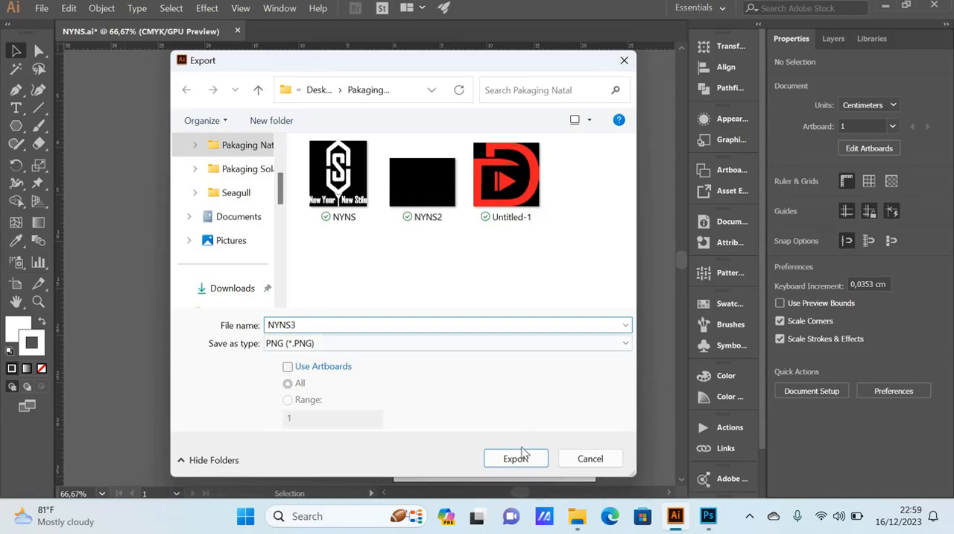
{"action": "left_click", "coordinate": [521, 456]}
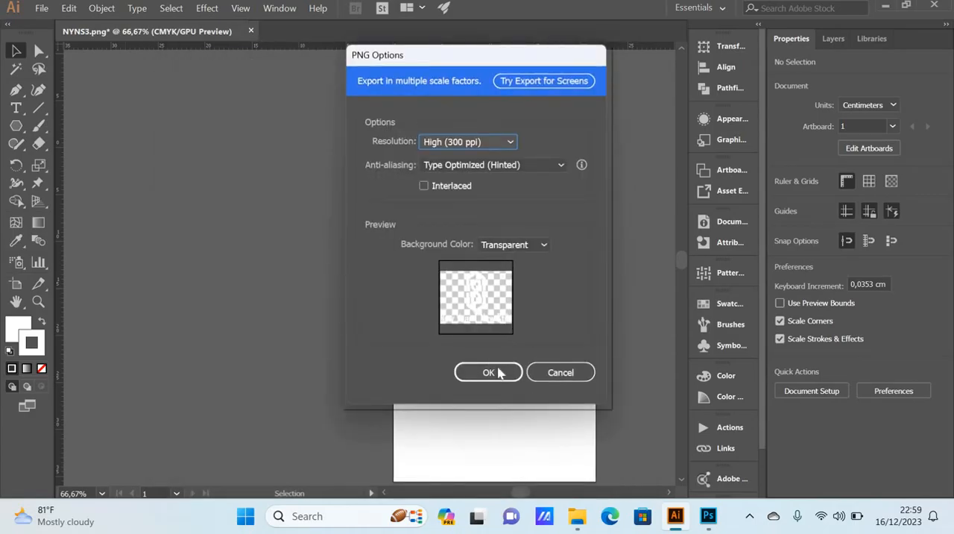
{"action": "left_click", "coordinate": [489, 377]}
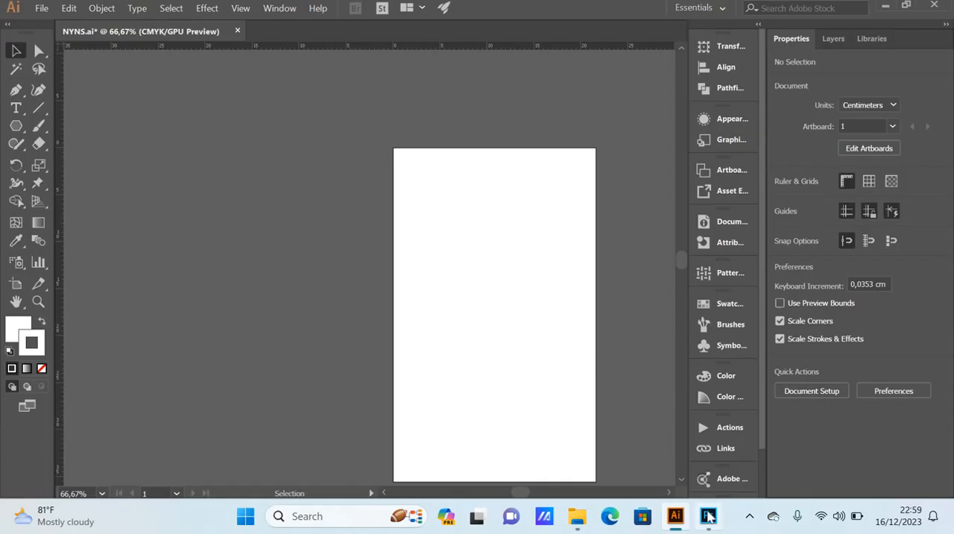
Step: Switch to Photoshop, close and reopen the Place your Design Here smart object's contents, and hide the NYNS2 layer
{"action": "left_click", "coordinate": [708, 516]}
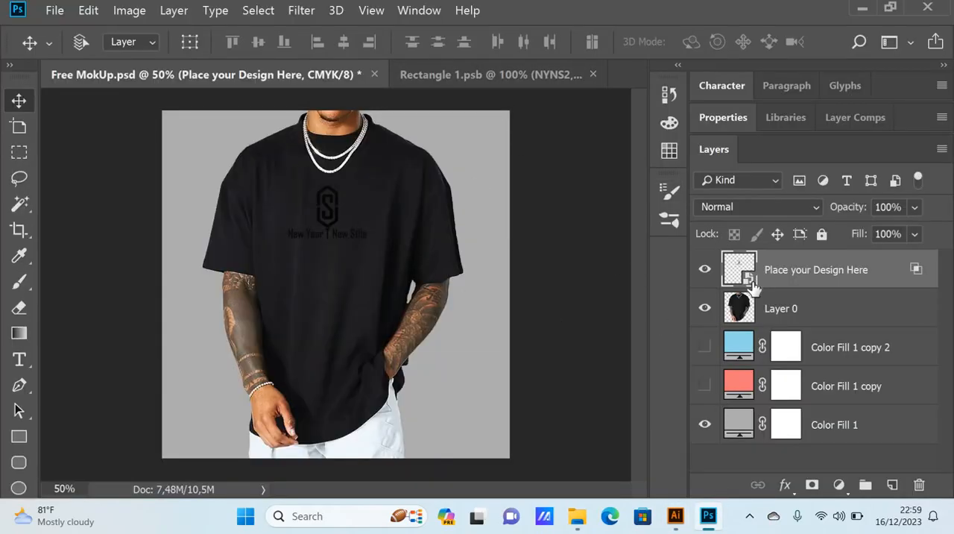
{"action": "left_click", "coordinate": [593, 75]}
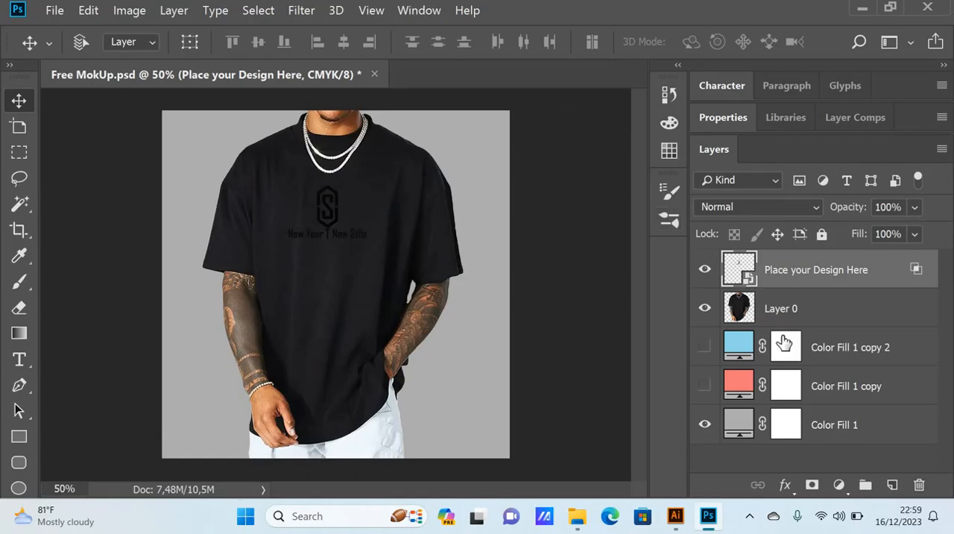
{"action": "double_click", "coordinate": [750, 277]}
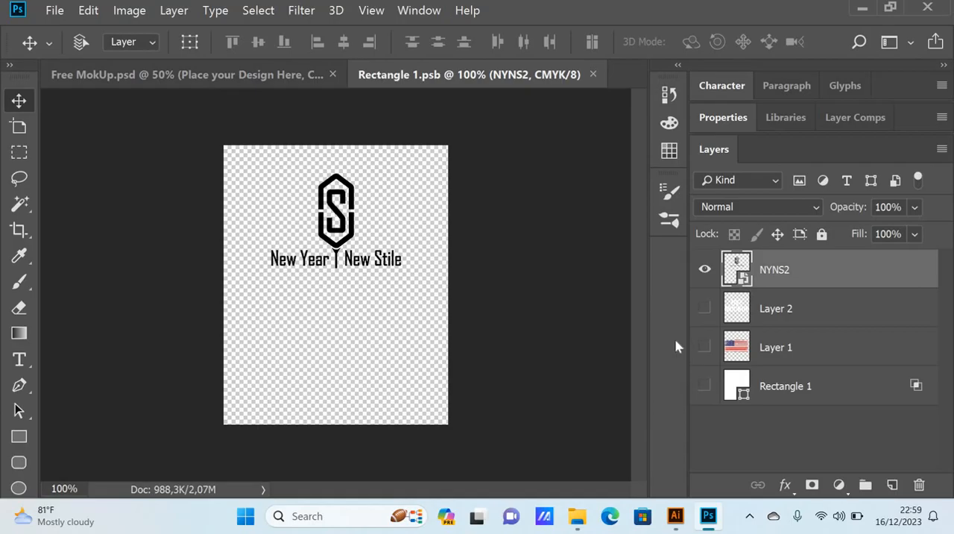
{"action": "left_click", "coordinate": [705, 270]}
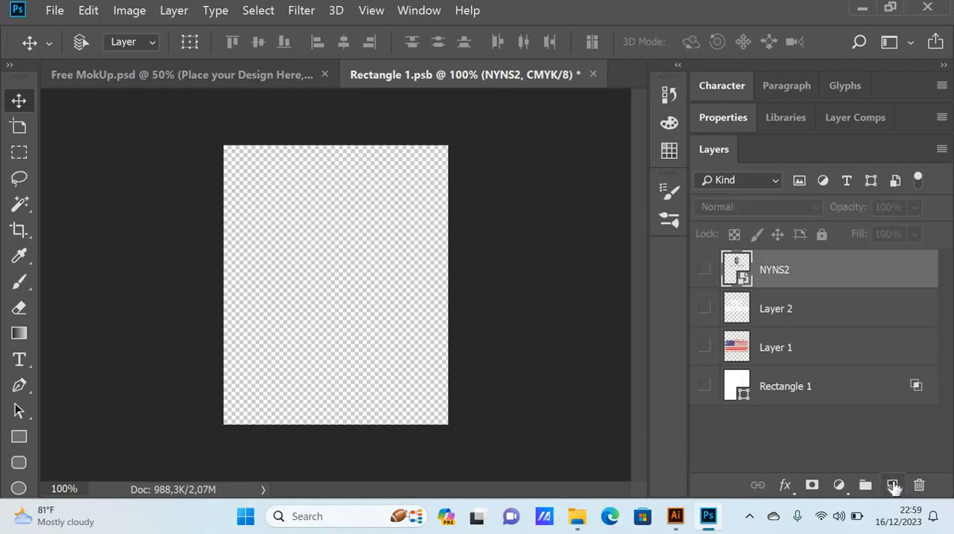
Step: Add a new layer above NYNS2, then open the Pakaging Natal folder in File Explorer, refresh it and locate the exported NYNS3 image
{"action": "left_click", "coordinate": [892, 484]}
{"action": "mouse_move", "coordinate": [577, 516]}
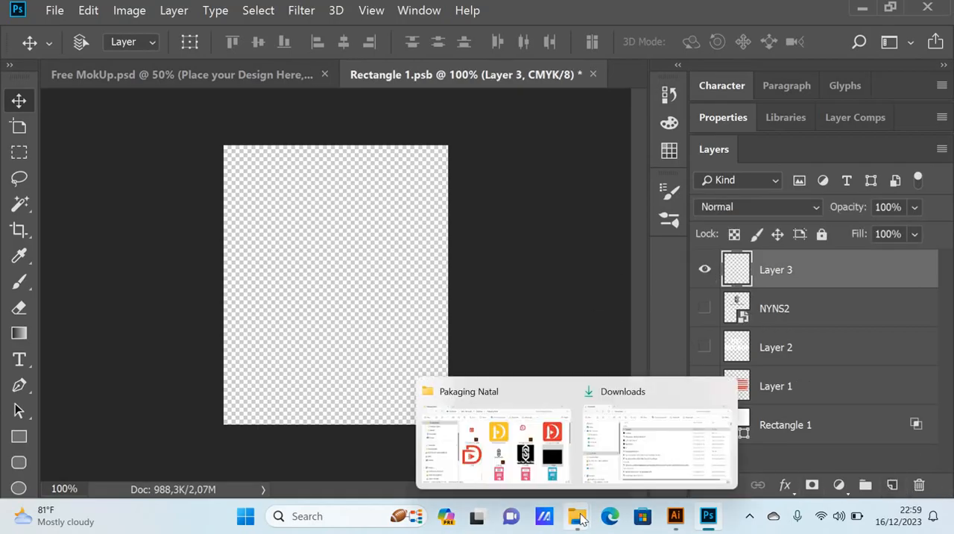
{"action": "left_click", "coordinate": [570, 446]}
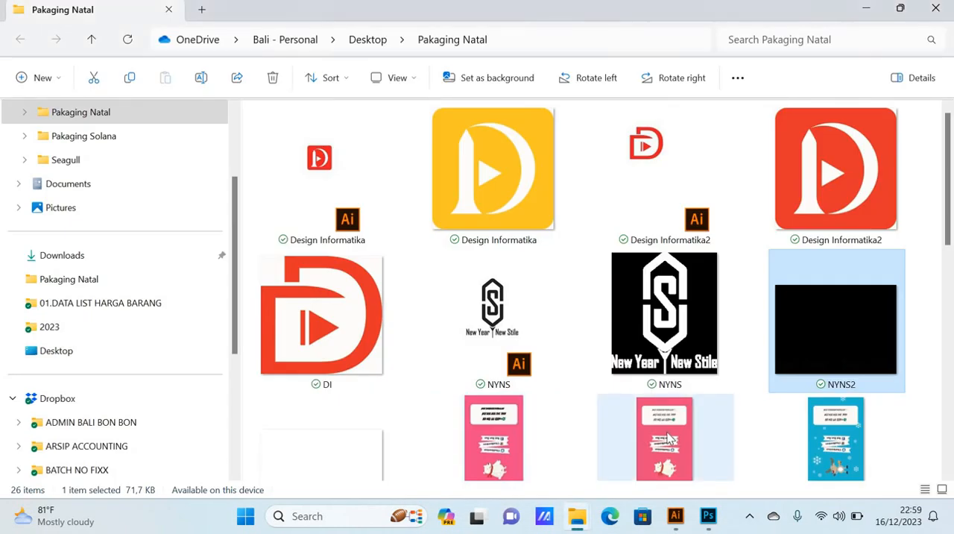
{"action": "scroll", "coordinate": [665, 429], "scroll_direction": "down", "scroll_amount": 8}
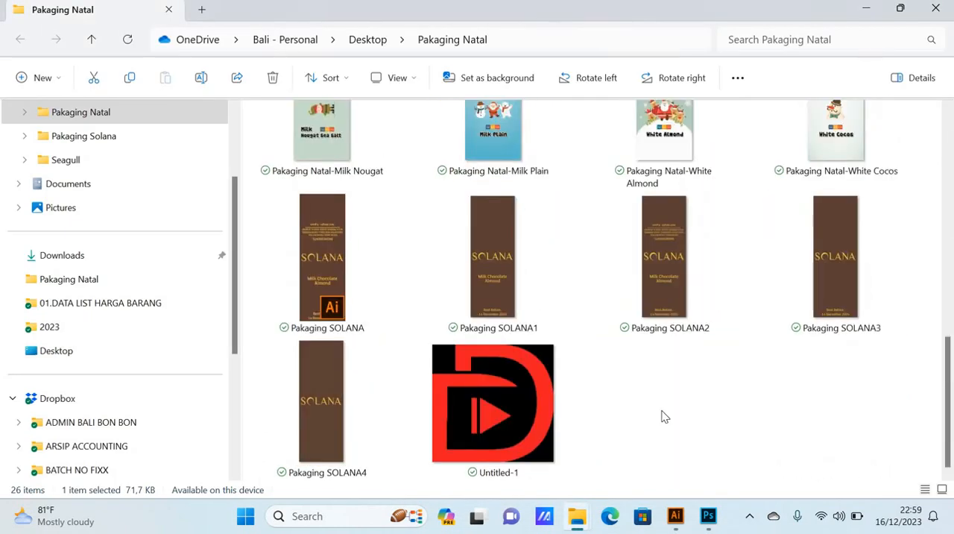
{"action": "scroll", "coordinate": [665, 417], "scroll_direction": "up", "scroll_amount": 8}
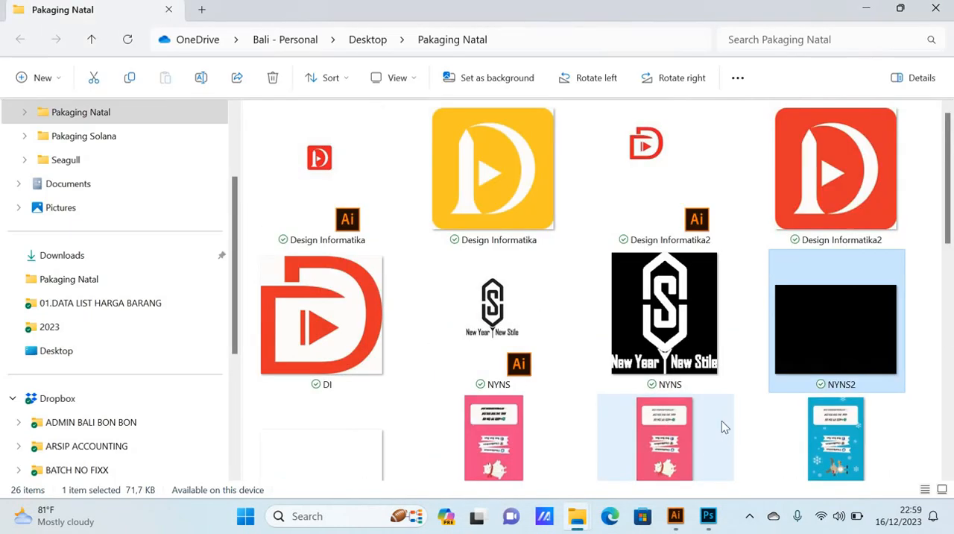
{"action": "scroll", "coordinate": [724, 418], "scroll_direction": "down", "scroll_amount": 8}
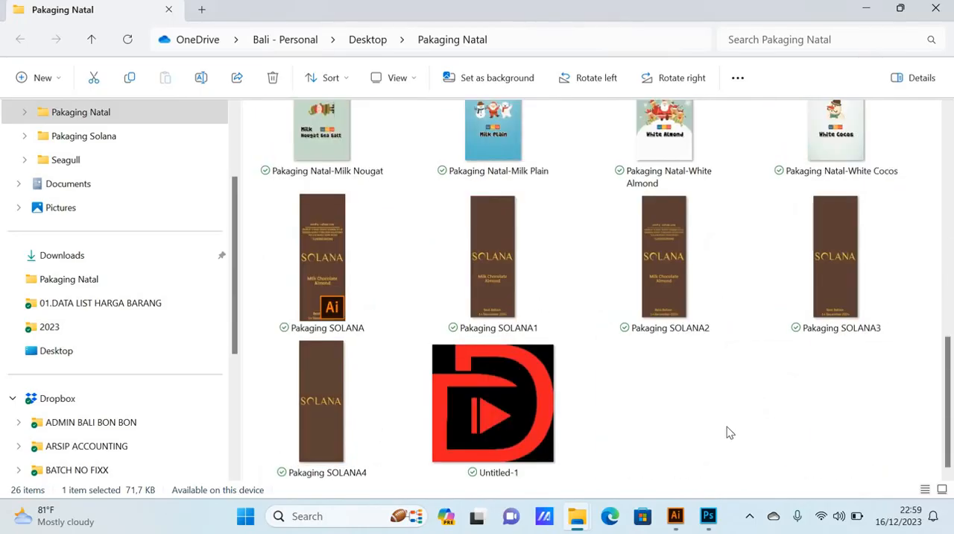
{"action": "right_click", "coordinate": [758, 403]}
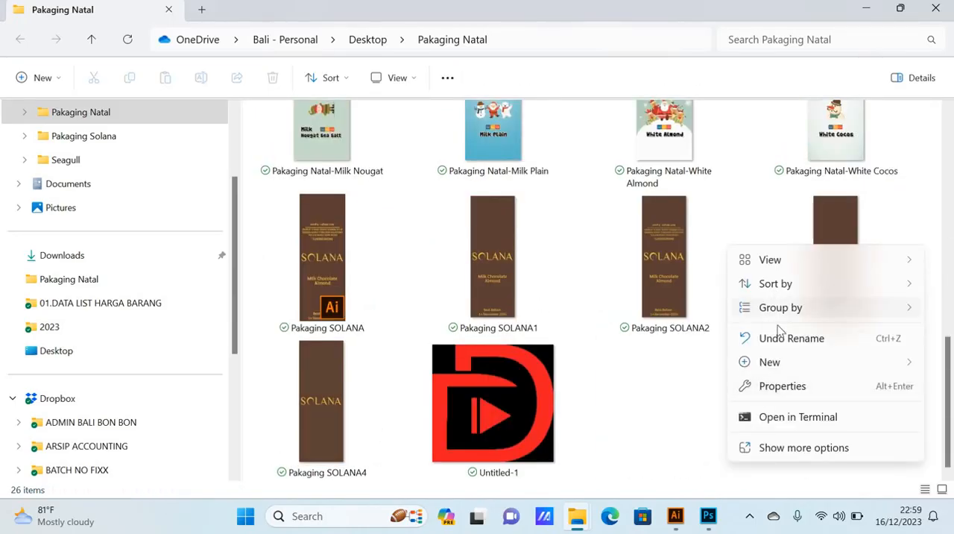
{"action": "left_click", "coordinate": [687, 393]}
{"action": "left_click", "coordinate": [129, 41]}
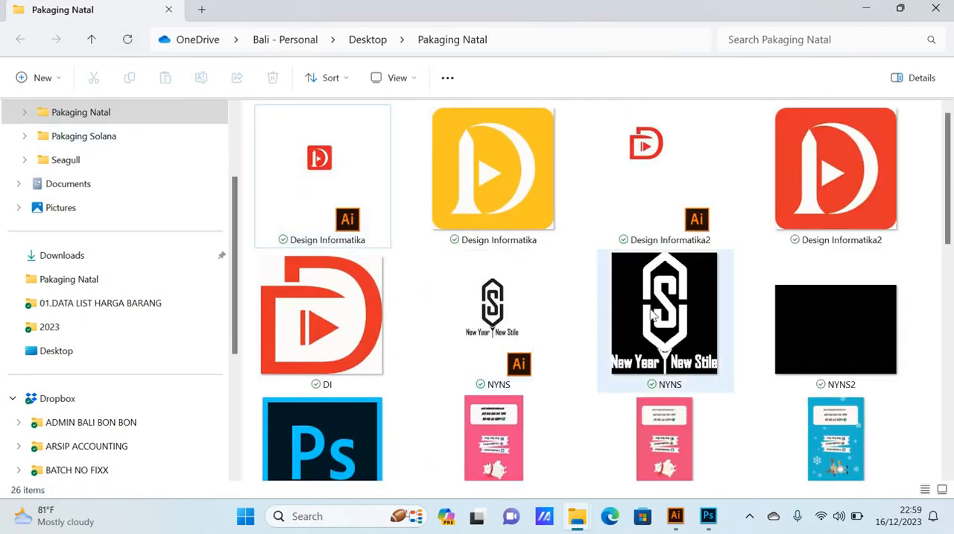
{"action": "scroll", "coordinate": [653, 314], "scroll_direction": "down", "scroll_amount": 10}
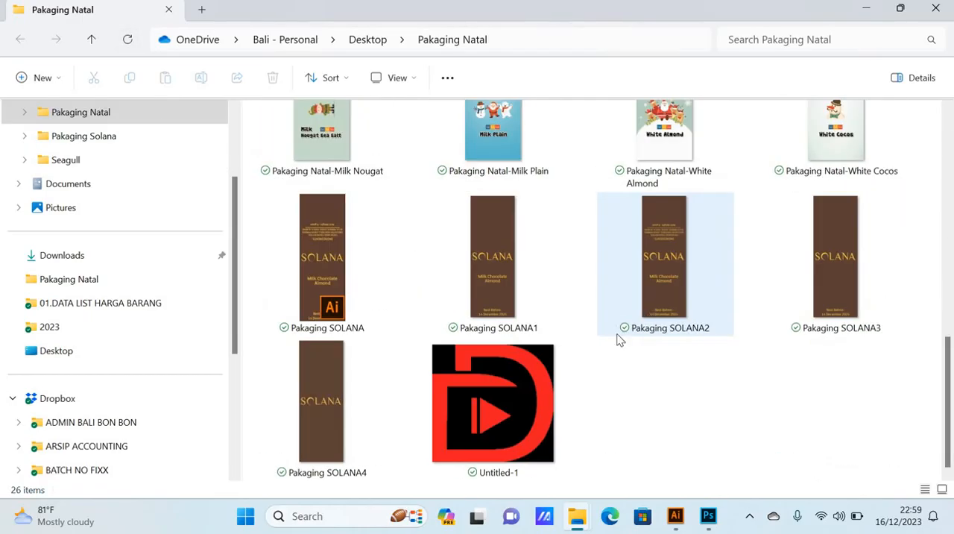
{"action": "left_click", "coordinate": [676, 516]}
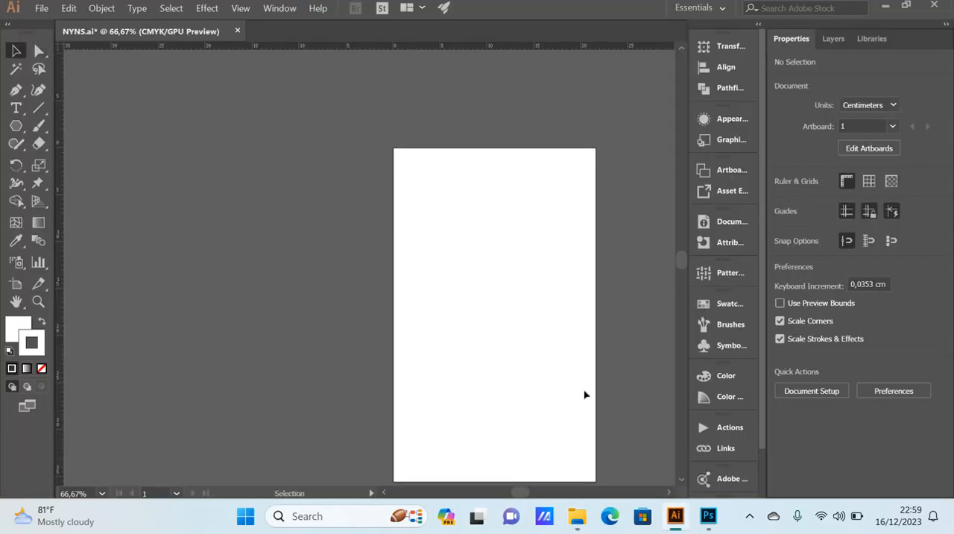
{"action": "key", "text": "alt+Tab"}
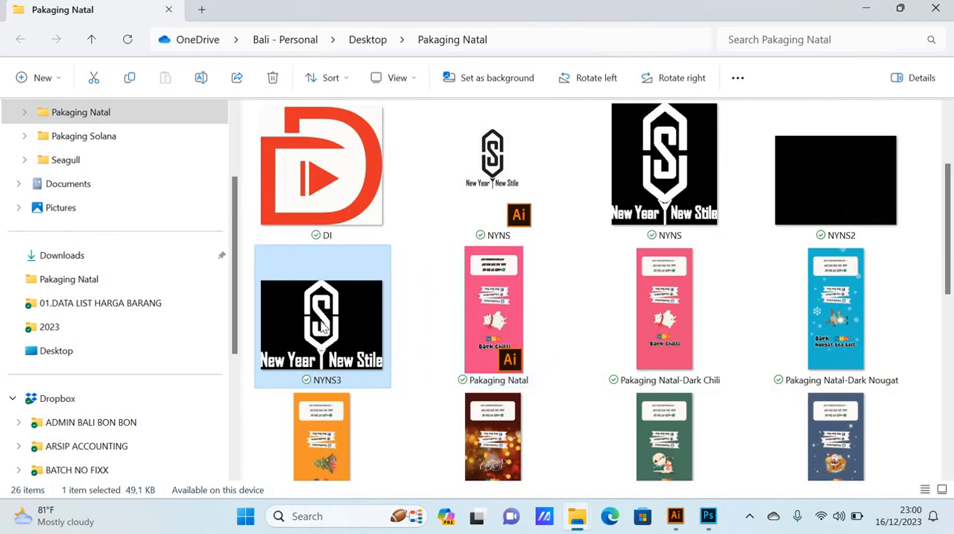
Step: Place NYNS3 into Rectangle 1.psb in Photoshop, scaled to 27.46% and centred in the upper part of the canvas at about X 225.5, Y 167 px
{"action": "left_click_drag", "start_coordinate": [322, 328], "coordinate": [374, 293]}
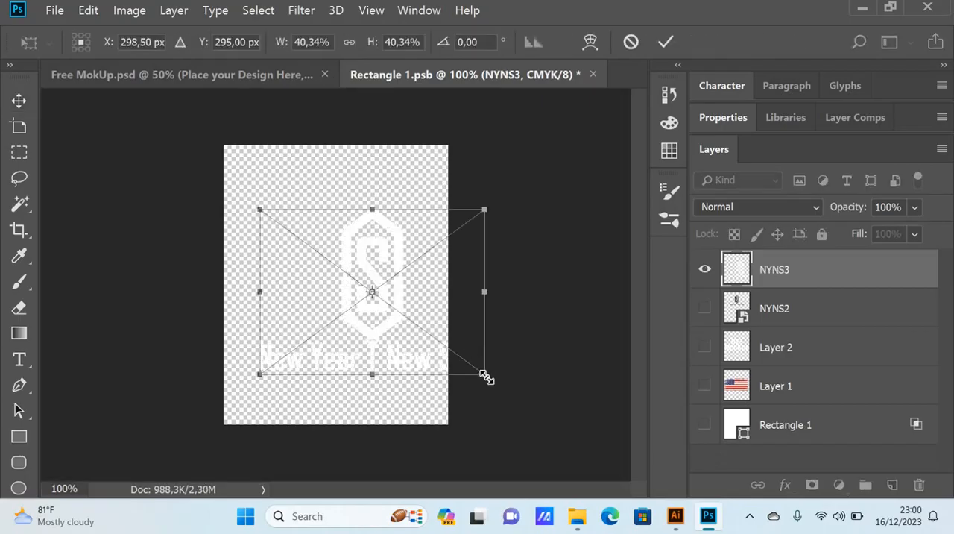
{"action": "left_click_drag", "start_coordinate": [485, 377], "coordinate": [447, 348]}
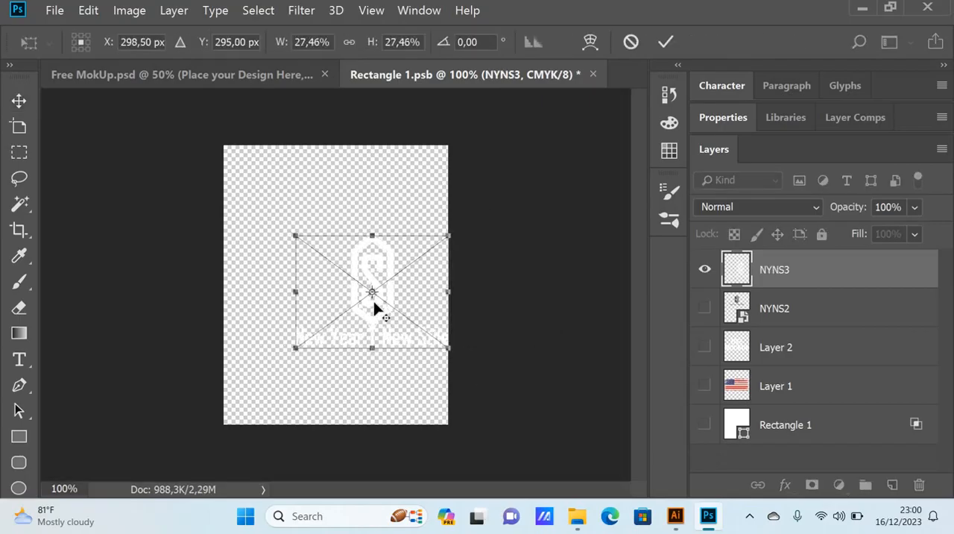
{"action": "left_click_drag", "start_coordinate": [372, 292], "coordinate": [304, 233]}
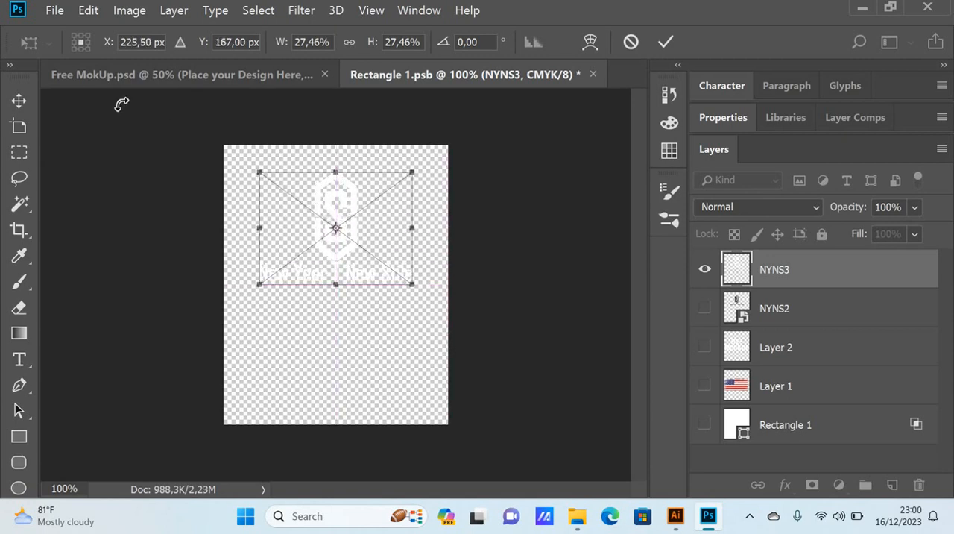
{"action": "left_click", "coordinate": [18, 100]}
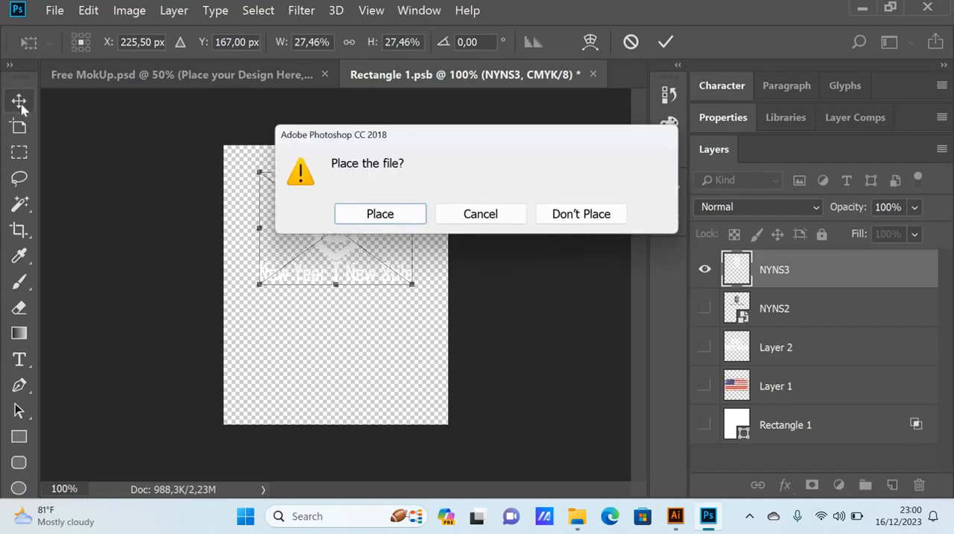
{"action": "left_click", "coordinate": [394, 216]}
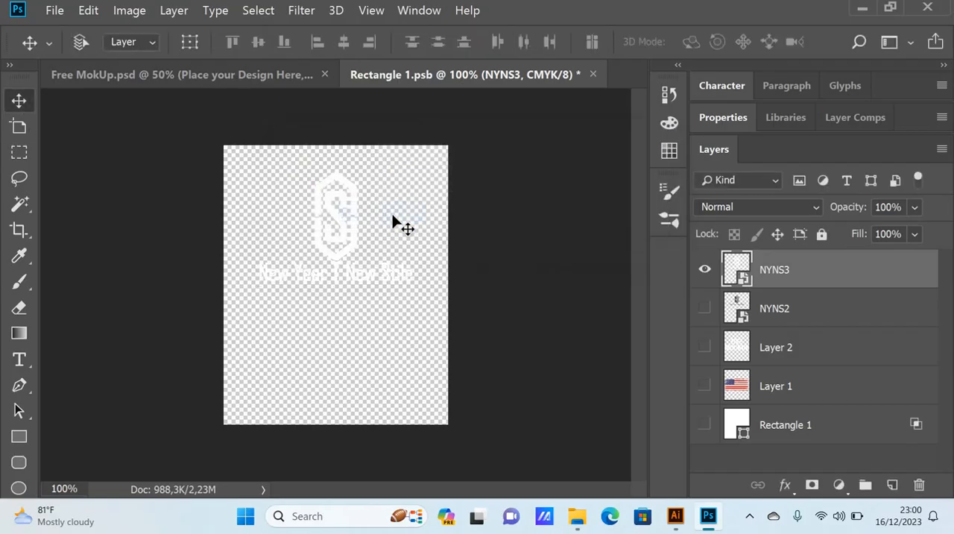
Step: Save the smart object's contents and return to Free MokUp.psd to apply the white logo to the shirt
{"action": "left_click", "coordinate": [57, 14]}
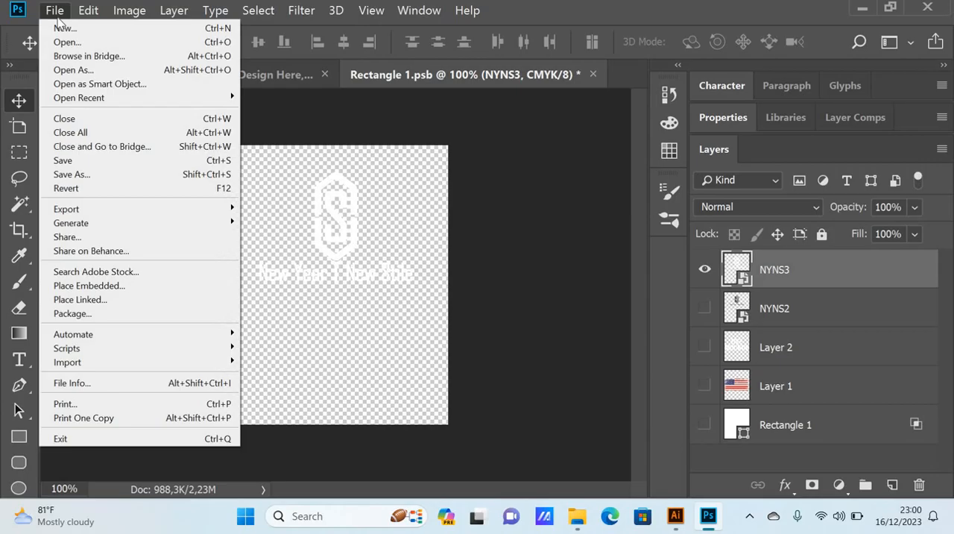
{"action": "left_click", "coordinate": [88, 161]}
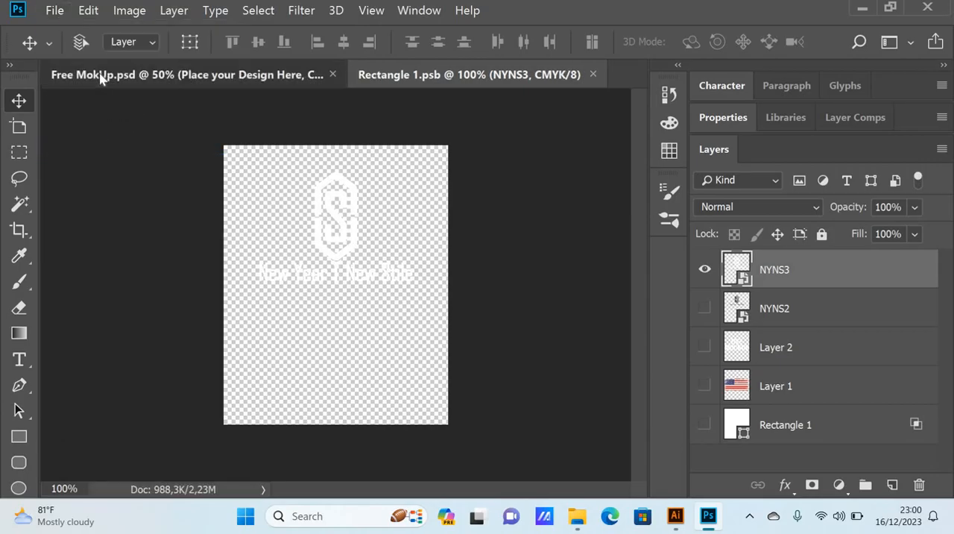
{"action": "left_click", "coordinate": [100, 75]}
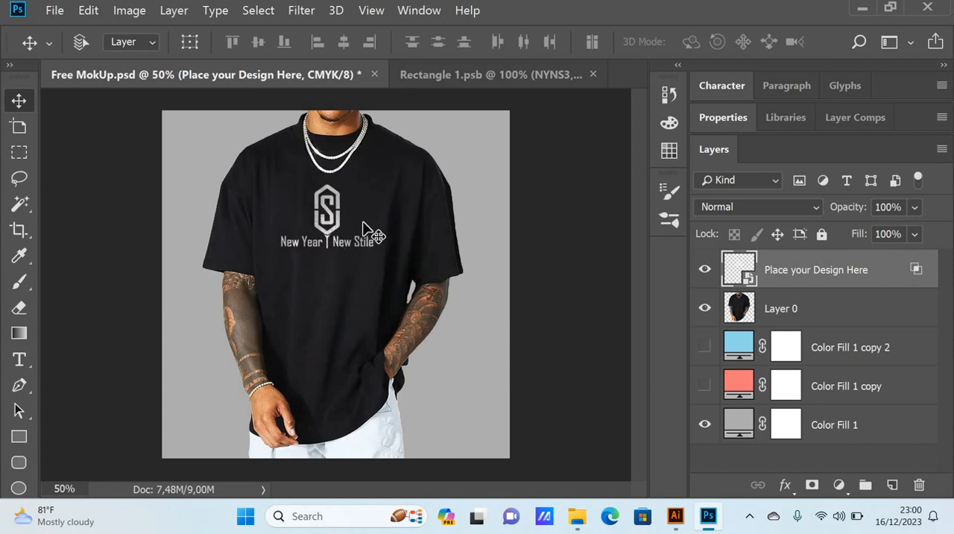
Step: Switch to Illustrator and set the fill of the entire New Year New Stile logo to black
{"action": "left_click", "coordinate": [680, 518]}
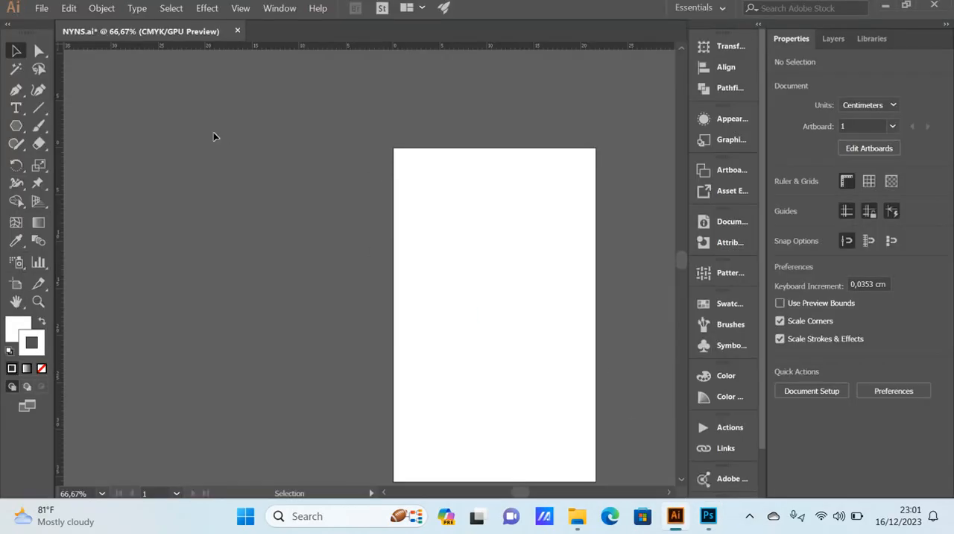
{"action": "key", "text": "ctrl+a"}
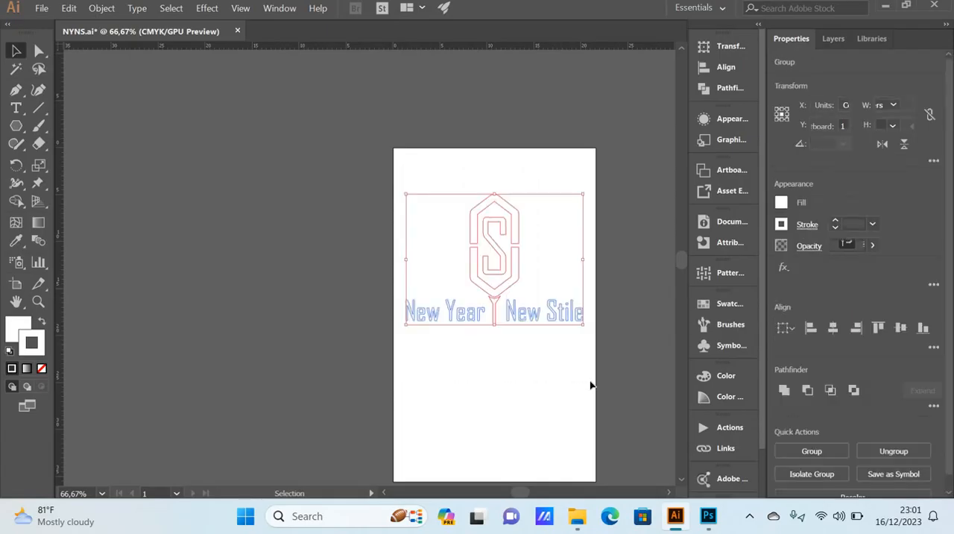
{"action": "double_click", "coordinate": [18, 326]}
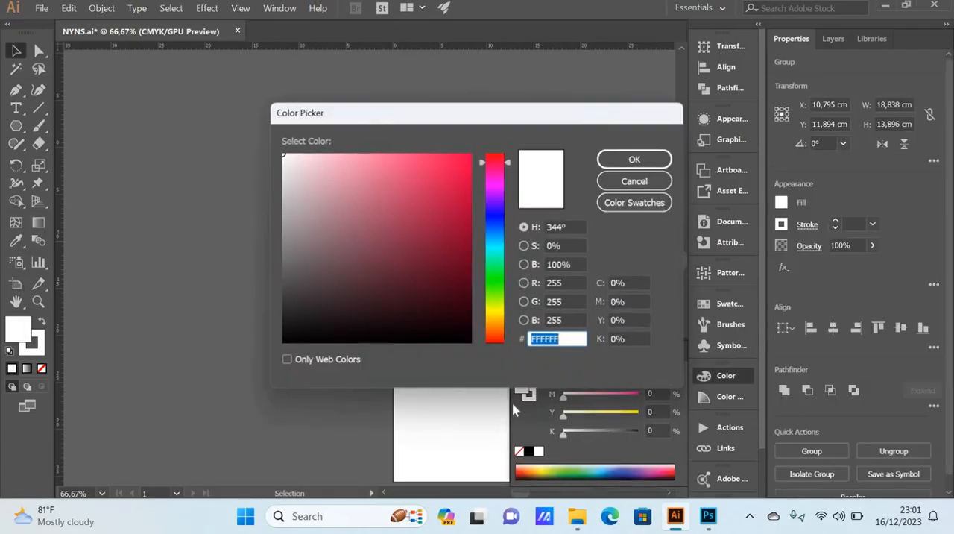
{"action": "left_click", "coordinate": [469, 342]}
{"action": "left_click", "coordinate": [634, 161]}
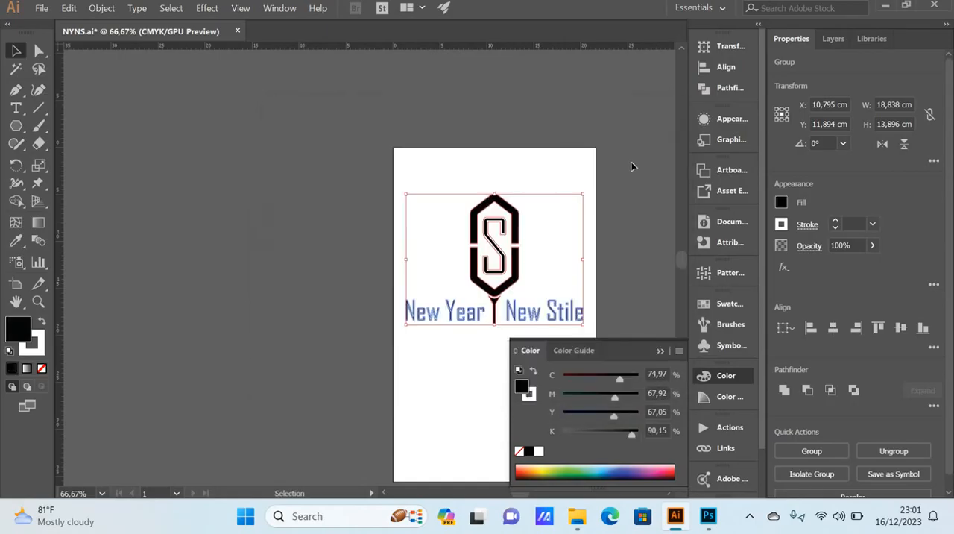
Step: Set the stroke of the entire logo to black and deselect the artwork
{"action": "left_click", "coordinate": [42, 342]}
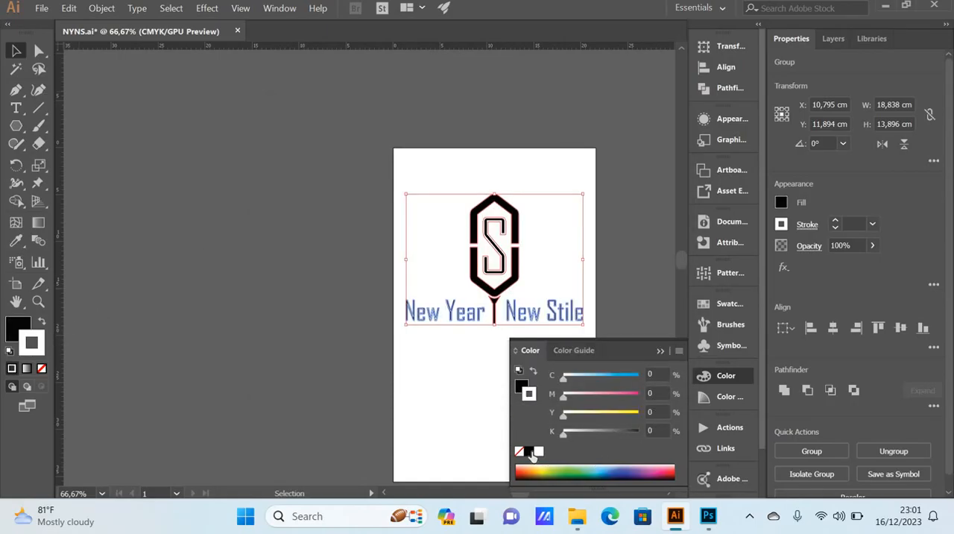
{"action": "left_click", "coordinate": [530, 452]}
{"action": "left_click", "coordinate": [660, 350]}
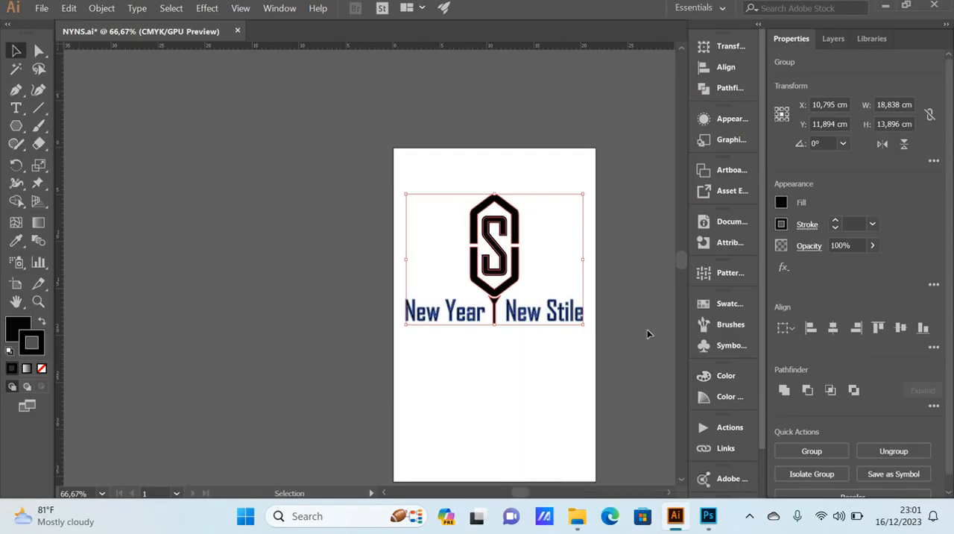
{"action": "scroll", "coordinate": [632, 333], "scroll_direction": "right", "scroll_amount": 3}
{"action": "key", "text": "v"}
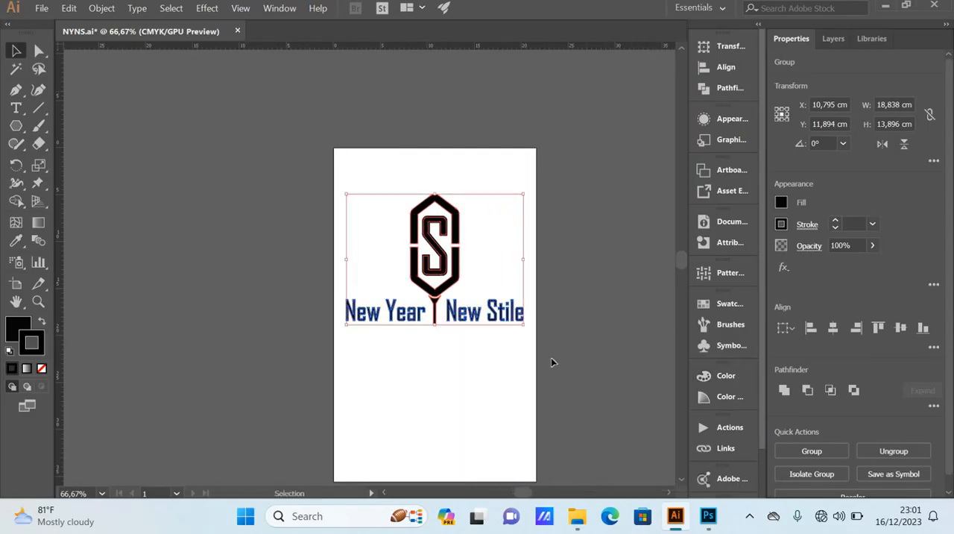
{"action": "left_click", "coordinate": [494, 374]}
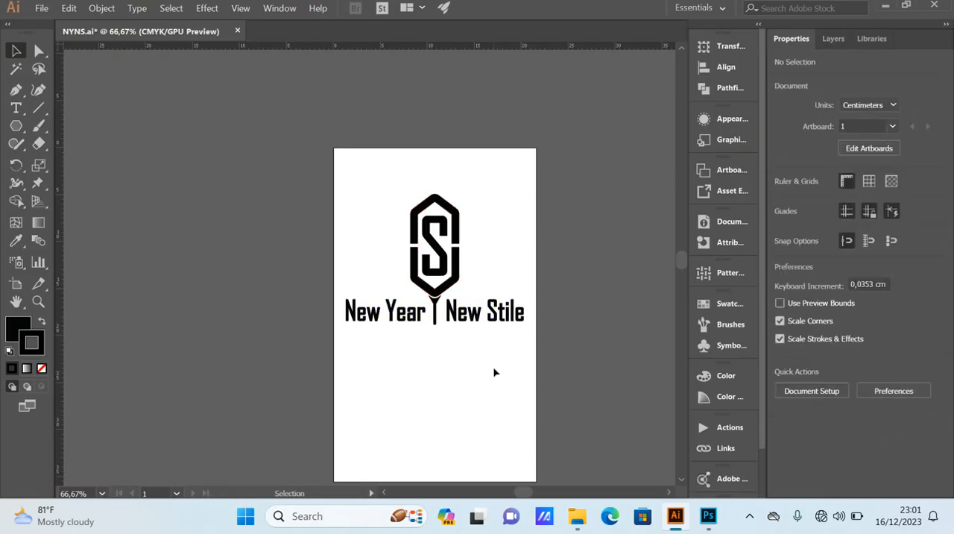